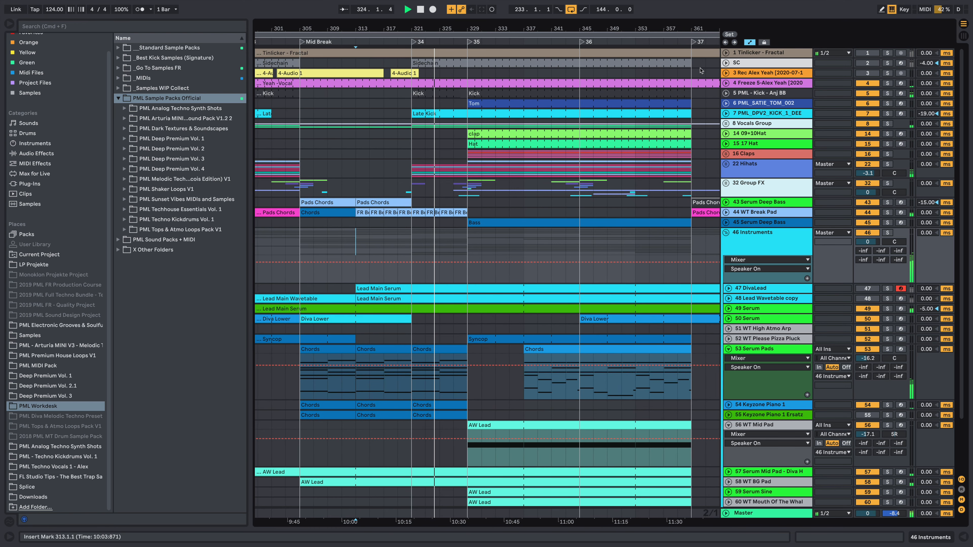
Unfold the "4 Freeze 5-Alex Yeah" track and inspect its device chain, leaving the device view hidden.
click(725, 84)
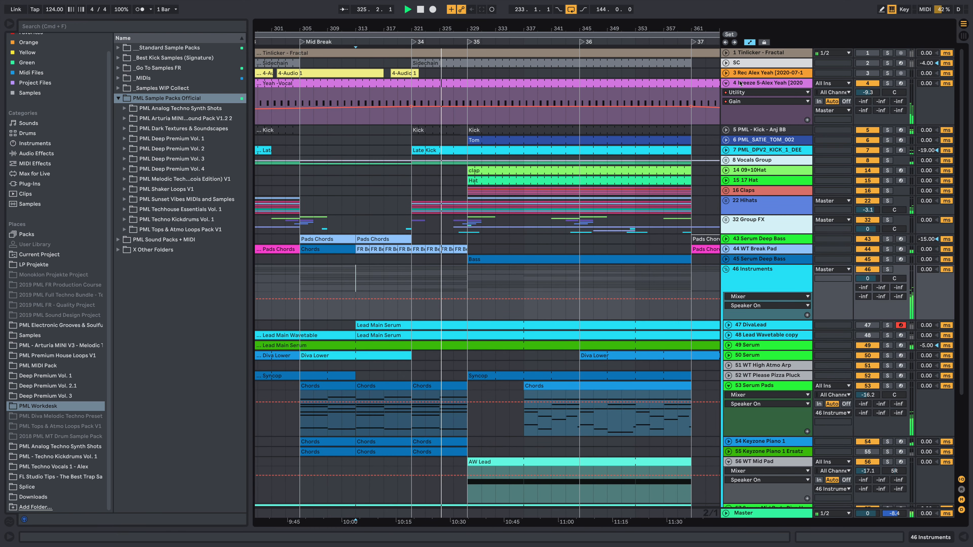
double_click(724, 87)
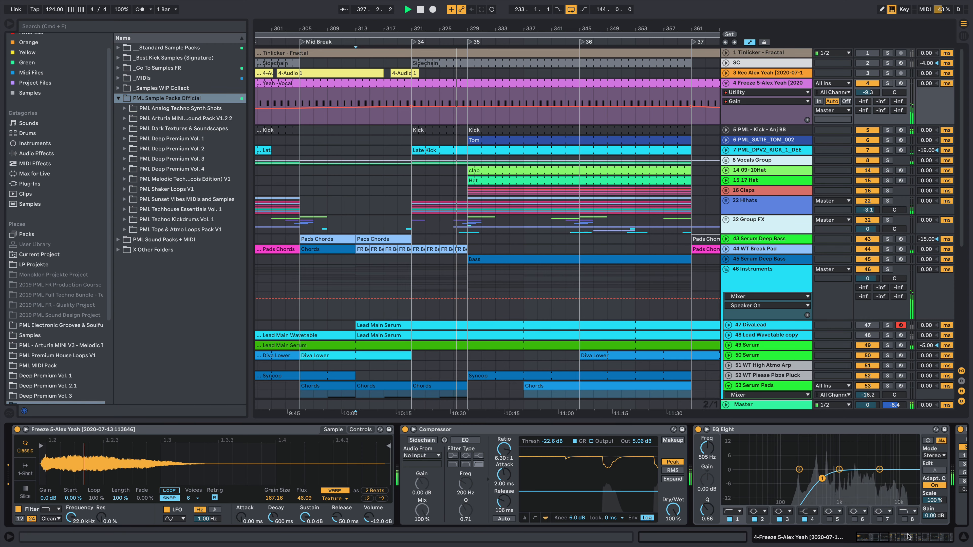
click(964, 537)
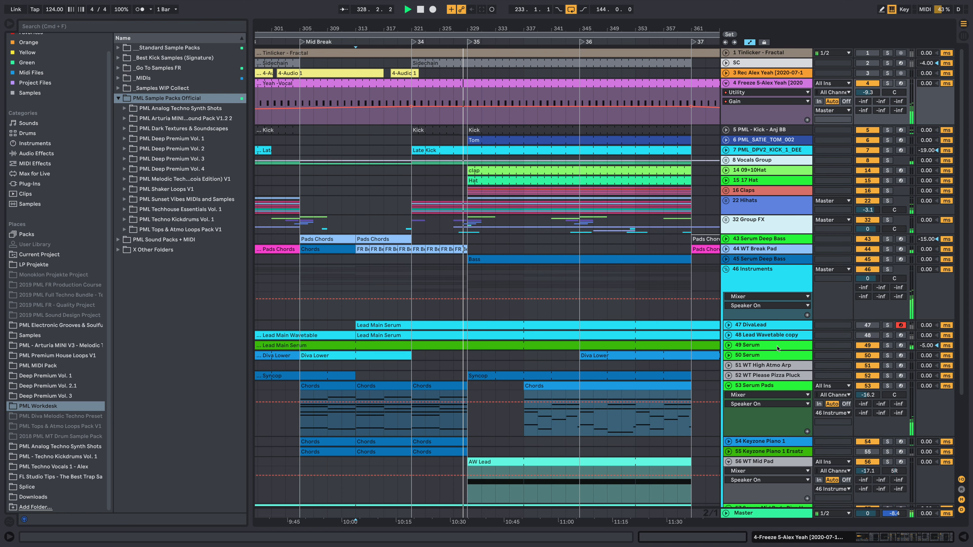
Unfold the 49 Serum track and inspect its device chain and Serum synth settings, closing the synth window when done.
drag(496, 36, 487, 25)
scroll(510, 318, down, 5)
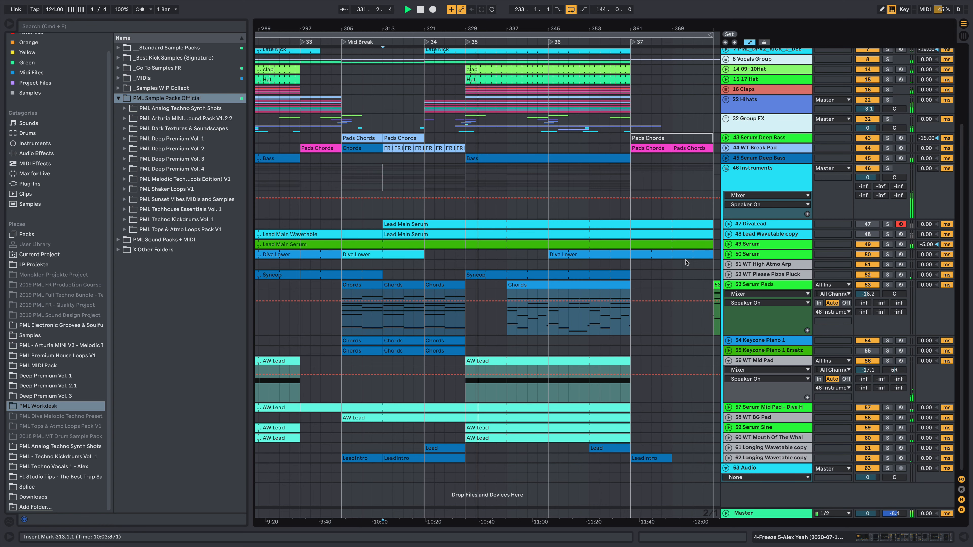
click(729, 245)
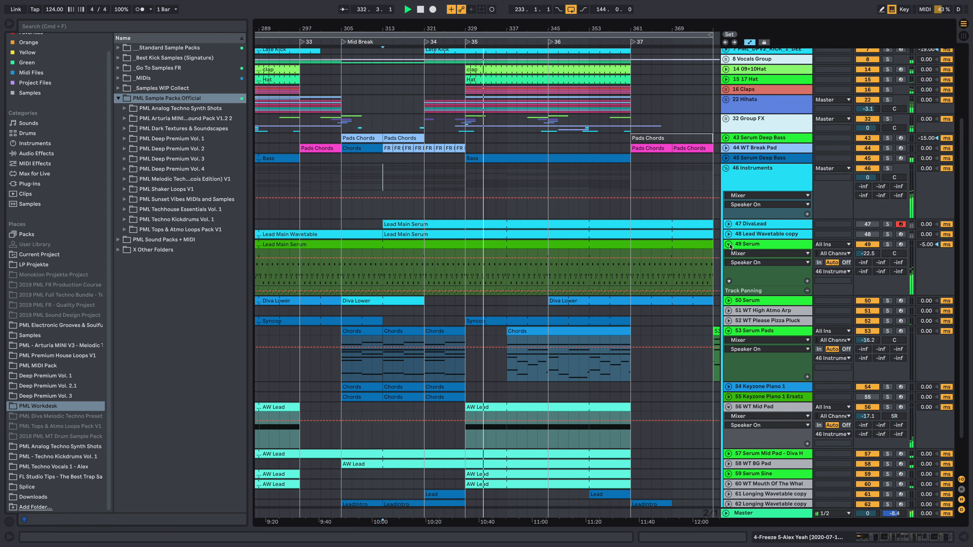
click(755, 245)
double_click(754, 245)
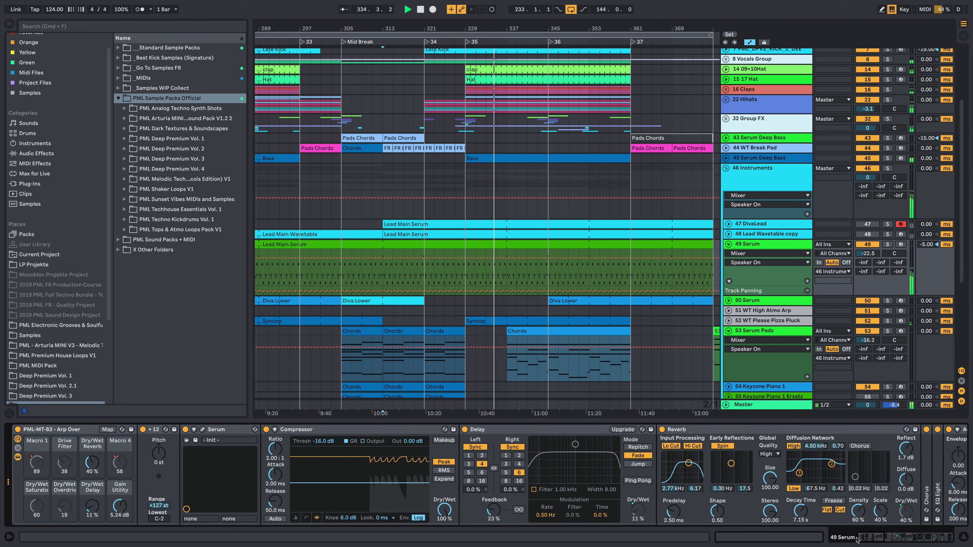
click(914, 539)
drag(915, 540, 863, 540)
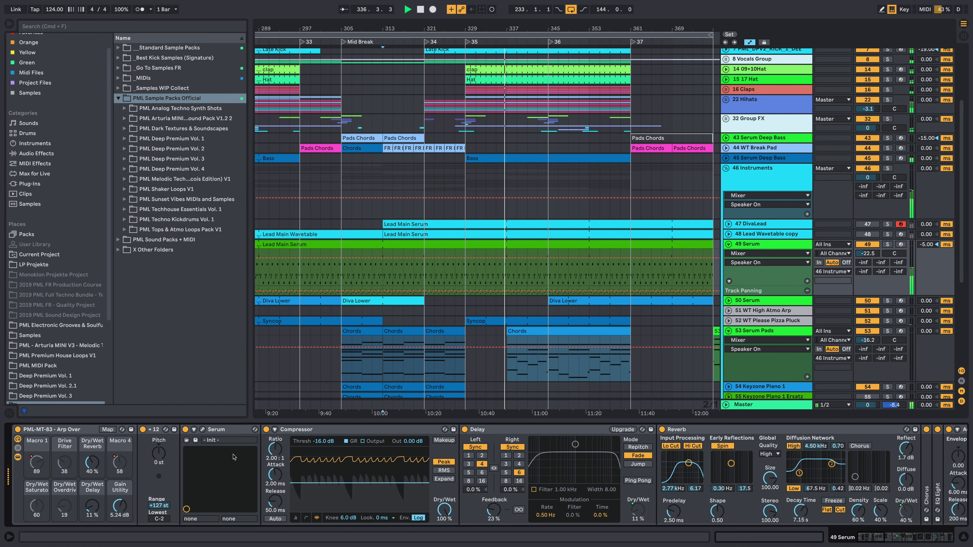
click(204, 431)
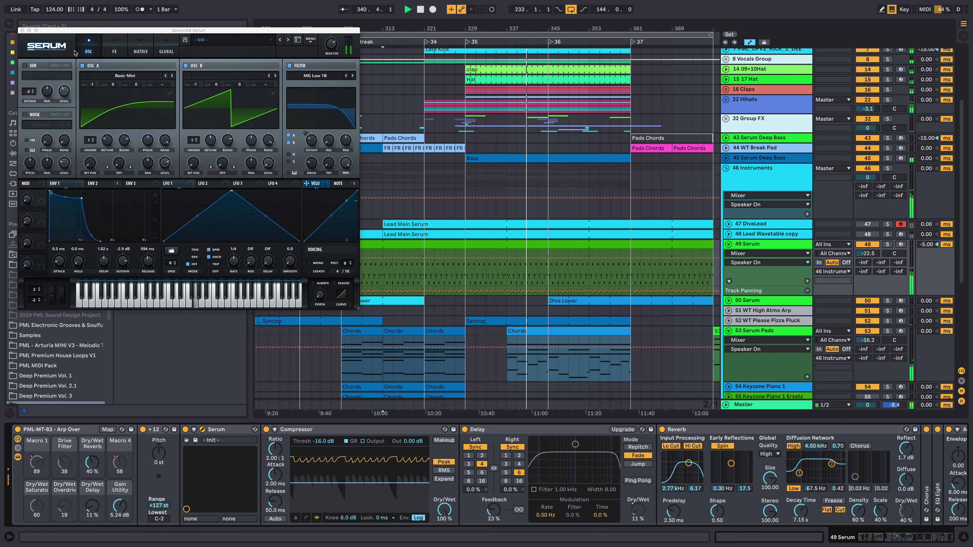
click(22, 30)
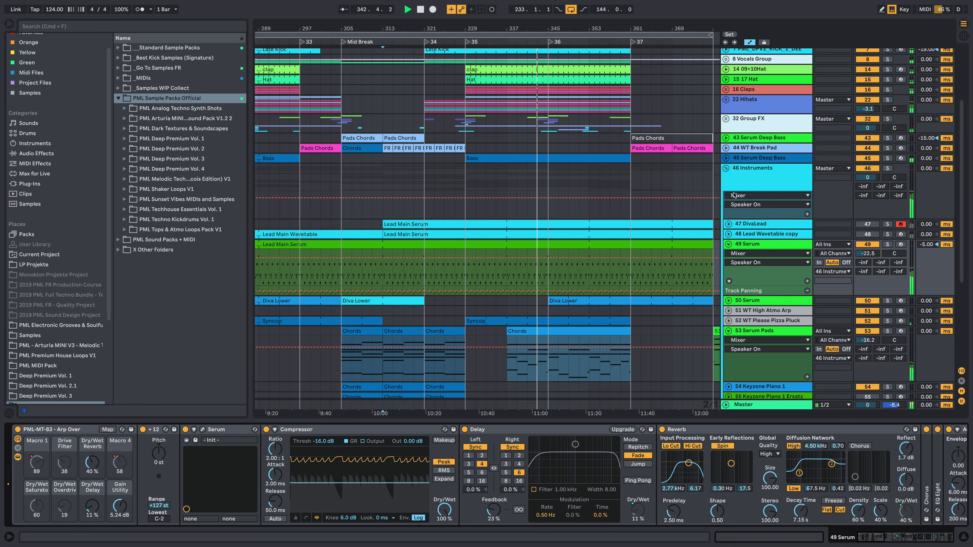
Unfold the 50 Serum track and inspect the notes of its Diva Lower clip at bar 345, returning to the device chain.
click(728, 302)
click(579, 298)
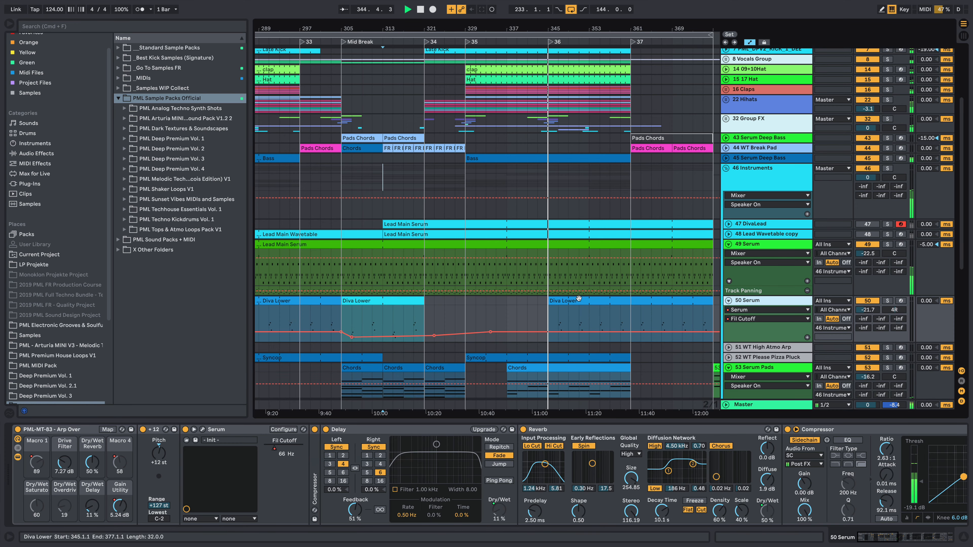
double_click(579, 298)
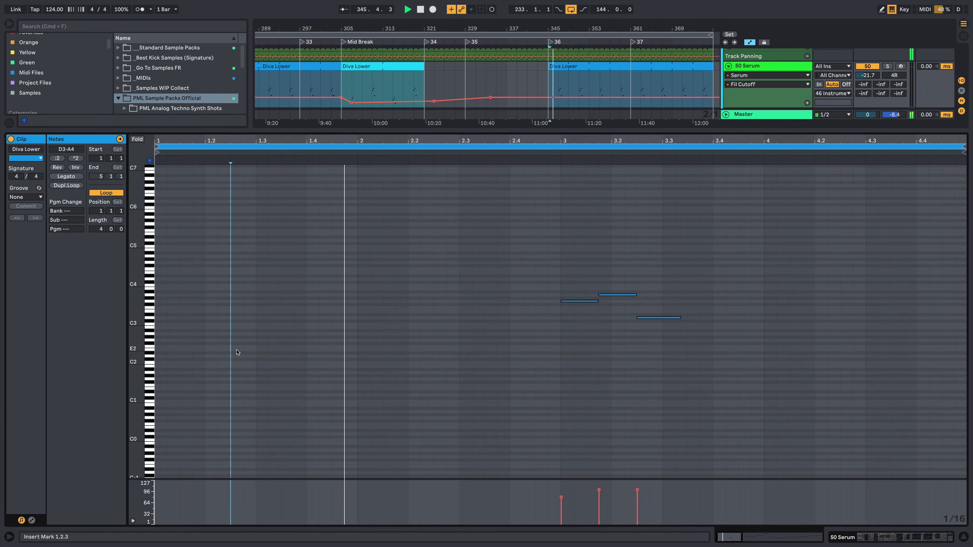
drag(136, 334, 156, 341)
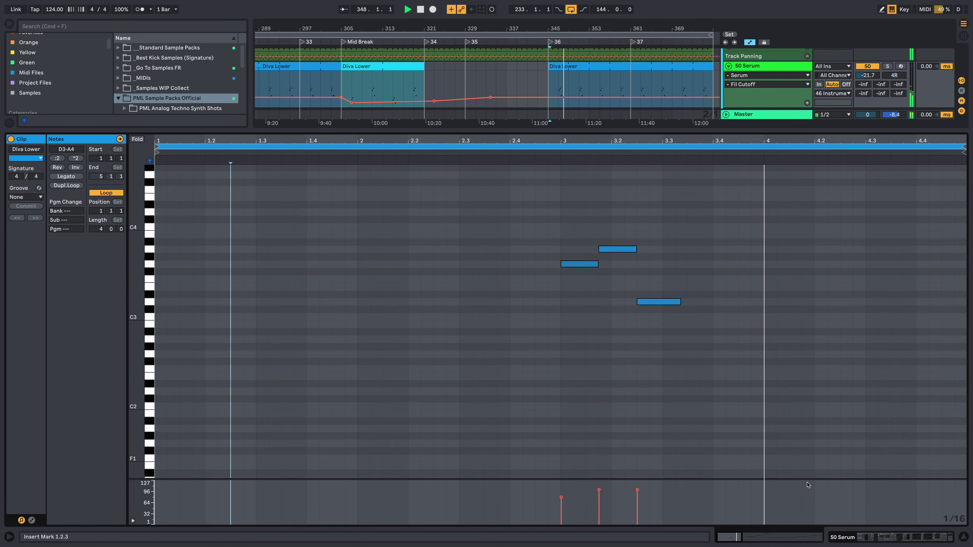
click(870, 536)
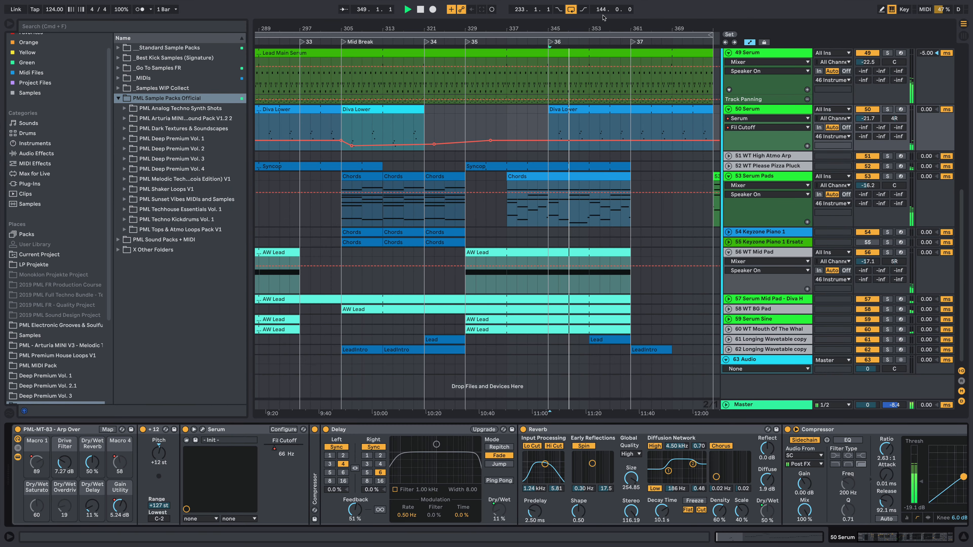
Inspect the notes of the 49 Serum track's Lead Main Serum clip from bar 233, returning to its device chain.
drag(564, 28, 538, 29)
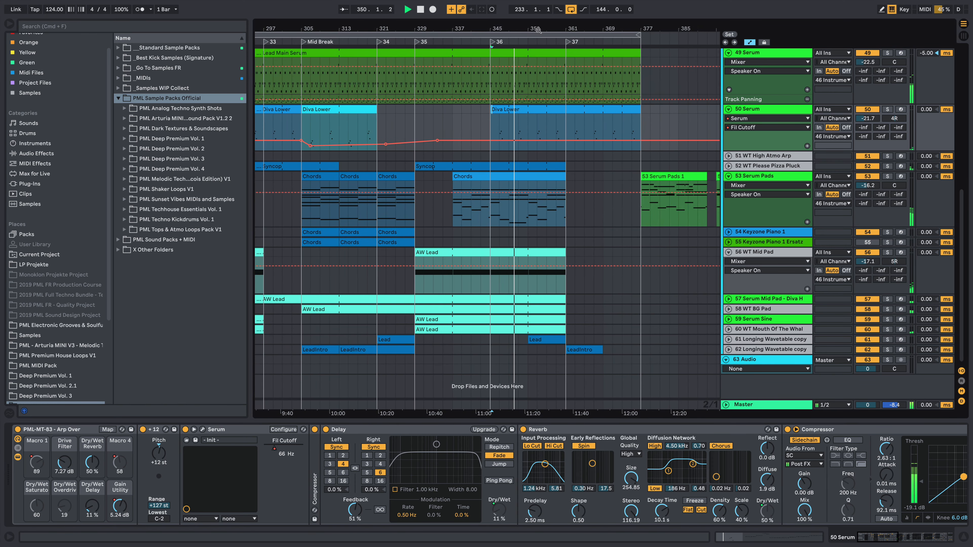
scroll(544, 84, up, 2)
double_click(546, 88)
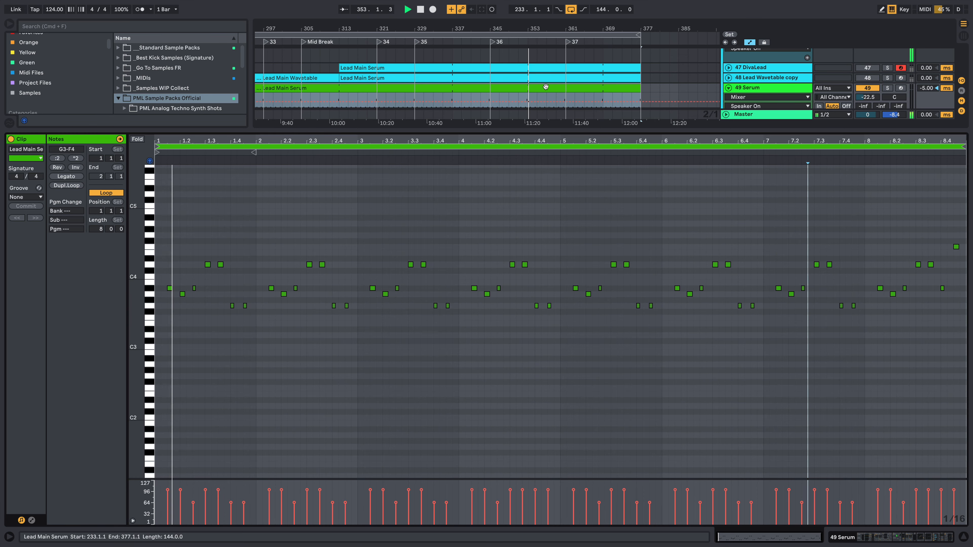
key(shift+Tab)
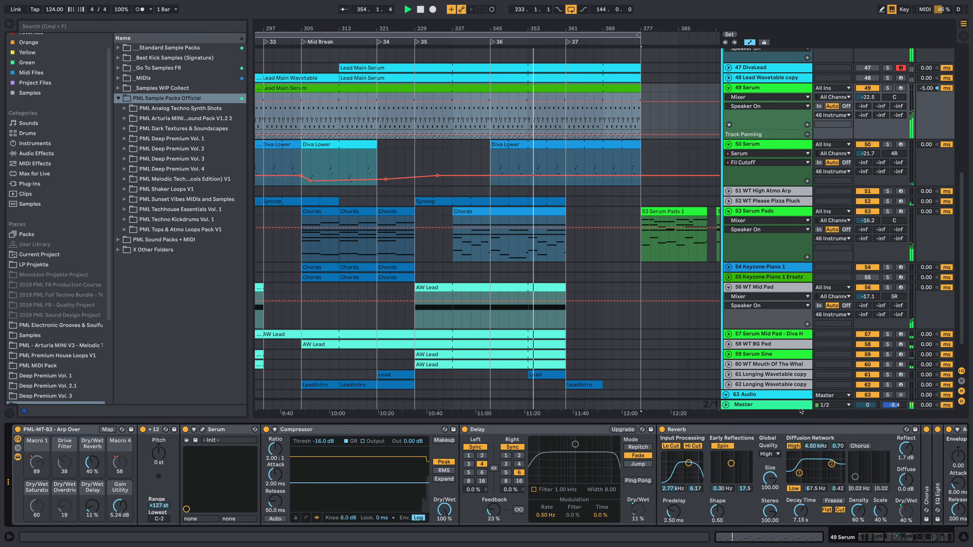
Unfold the 61 Longing Wavetable copy track to view its Utility Gain automation, and fold it back.
click(729, 375)
scroll(656, 319, down, 3)
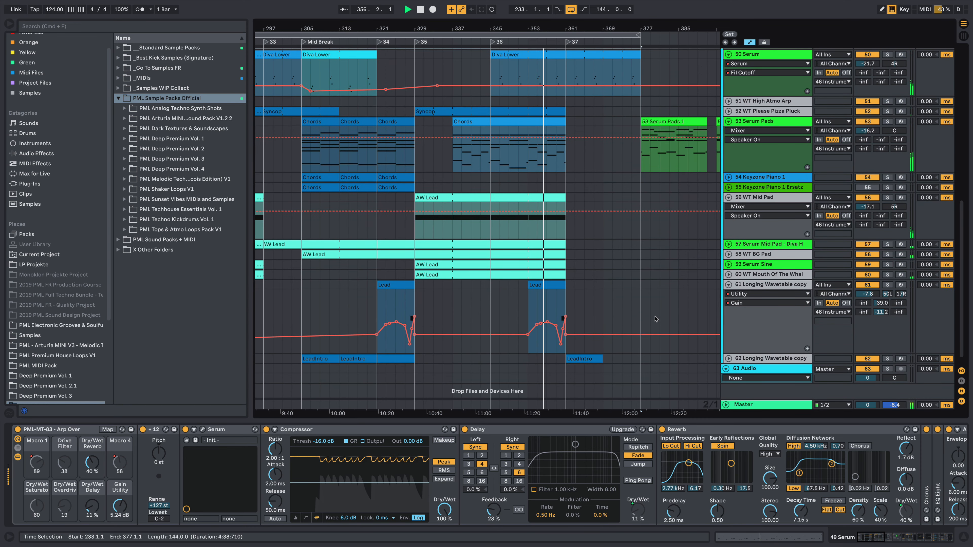
click(729, 285)
scroll(652, 284, up, 1)
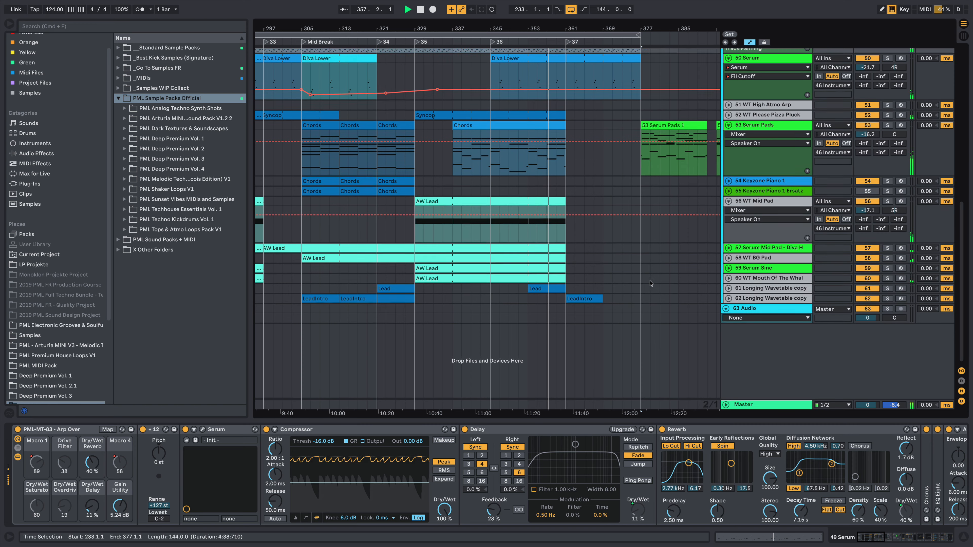
Let playback reach bar 361 and stop it there.
scroll(650, 284, up, 6)
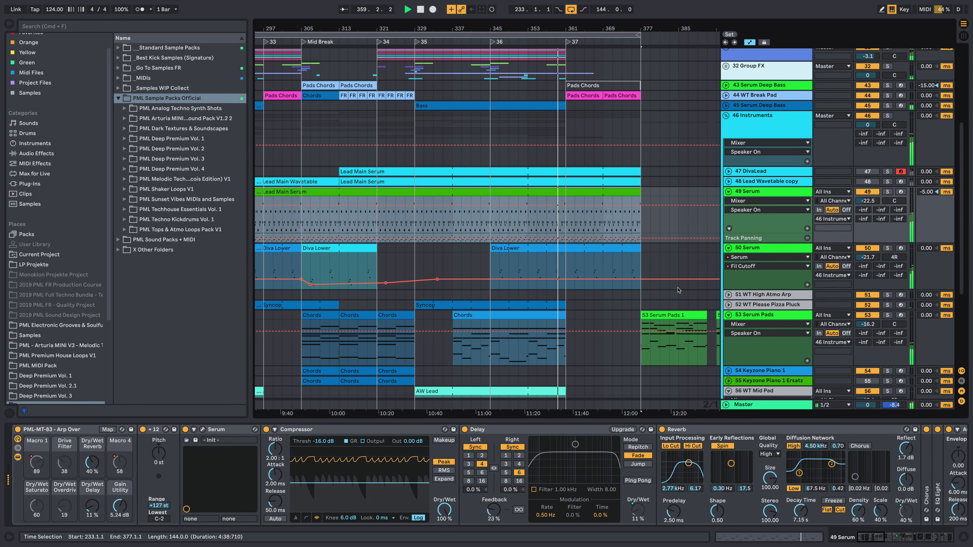
scroll(613, 280, up, 1)
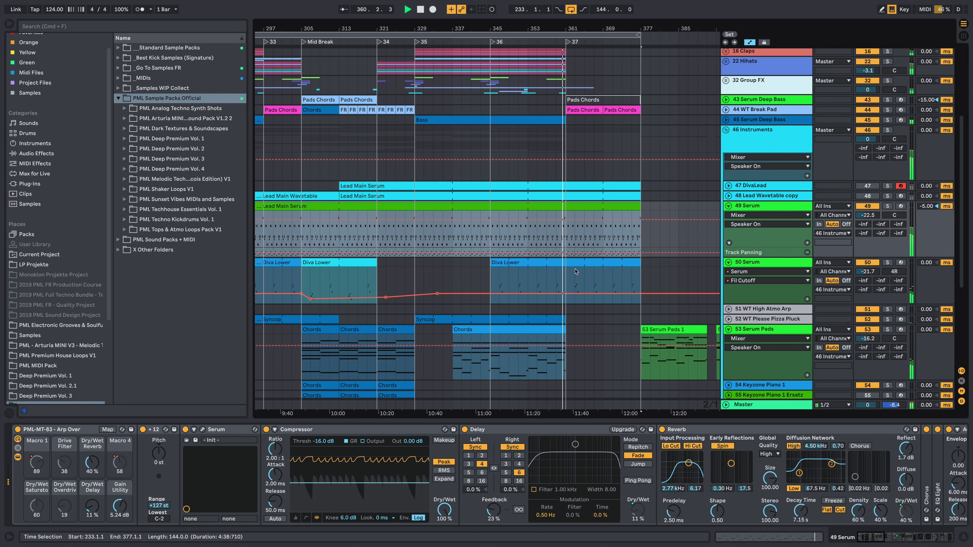
key(space)
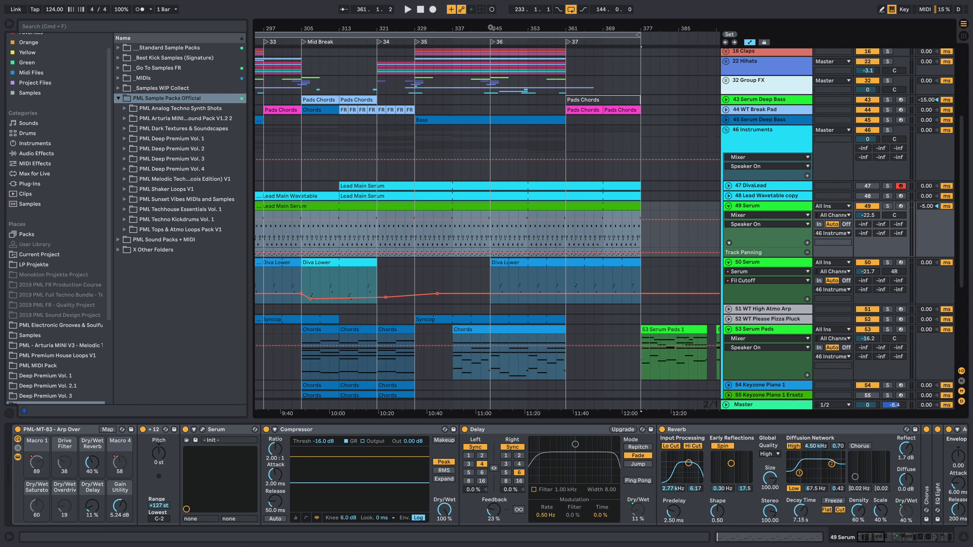
Examine the arrangement from bar 233 and compare its tracks with the earlier arrangement between bars 25 and 169.
drag(491, 27, 565, 22)
scroll(604, 70, down, 5)
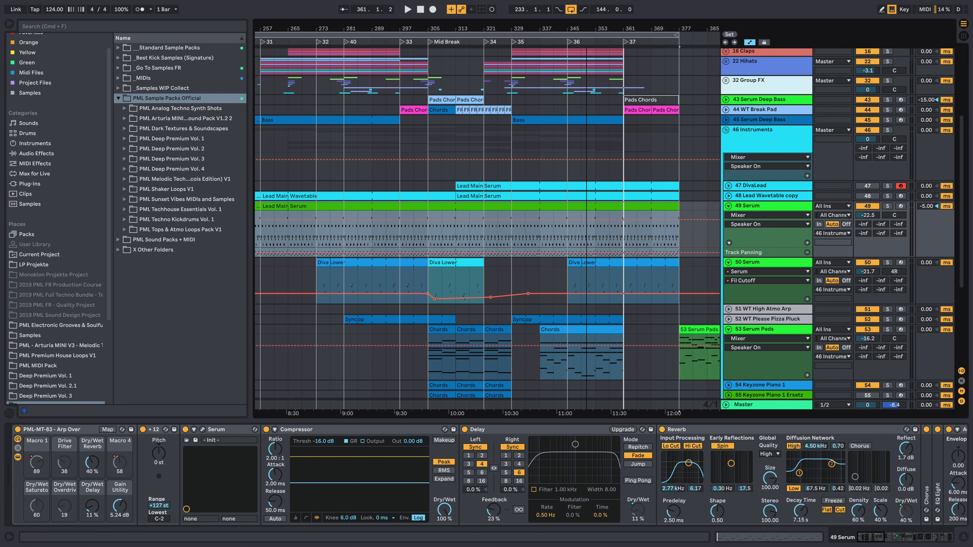
scroll(601, 122, up, 1)
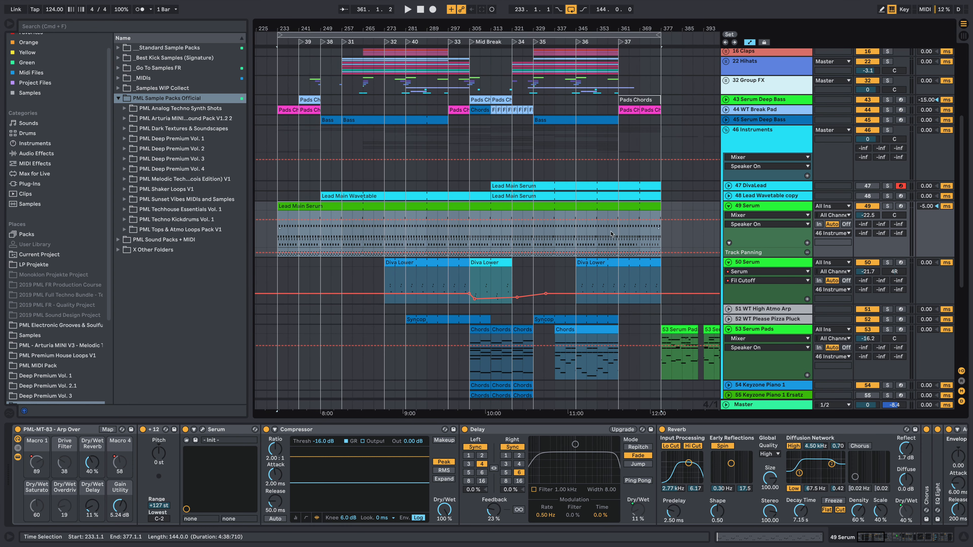
scroll(602, 242, up, 5)
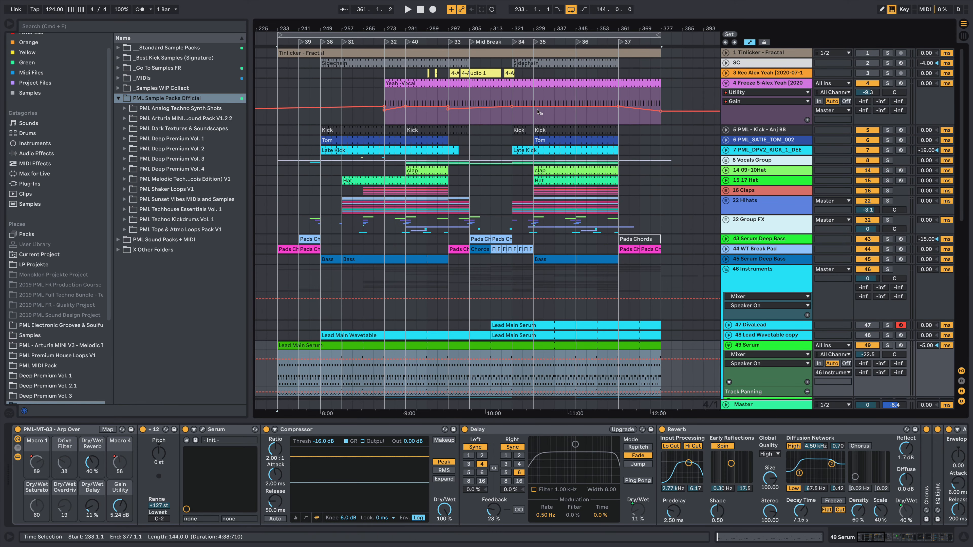
drag(541, 27, 582, 2)
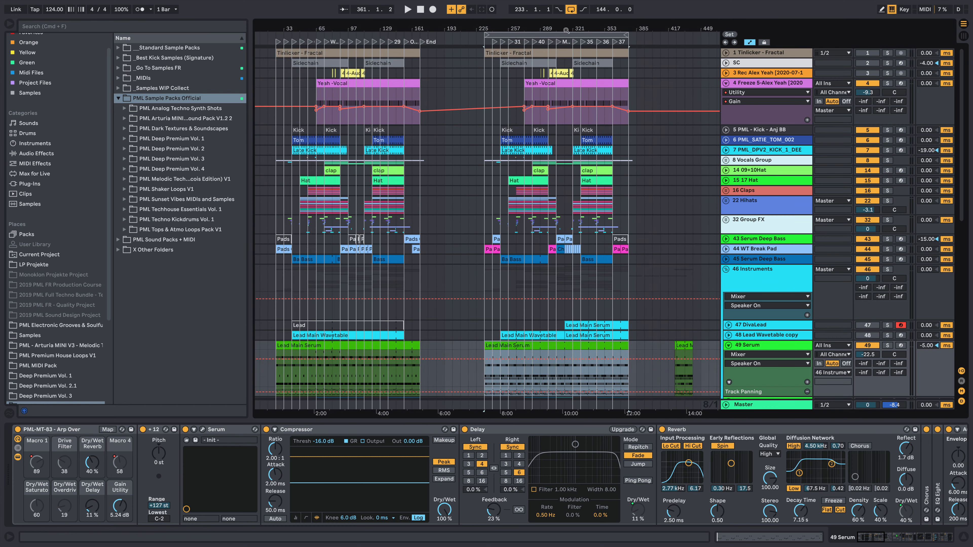
drag(330, 24, 487, 31)
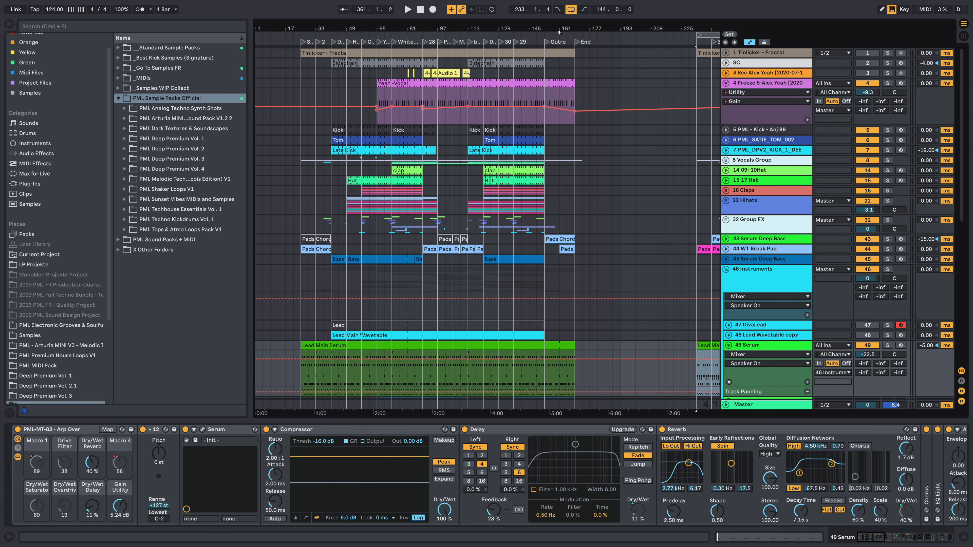
drag(561, 31, 311, 29)
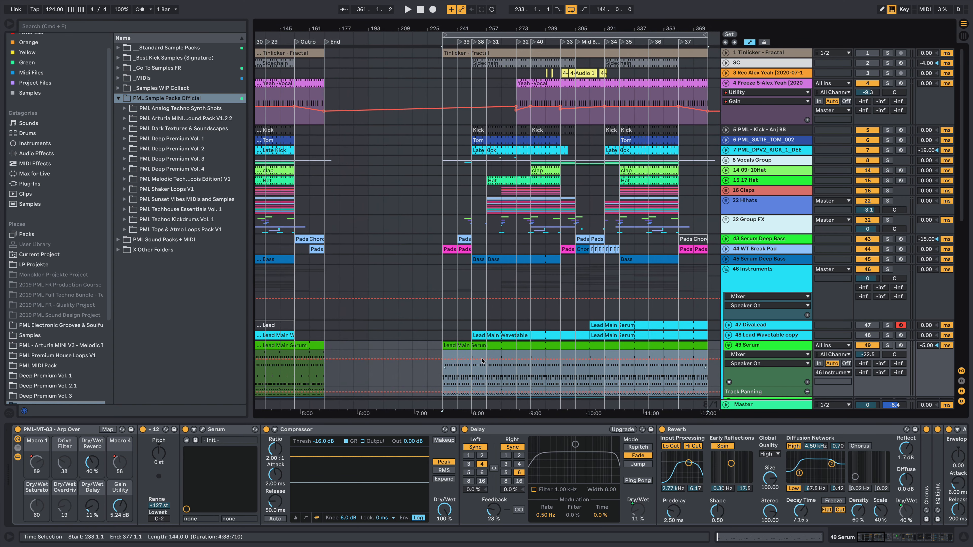
scroll(482, 361, down, 3)
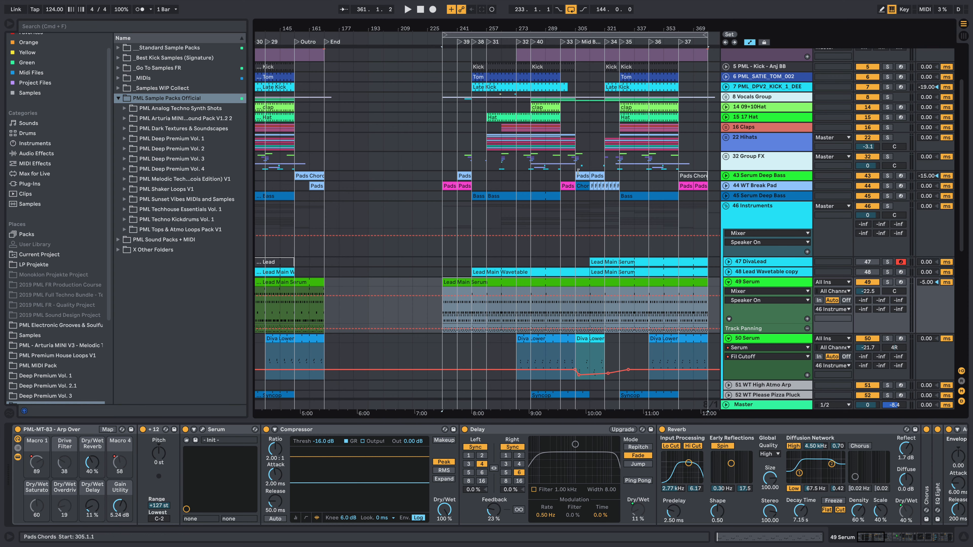
Solo the 49 Serum track and play the earlier arrangement from bar 137.
mouse_move(613, 24)
mouse_down()
mouse_move(551, 38)
mouse_move(615, 30)
mouse_move(602, 9)
mouse_up()
click(399, 318)
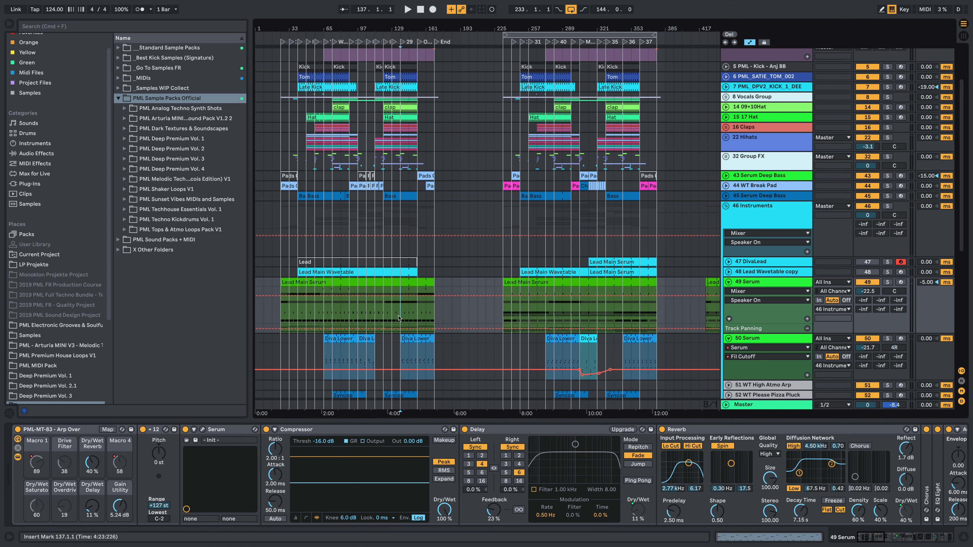
click(887, 283)
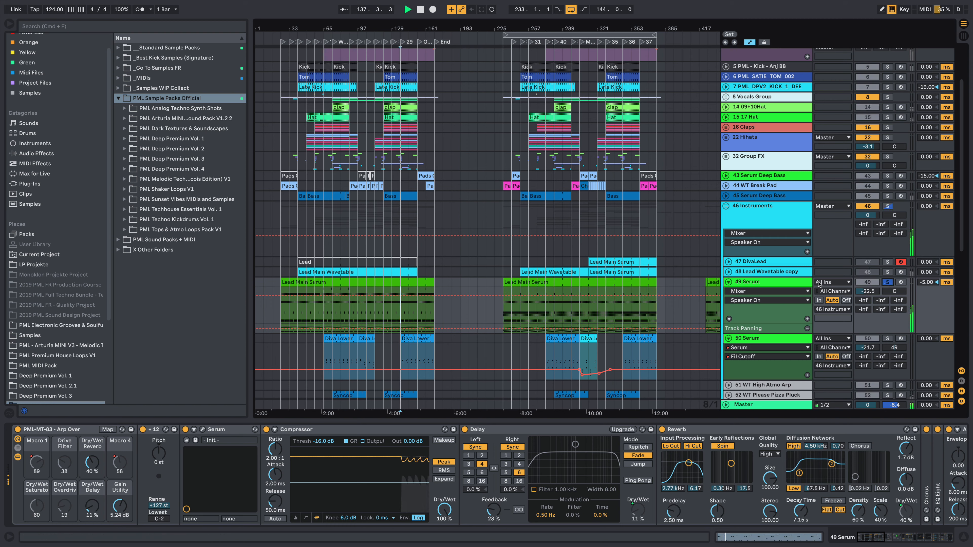
Inspect the notes of the earlier arrangement's Lead Main Serum clip, stop playback and return to the device chain.
click(402, 282)
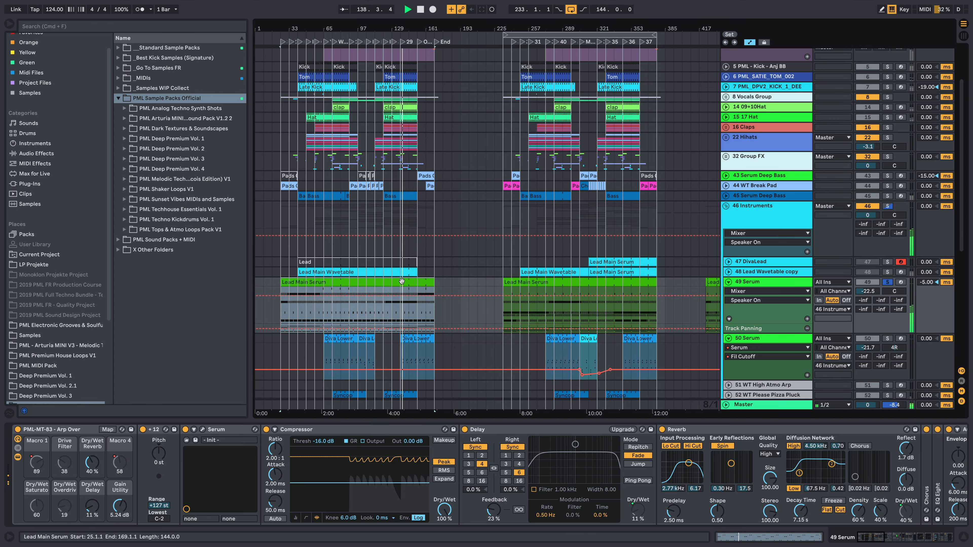
double_click(401, 282)
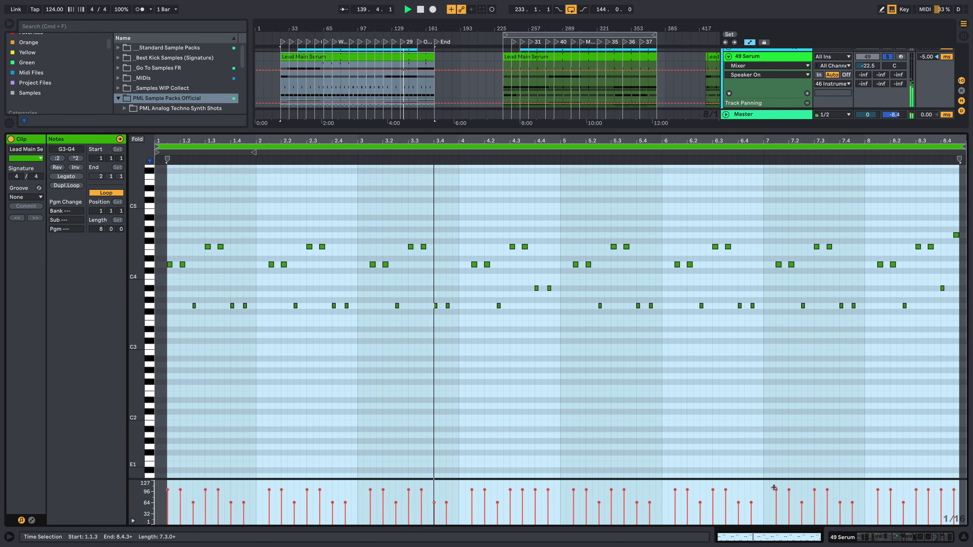
key(space)
click(881, 536)
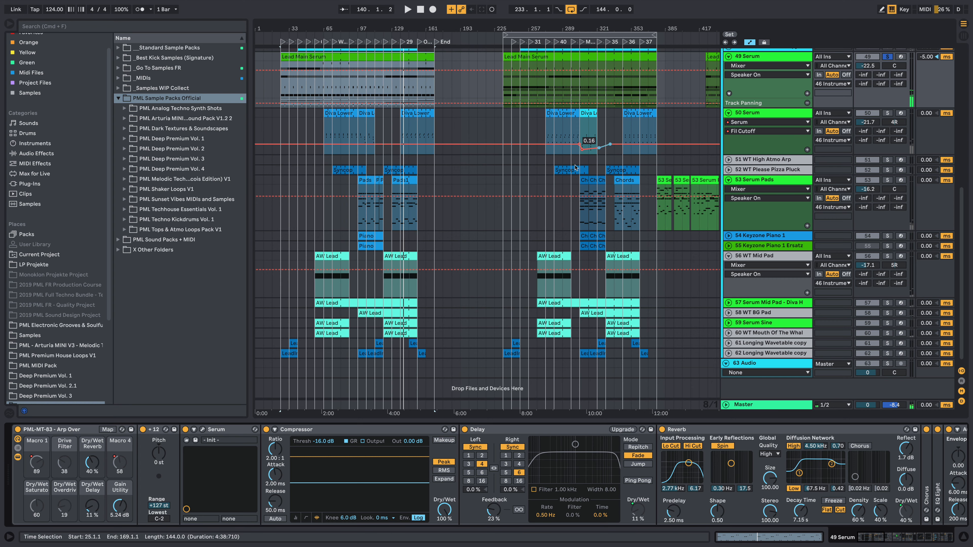
Play the soloed 49 Serum lead in the later arrangement from bar 289, then stop playback.
scroll(550, 122, up, 2)
click(550, 97)
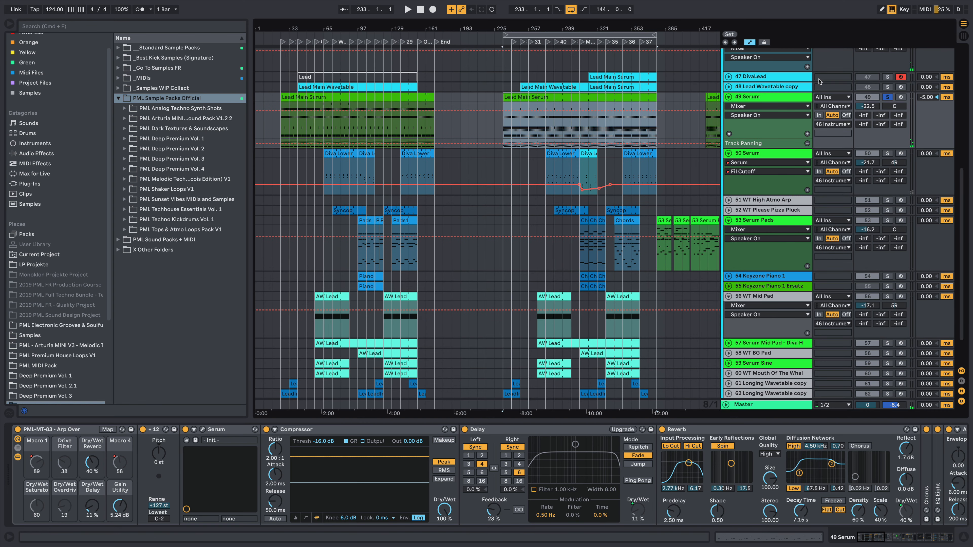
drag(584, 29, 583, 76)
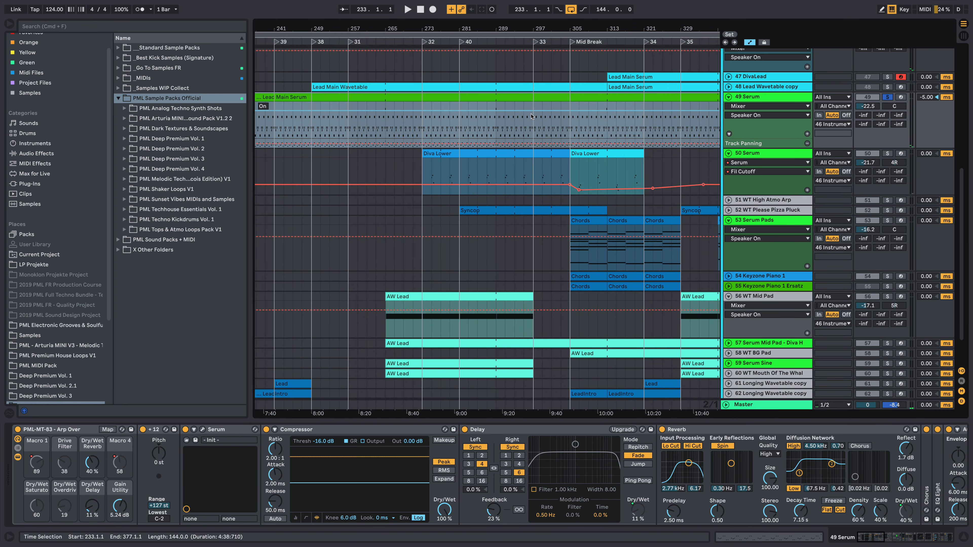
click(496, 105)
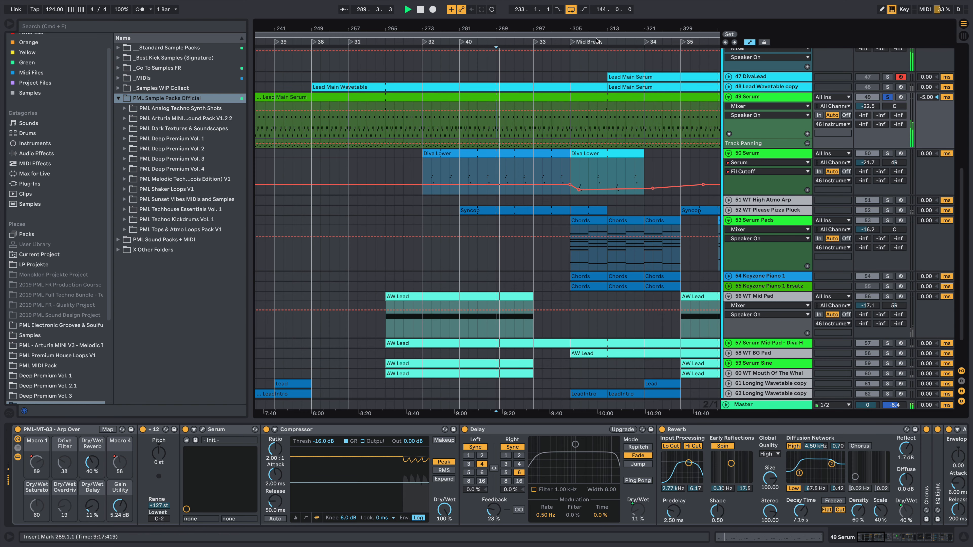
key(space)
drag(578, 27, 532, 2)
scroll(598, 257, up, 1)
scroll(598, 257, up, 5)
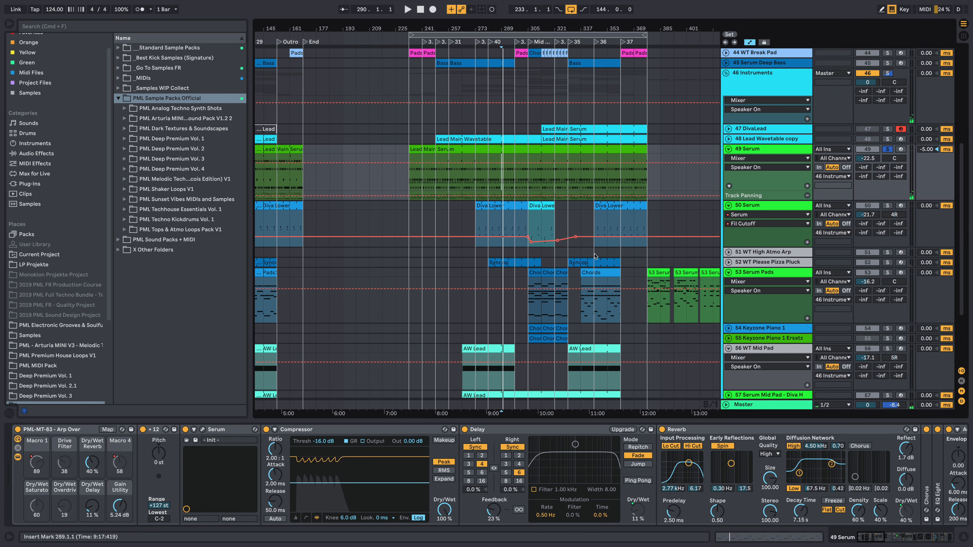
Open the 49 Serum synth editor, audition the patch, and inspect its envelope 2 and effects page before returning to the oscillators.
click(203, 429)
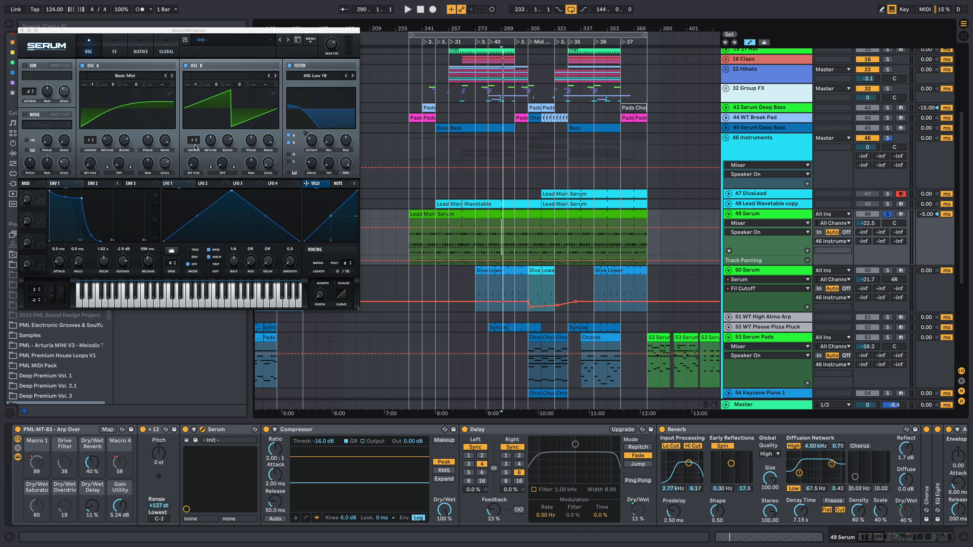
key(space)
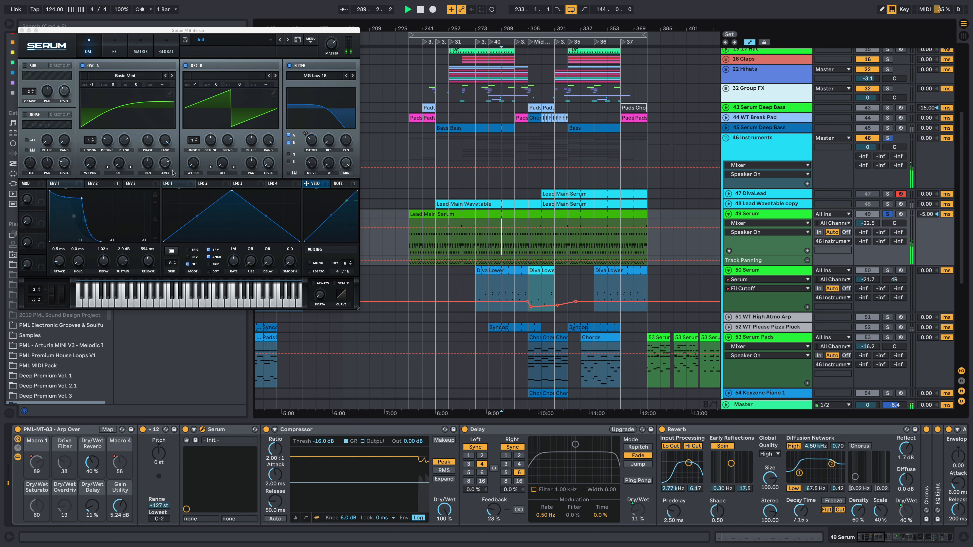
click(99, 183)
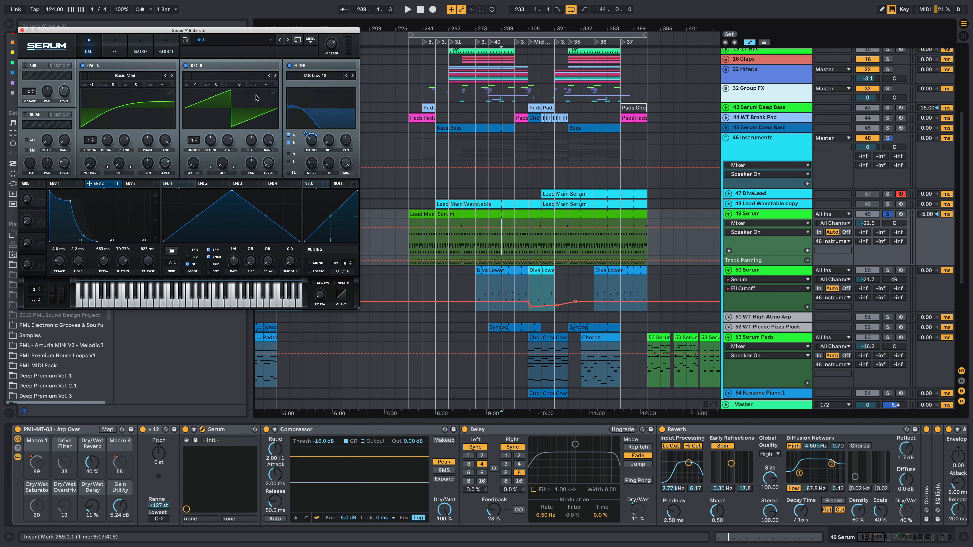
click(111, 51)
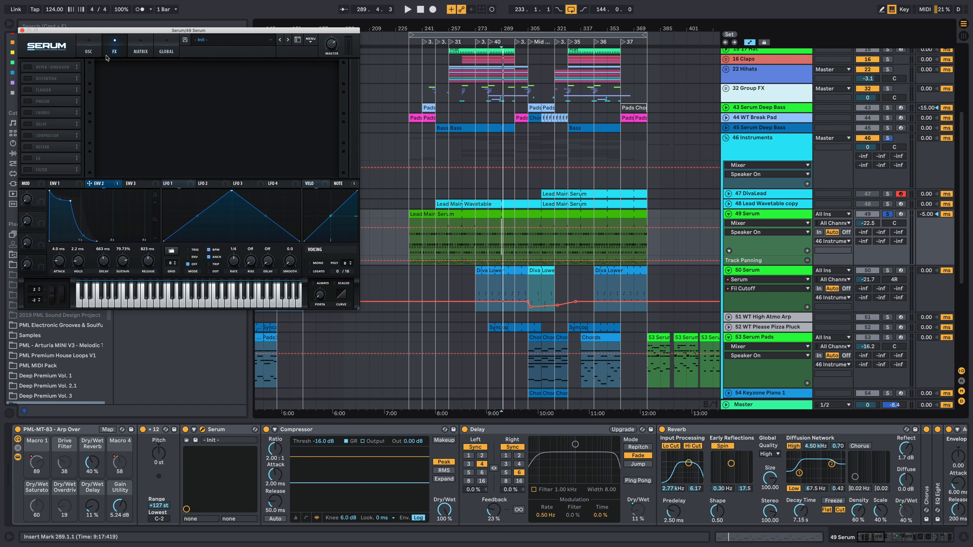
click(88, 48)
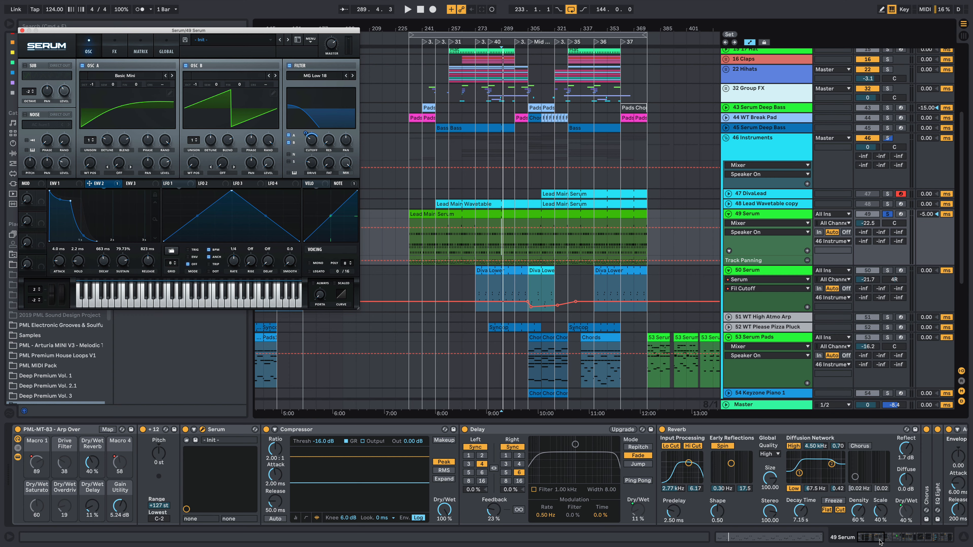
Examine the rest of the 49 Serum effects chain, return to its beginning and close the synth editor.
drag(880, 542, 912, 540)
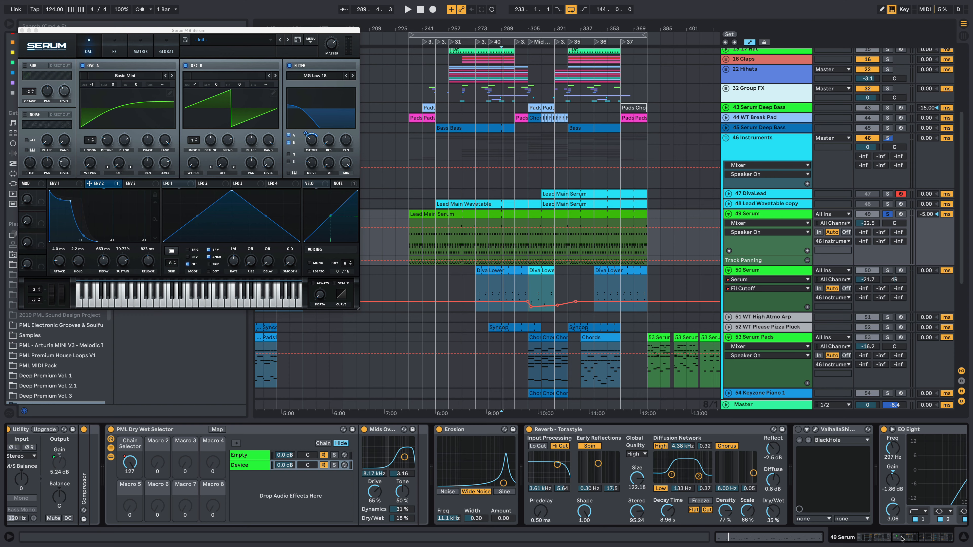
drag(901, 539, 904, 539)
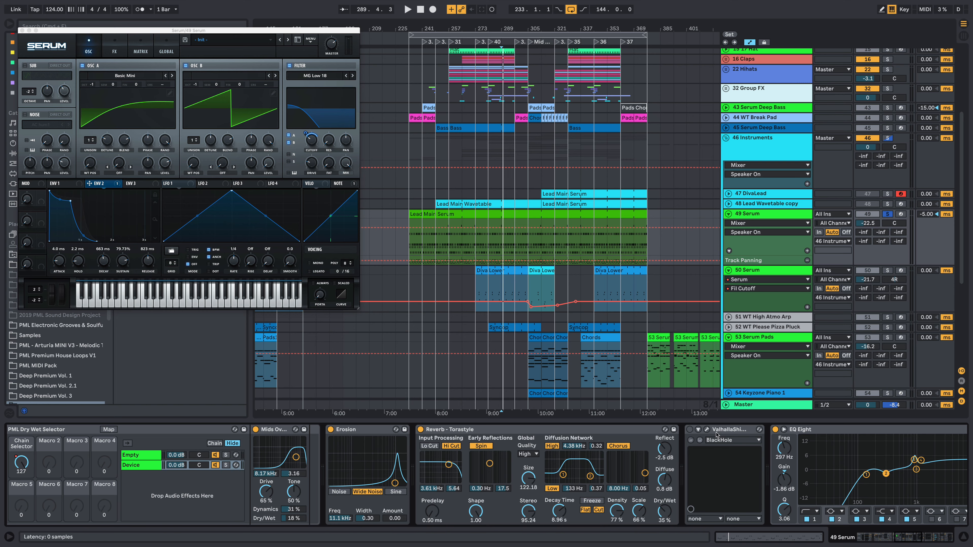
drag(902, 540, 835, 537)
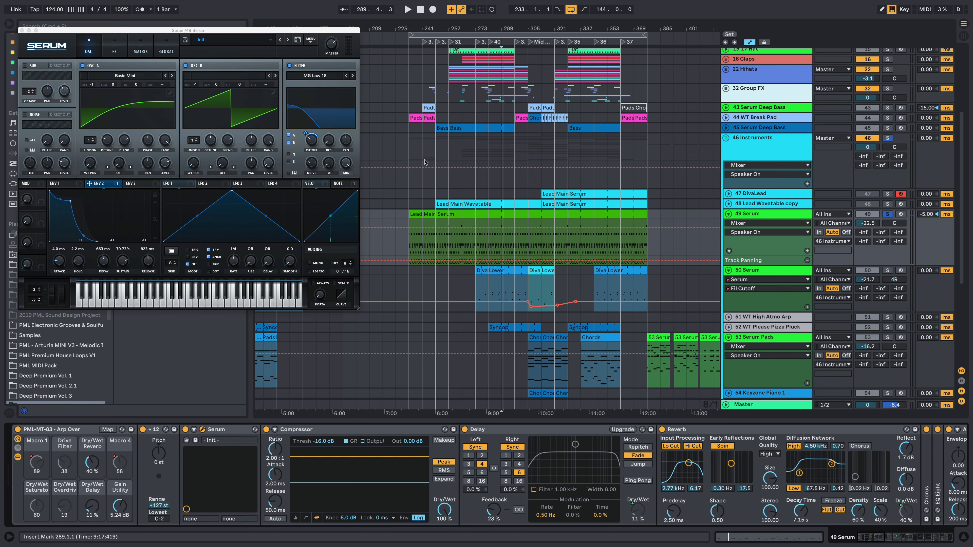
click(21, 31)
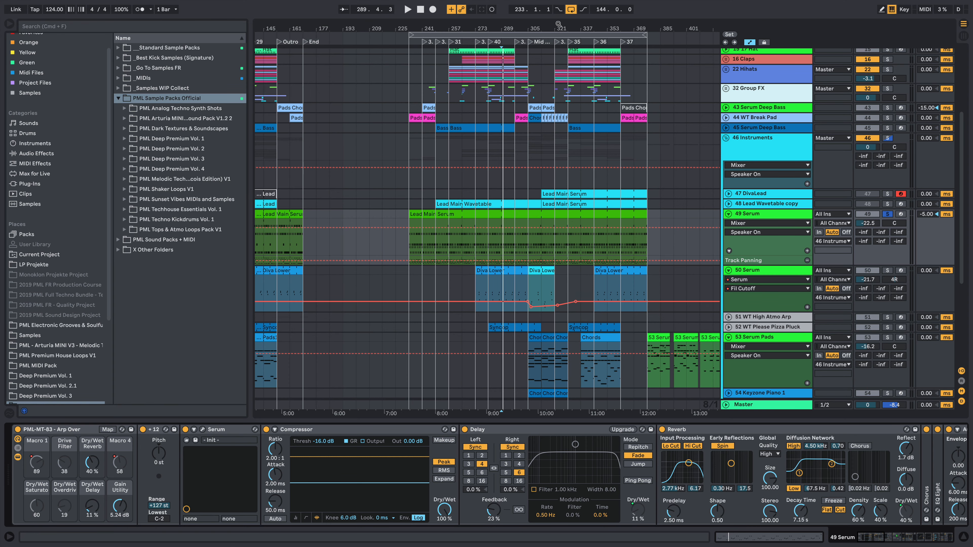
Show the LP Projekte folder, then leave full screen to check the Intel Power Gadget readings, close it and restore full screen.
drag(559, 24, 563, 34)
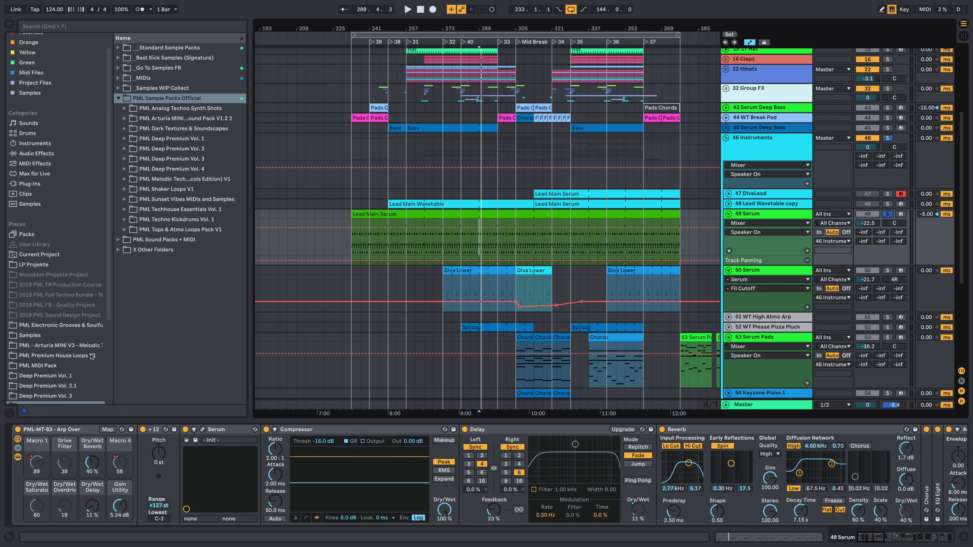
click(57, 264)
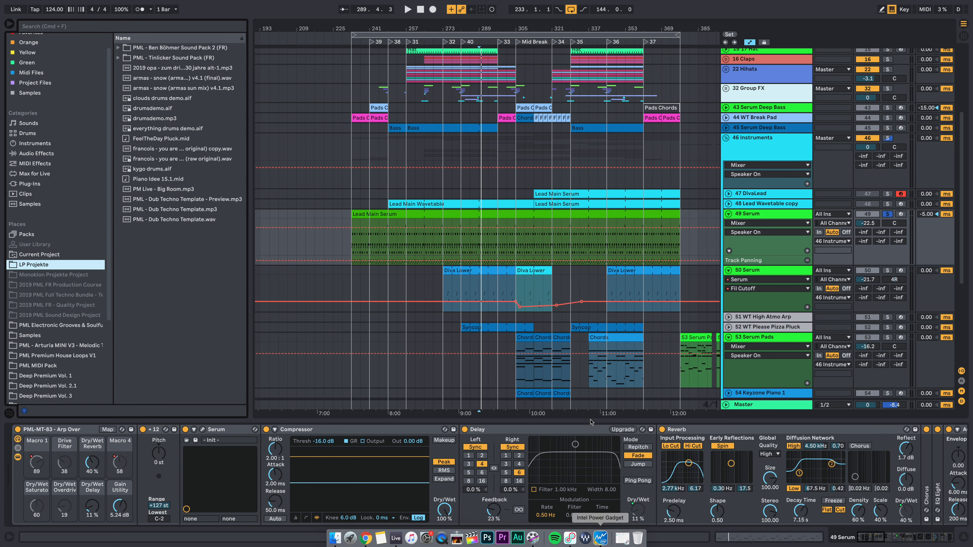
key(ctrl+super+f)
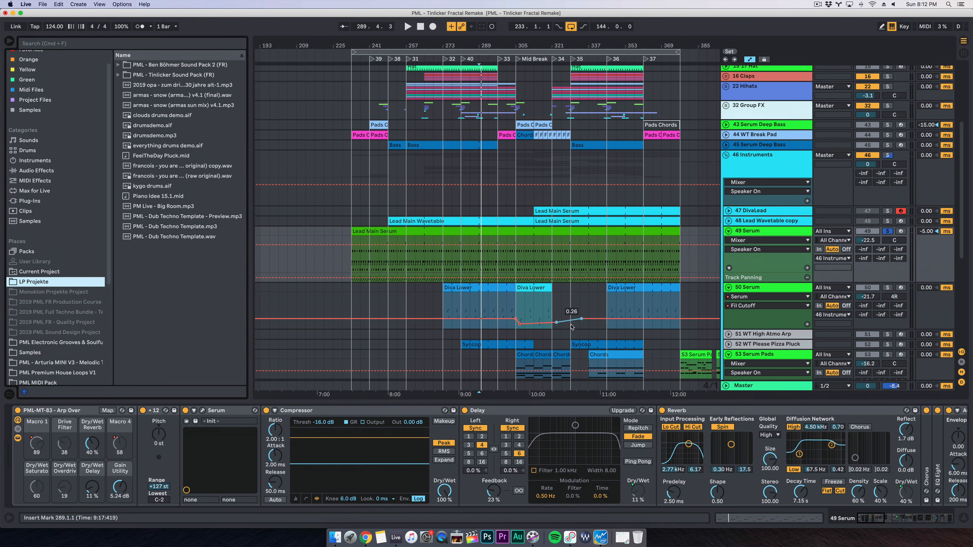
click(602, 538)
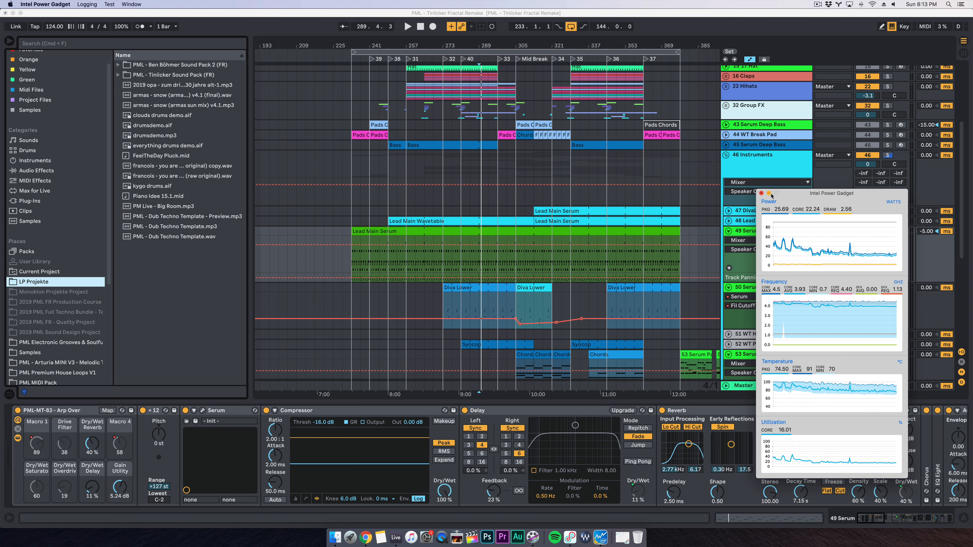
click(761, 194)
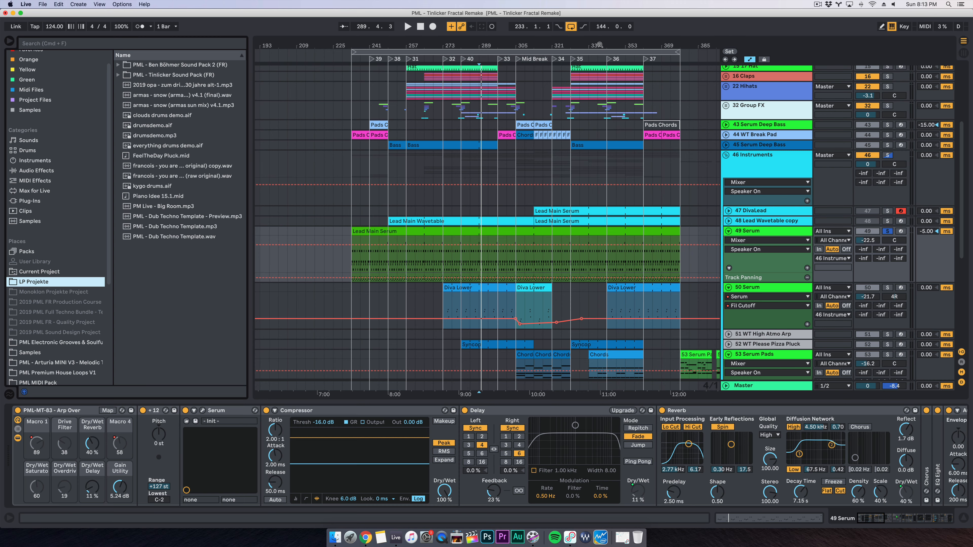
key(ctrl+super+f)
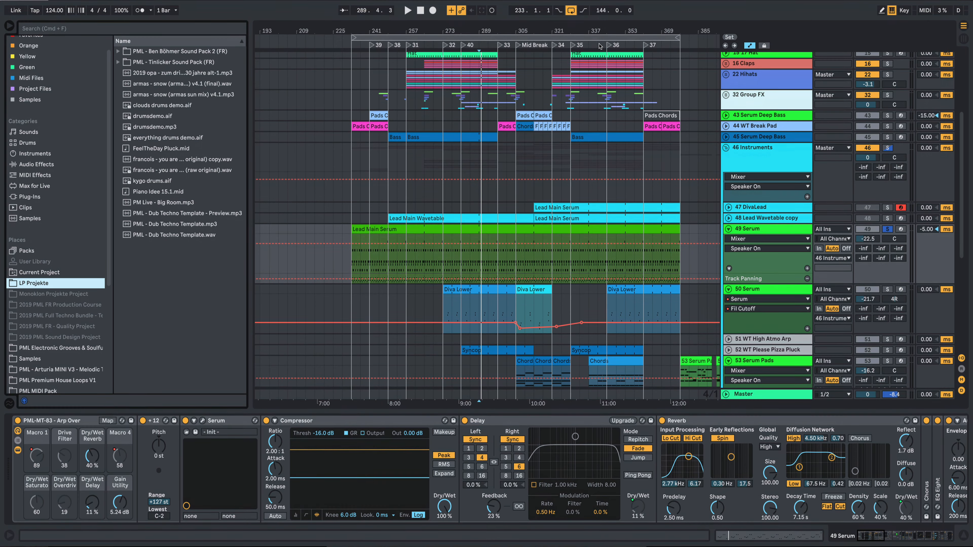
Show the PML Workdesk folder in the browser again.
scroll(76, 337, down, 2)
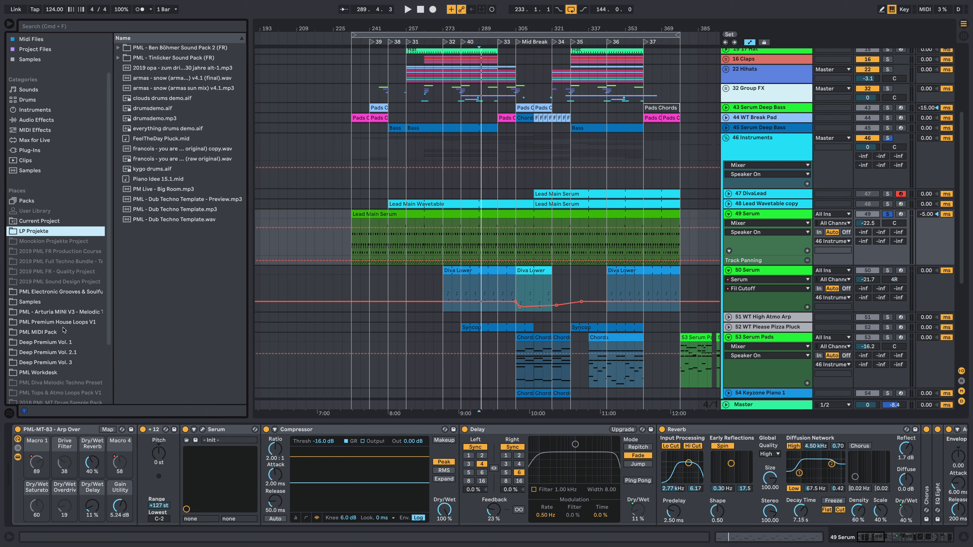
click(66, 373)
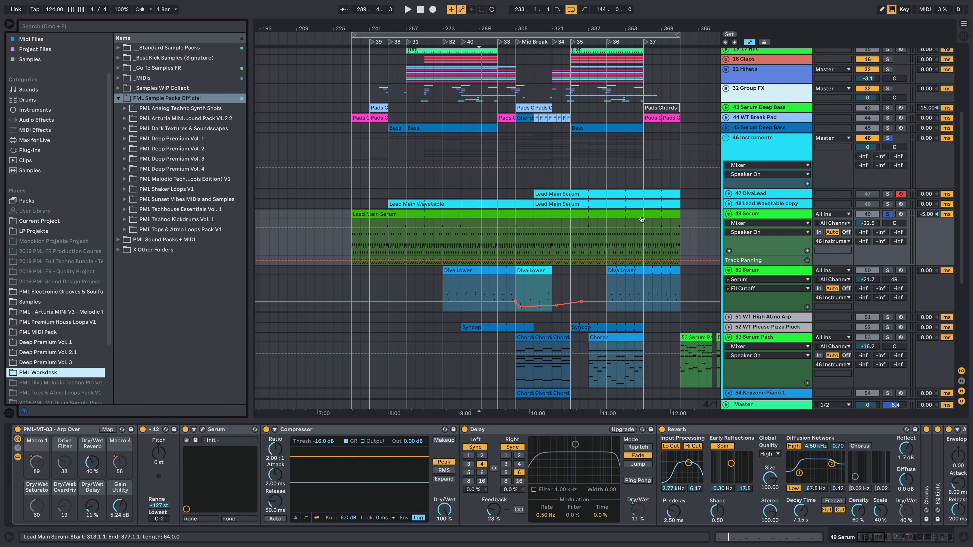
Look over the arrangement's drum, bass and instrument tracks, and inspect the devices of the 52 WT Please Pizza Pluck track.
scroll(642, 220, up, 6)
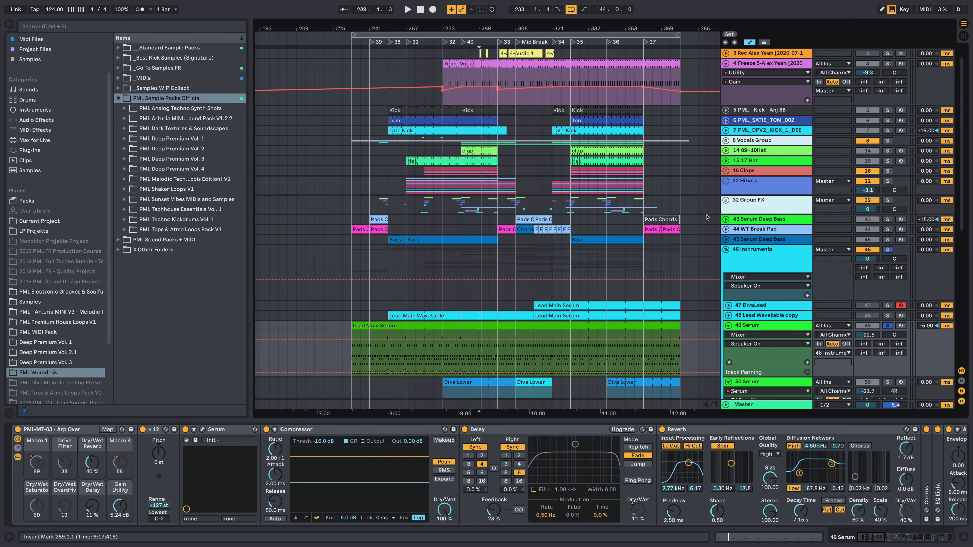
scroll(707, 217, down, 9)
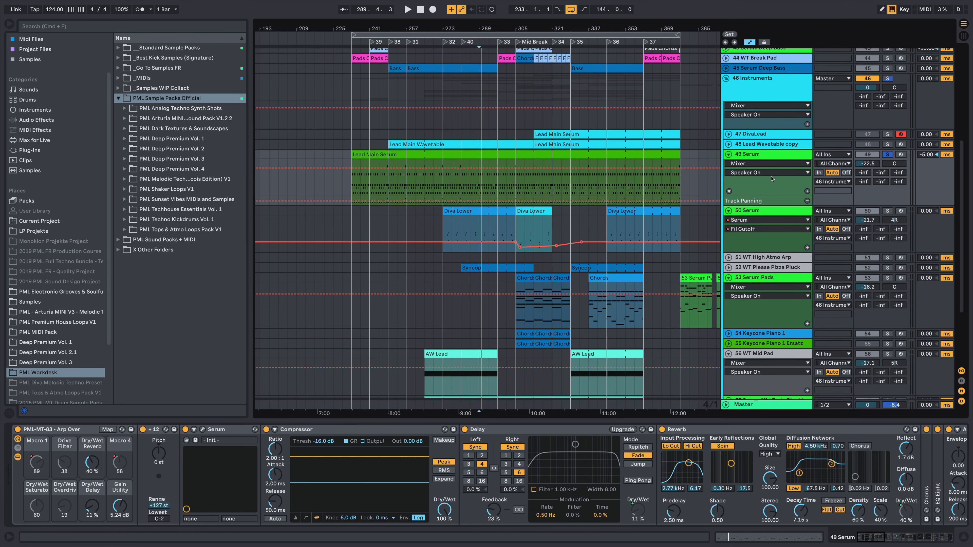
click(747, 260)
click(761, 268)
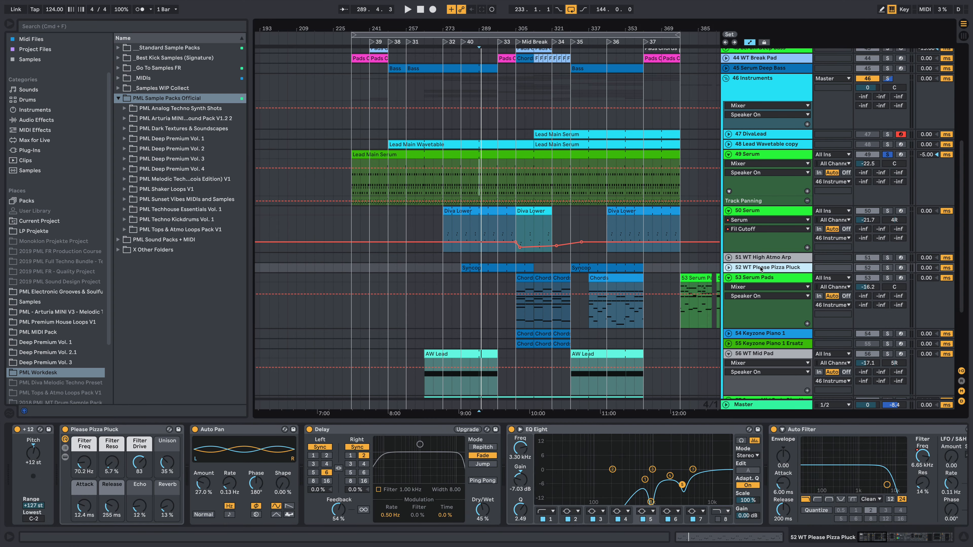
scroll(762, 274, down, 5)
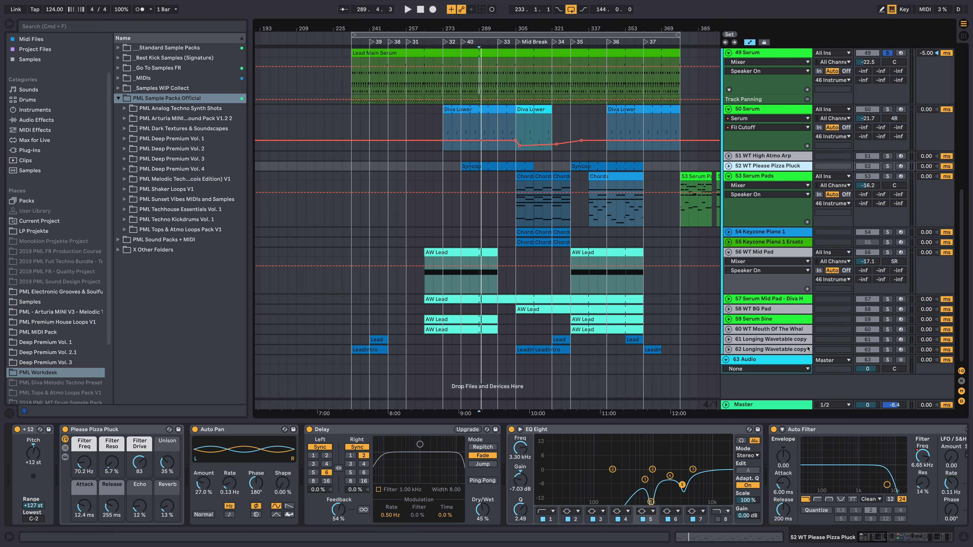
scroll(805, 351, up, 10)
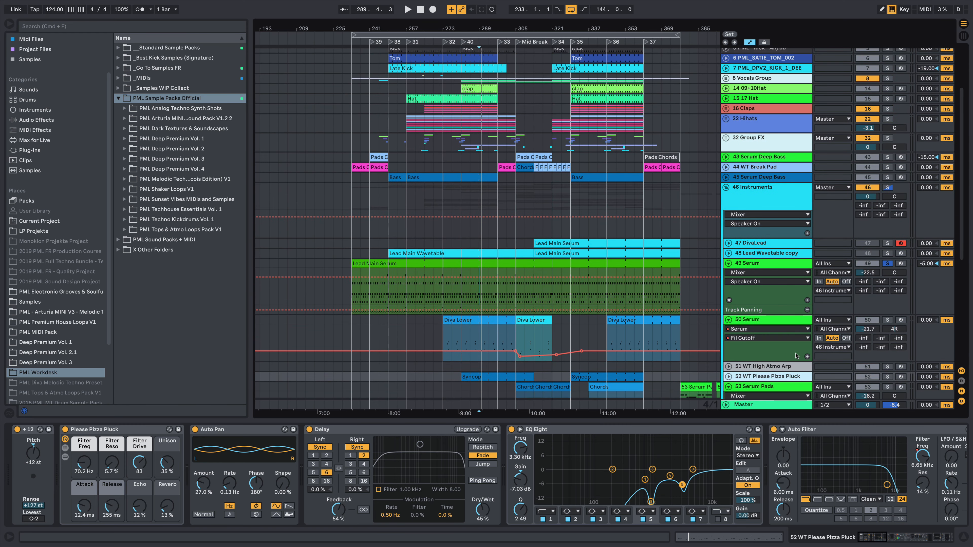
scroll(797, 355, up, 4)
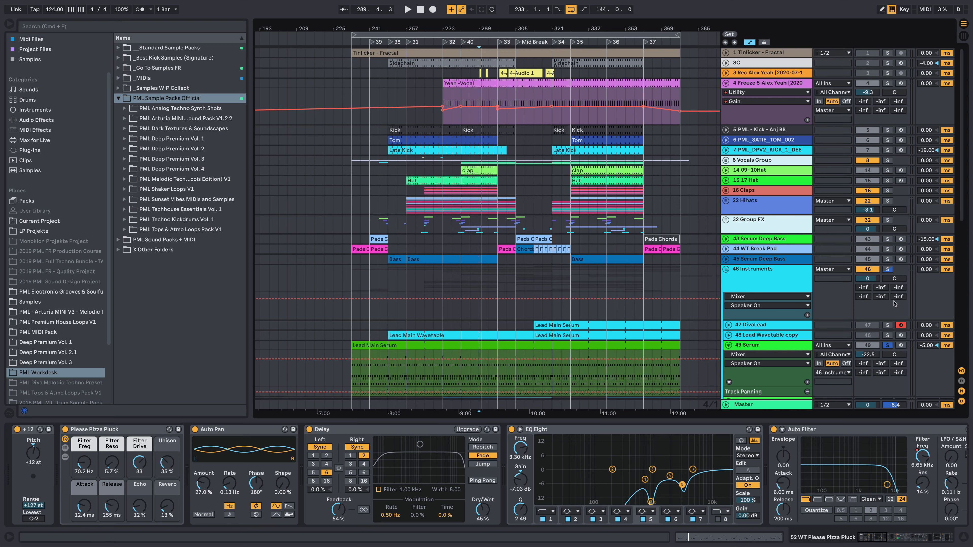
Unfold and solo the 45 Serum Deep Bass track, and audition its Bass clip from bar 329.
click(726, 259)
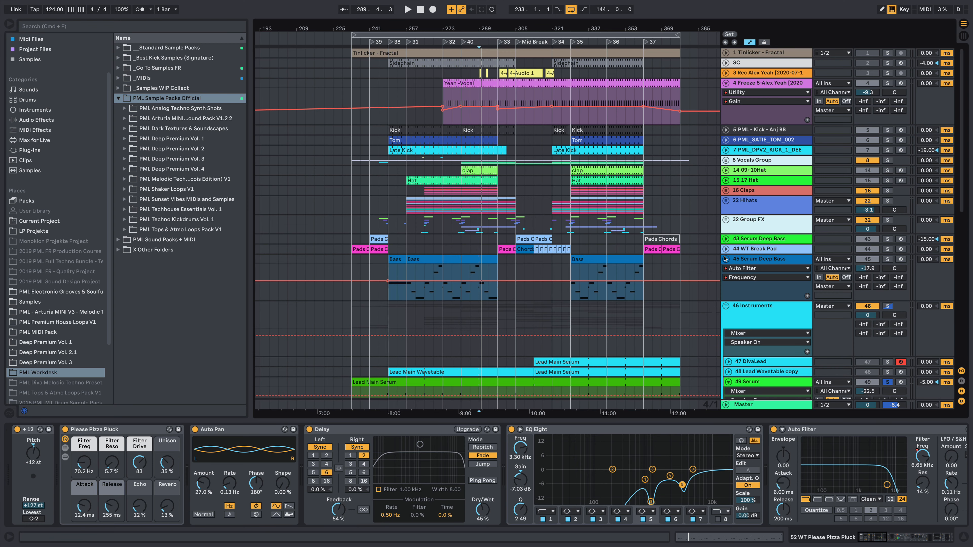
click(888, 260)
click(592, 260)
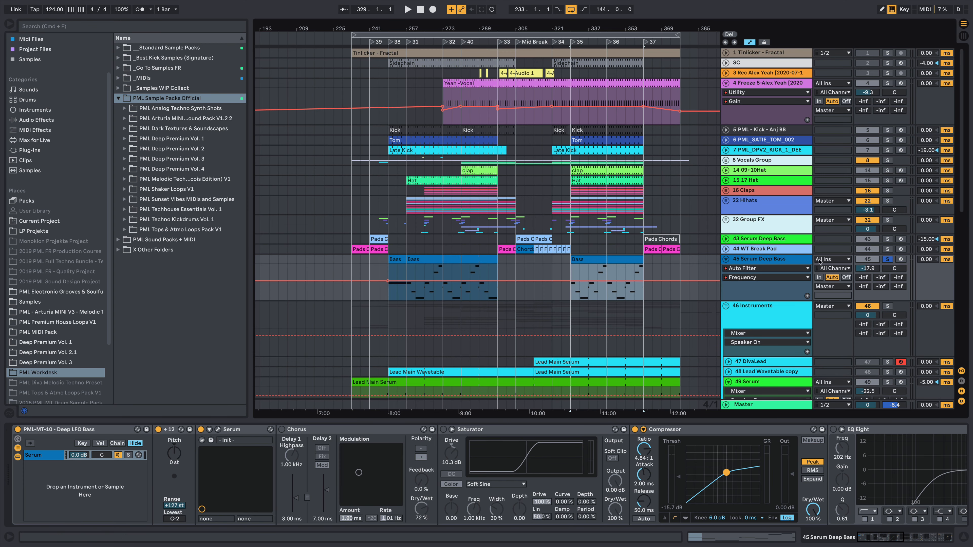
key(space)
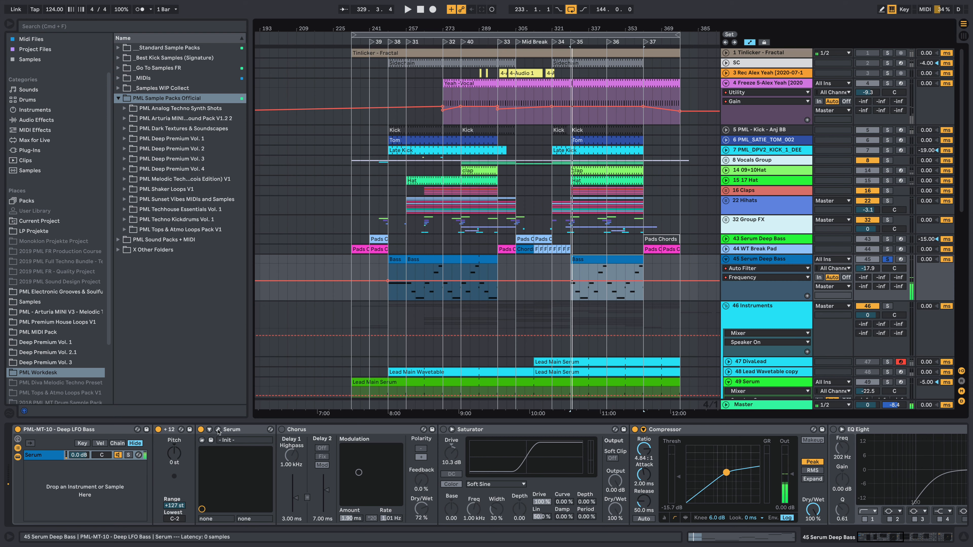
Open the 45 Serum Deep Bass synth editor, inspect envelope 2 and audition the bass from bar 329.
click(218, 429)
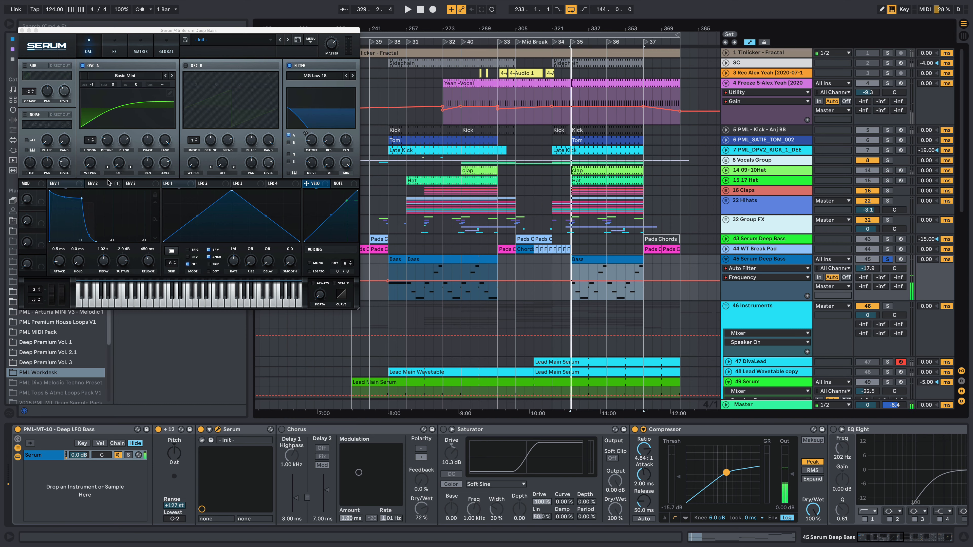
click(99, 183)
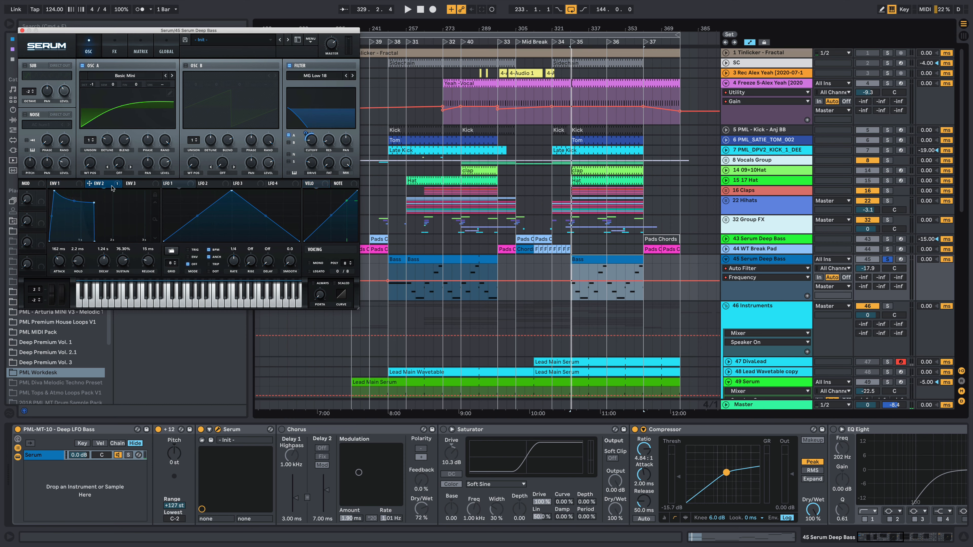
key(space)
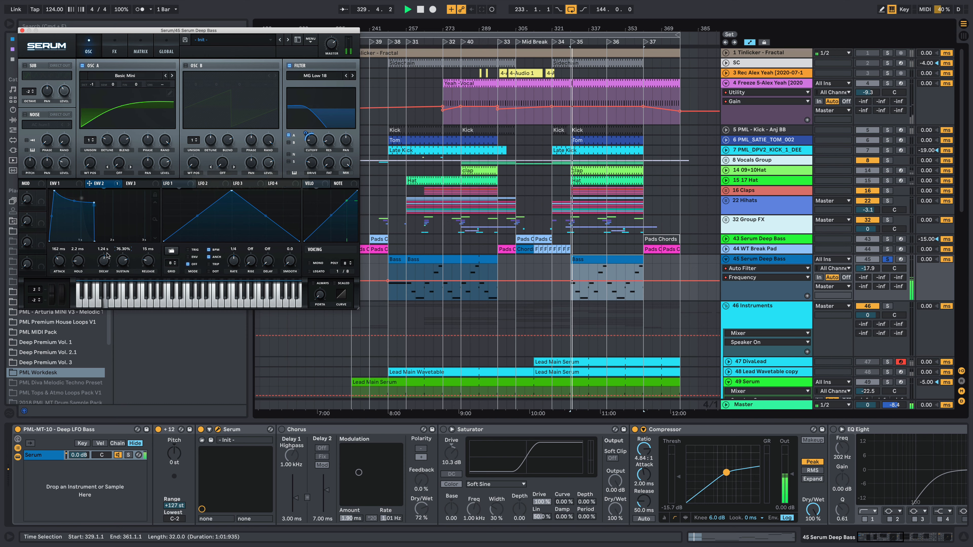
key(space)
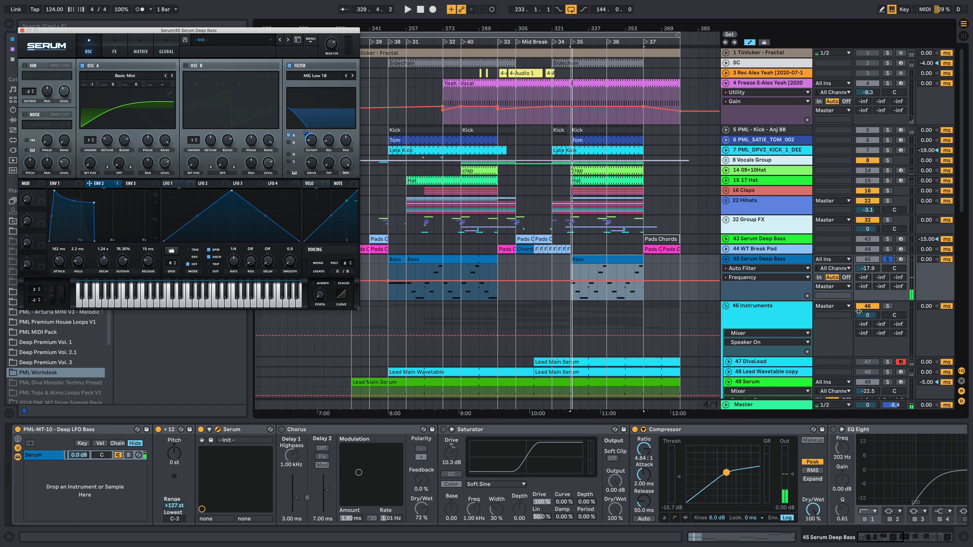
Audition the bass from bar 329 and add the 49 Serum track to the solo during playback.
scroll(767, 230, down, 3)
key(space)
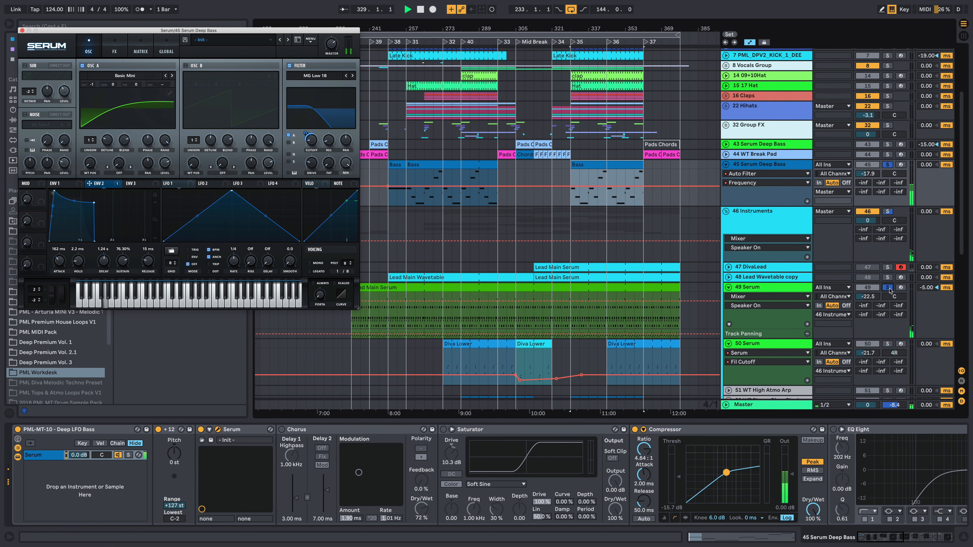
click(888, 288)
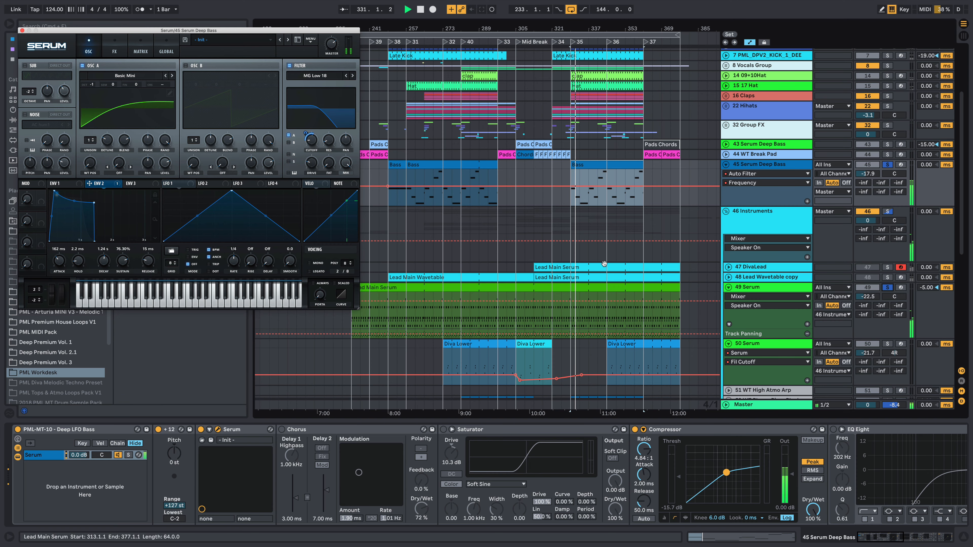
scroll(662, 270, down, 2)
key(space)
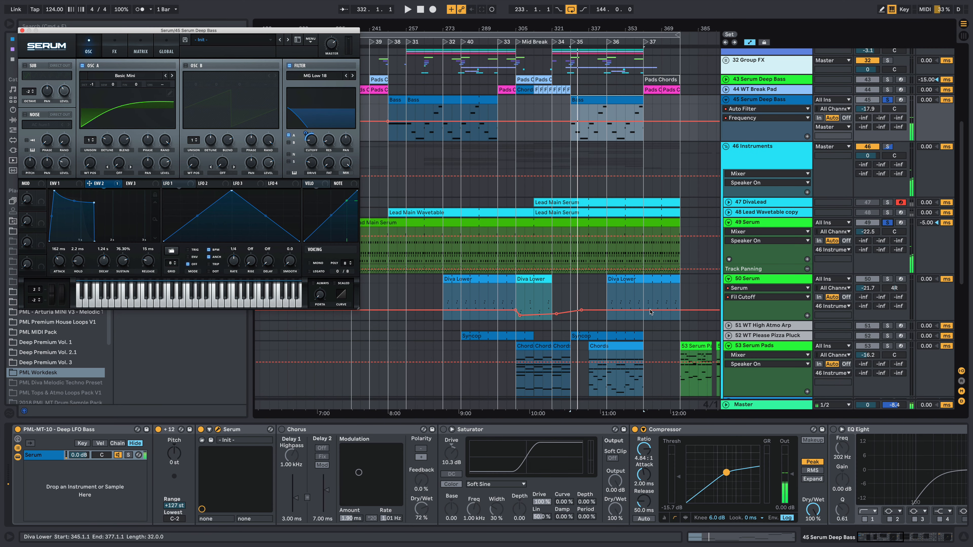
Unfold and solo only the 52 WT Please Pizza Pluck track, show its devices, and audition its Syncop clip from bar 329.
click(729, 337)
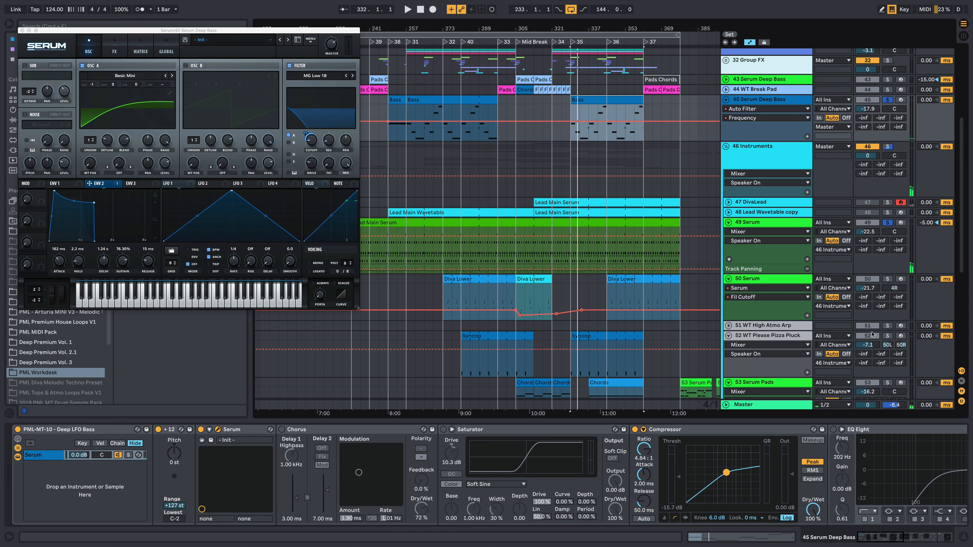
scroll(874, 336, down, 1)
click(886, 298)
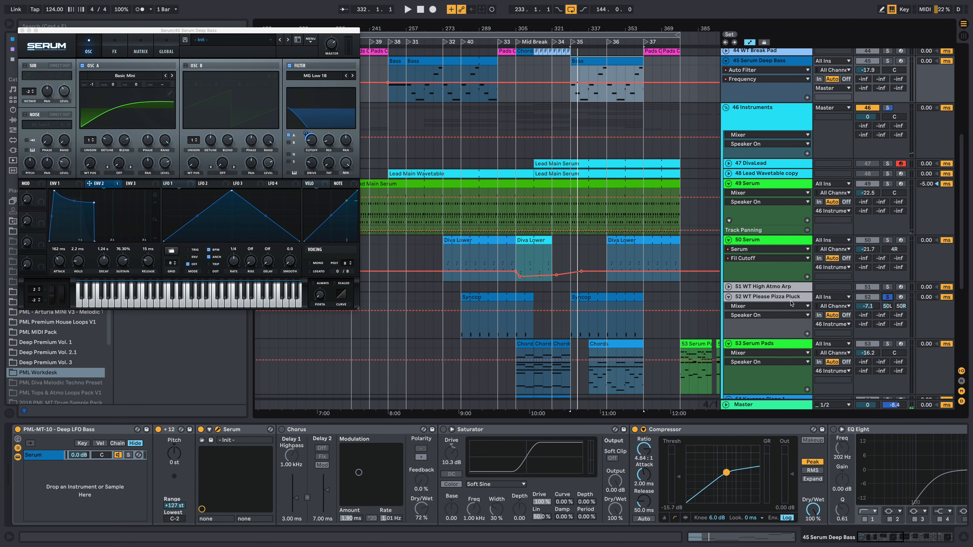
click(785, 299)
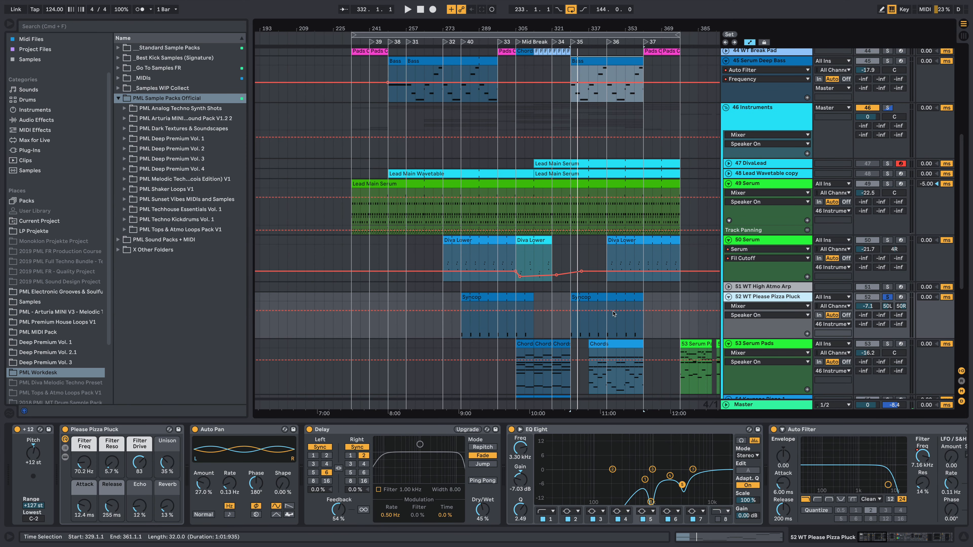
click(581, 293)
key(space)
key(space)
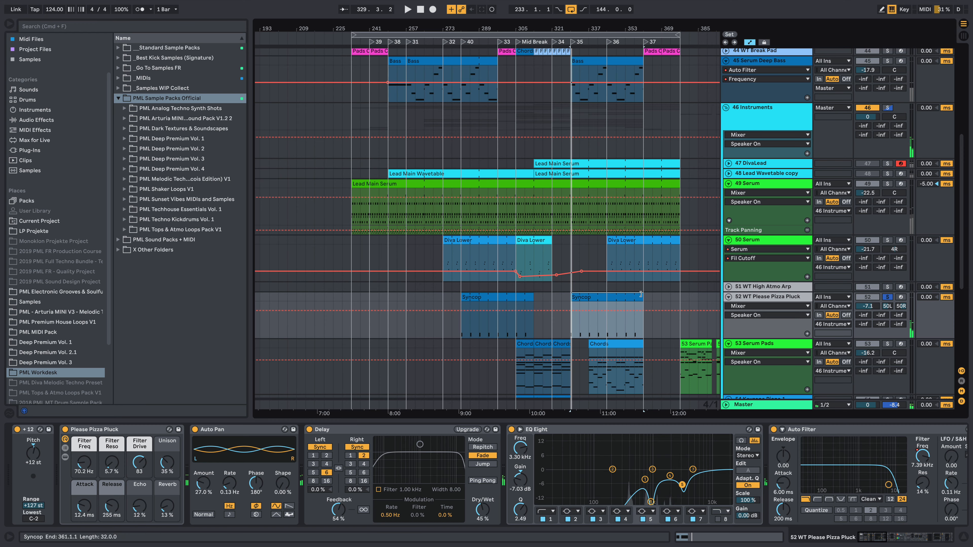
Solo the 5 PML - Kick and 6 PML_SATIE_TOM tracks together and audition them from bar 329.
drag(576, 29, 573, 57)
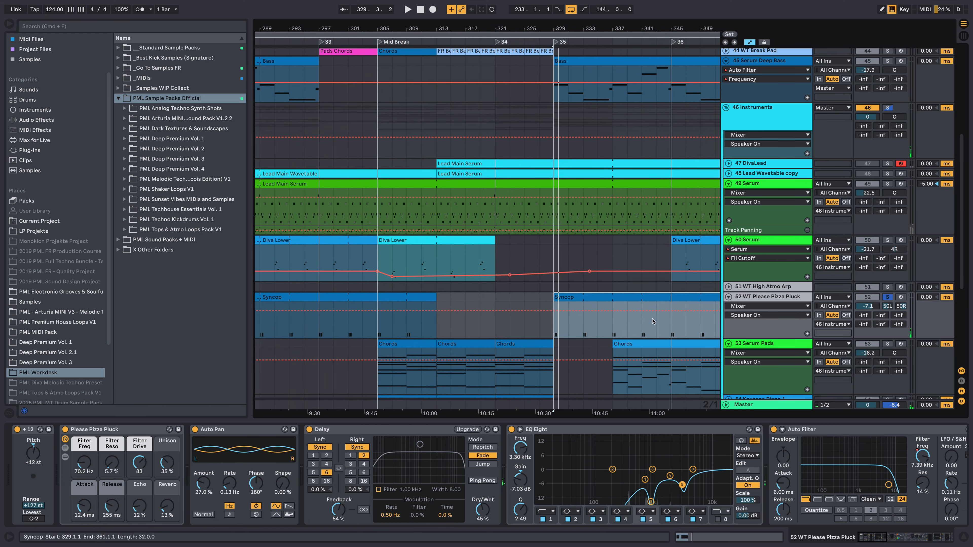
scroll(845, 208, up, 3)
scroll(847, 212, up, 8)
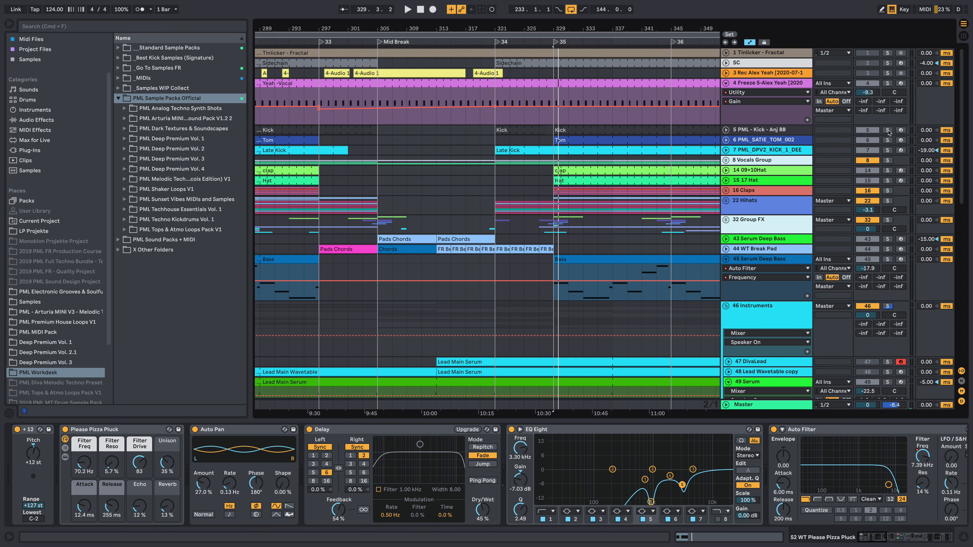
click(888, 140)
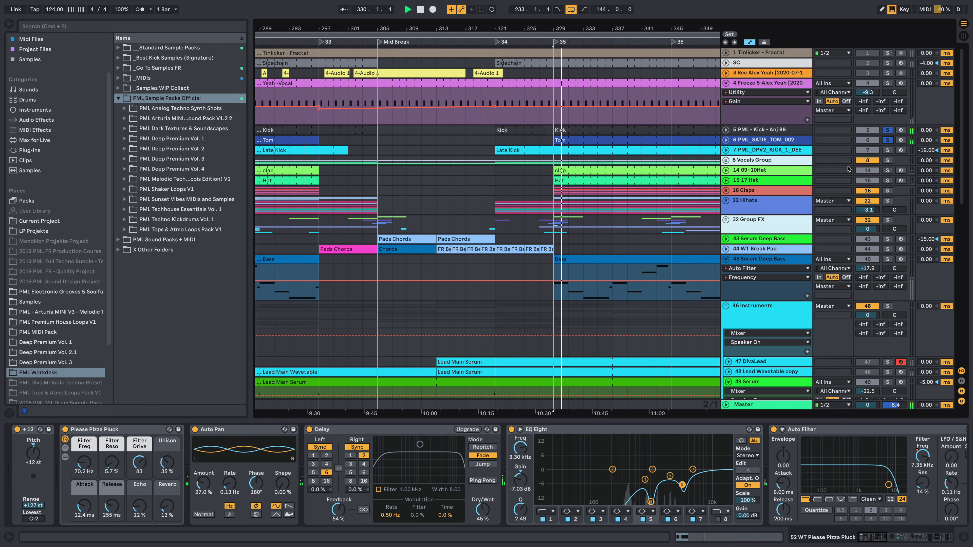
scroll(783, 227, down, 1)
scroll(836, 161, down, 1)
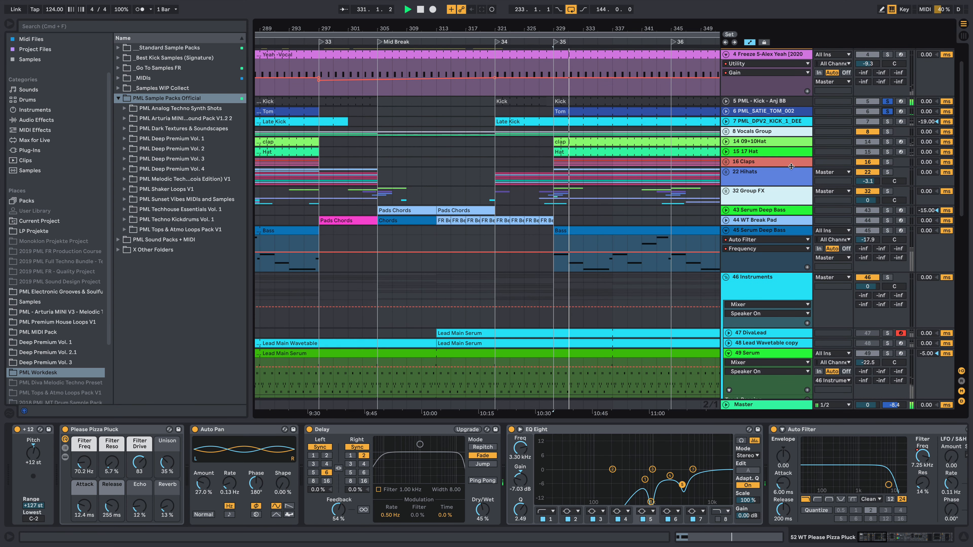
Add the 7 PML_DPV2_KICK_1_DEE track to the solo, replay from bar 329, and unfold that track.
key(space)
click(887, 121)
key(space)
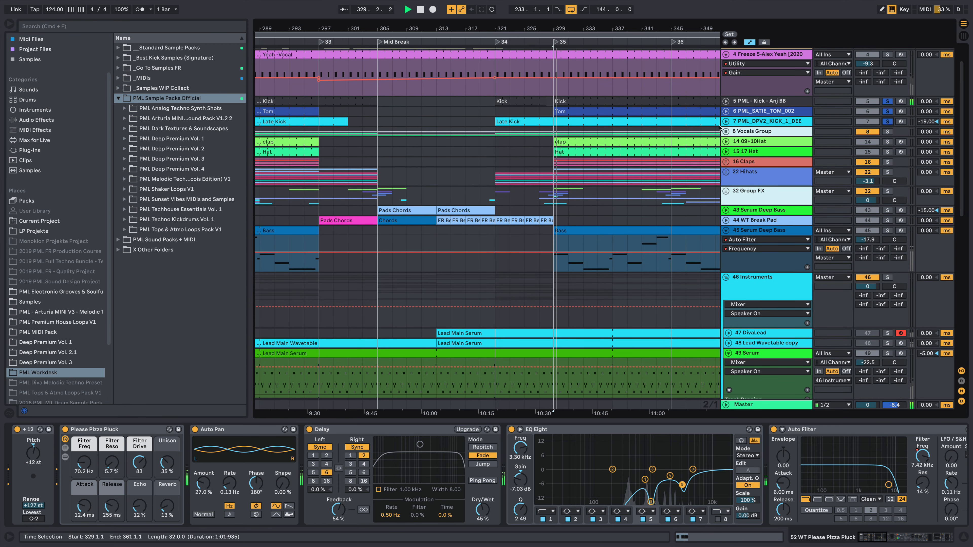
click(727, 121)
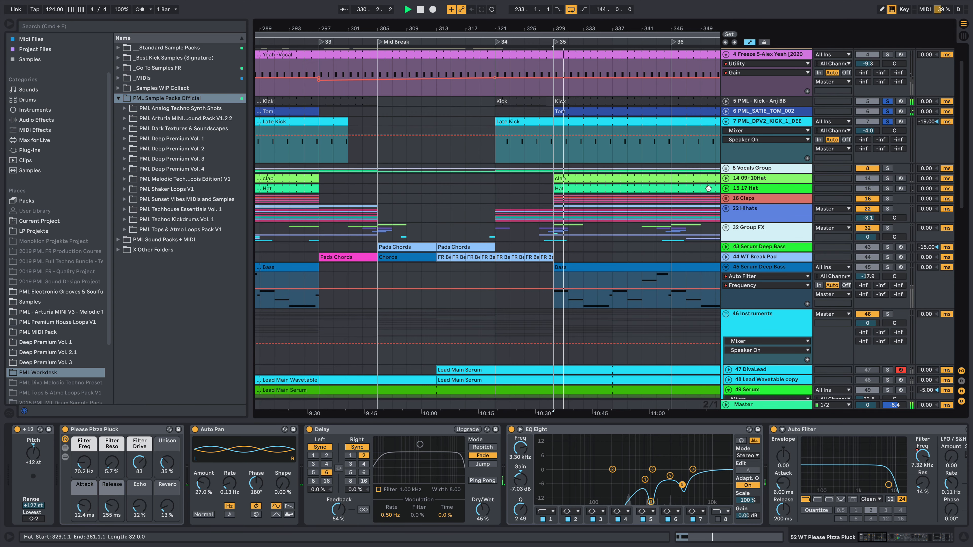
Add the 45 Serum Deep Bass, 49 Serum and 52 WT Please Pizza Pluck tracks to the solo one by one during playback.
scroll(747, 217, down, 2)
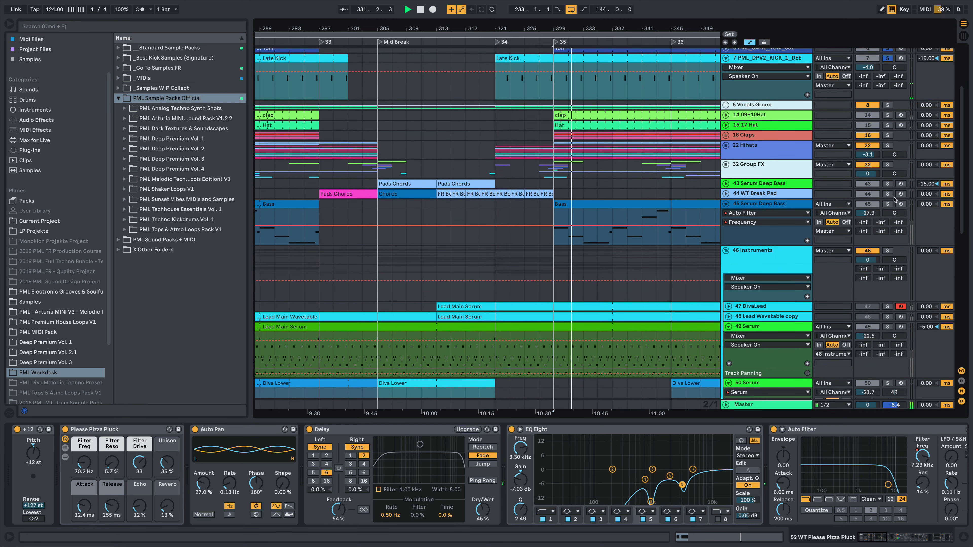
click(887, 204)
scroll(893, 216, down, 3)
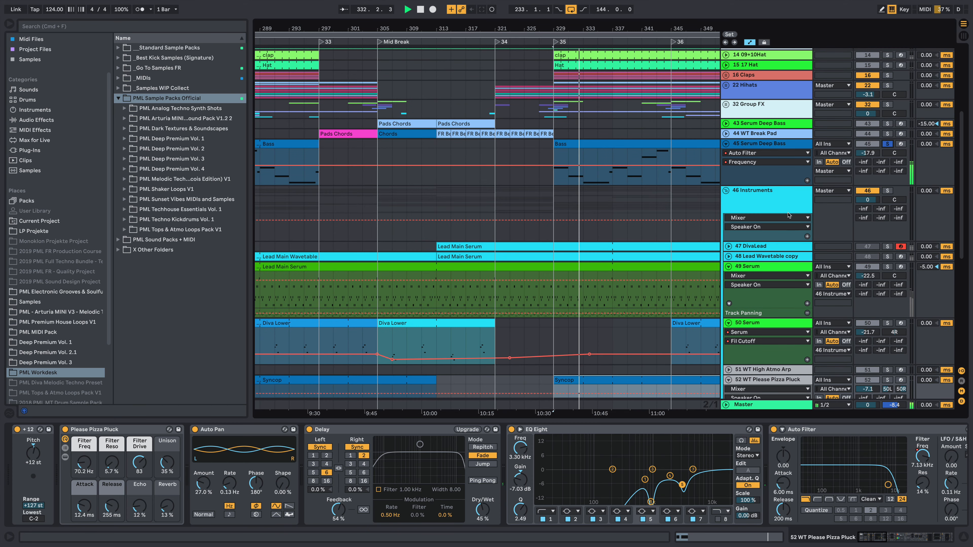
click(888, 226)
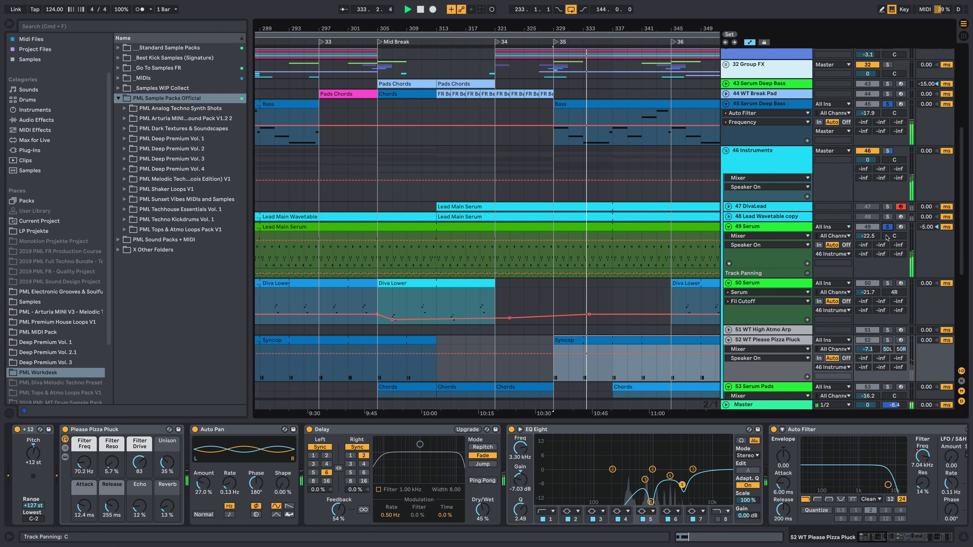
scroll(761, 265, down, 2)
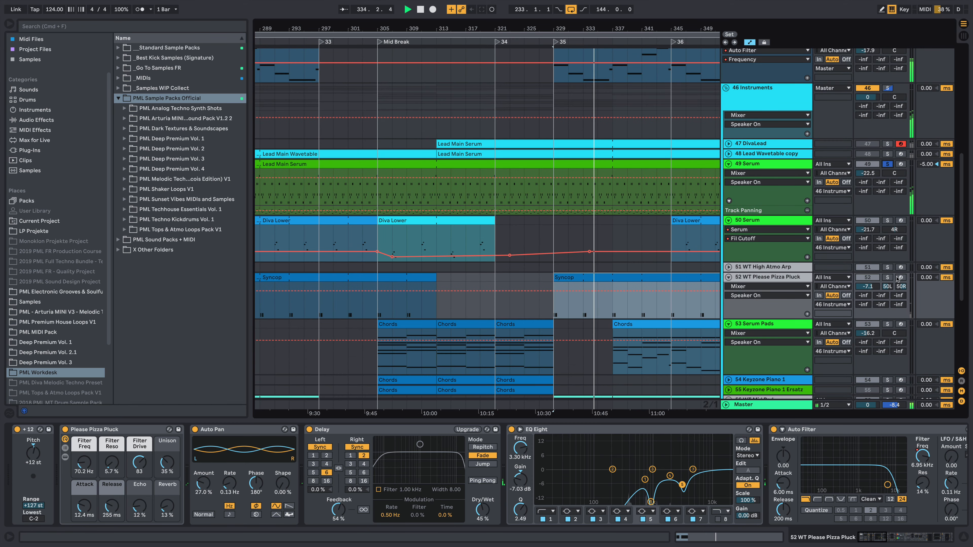
click(888, 277)
Solo the 53 Serum Pads track along with the others as its Chords clip starts at bar 337, and show its devices.
scroll(723, 269, down, 4)
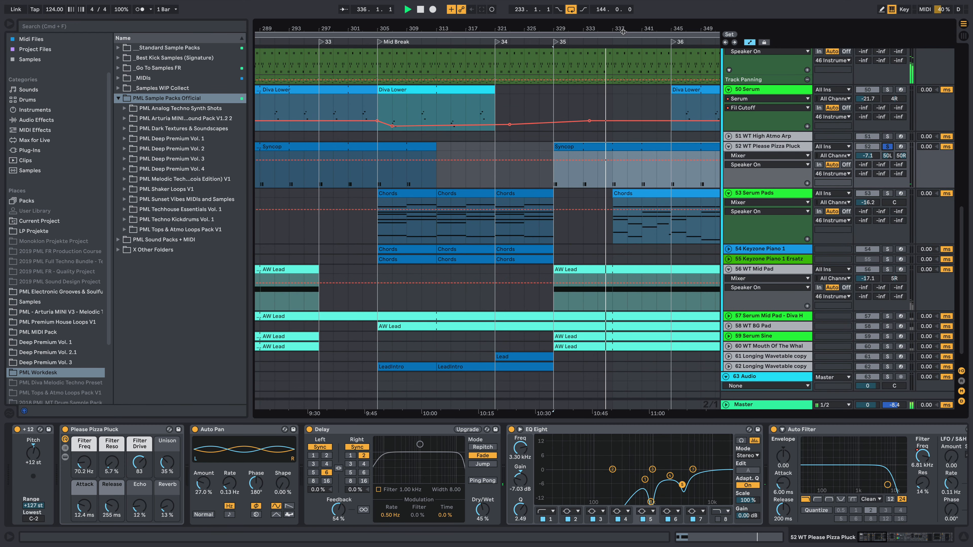
drag(623, 31, 553, 31)
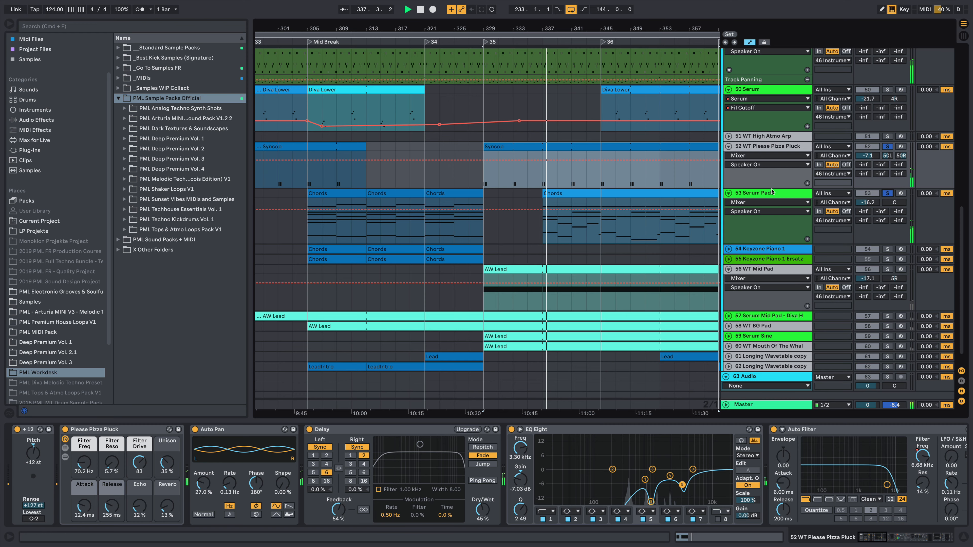
click(887, 193)
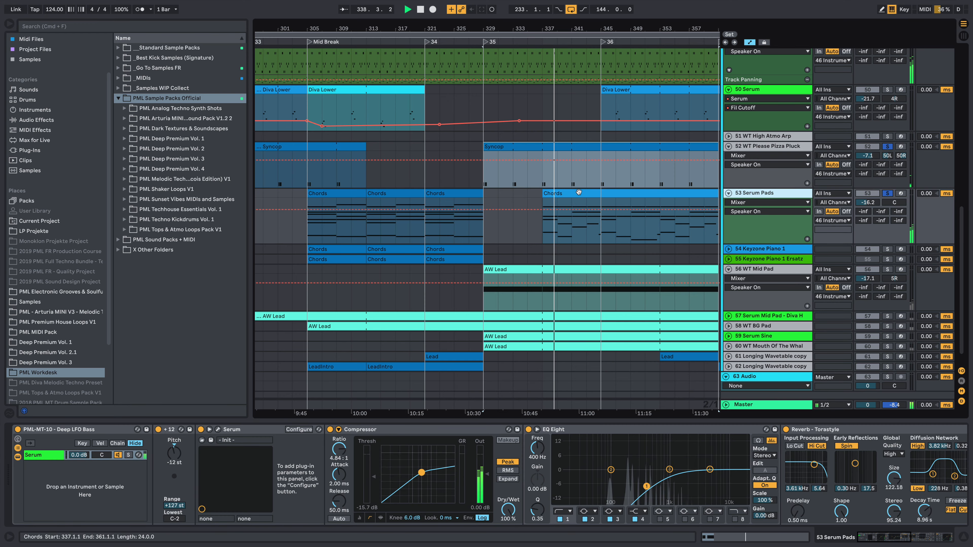
Examine the notes of the 53 Serum Pads Chords clip from bar 337, return to the track's devices, and stop playback.
double_click(590, 196)
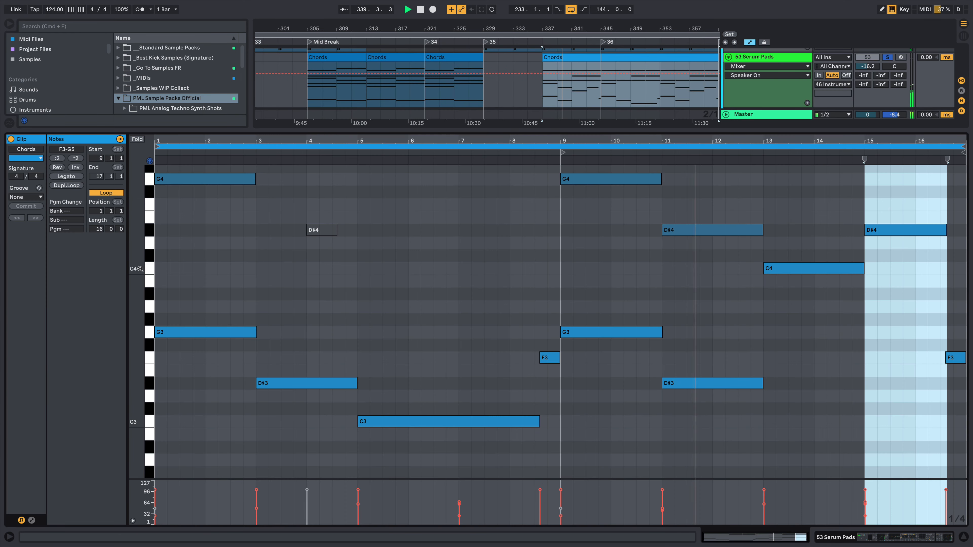
drag(135, 278, 114, 377)
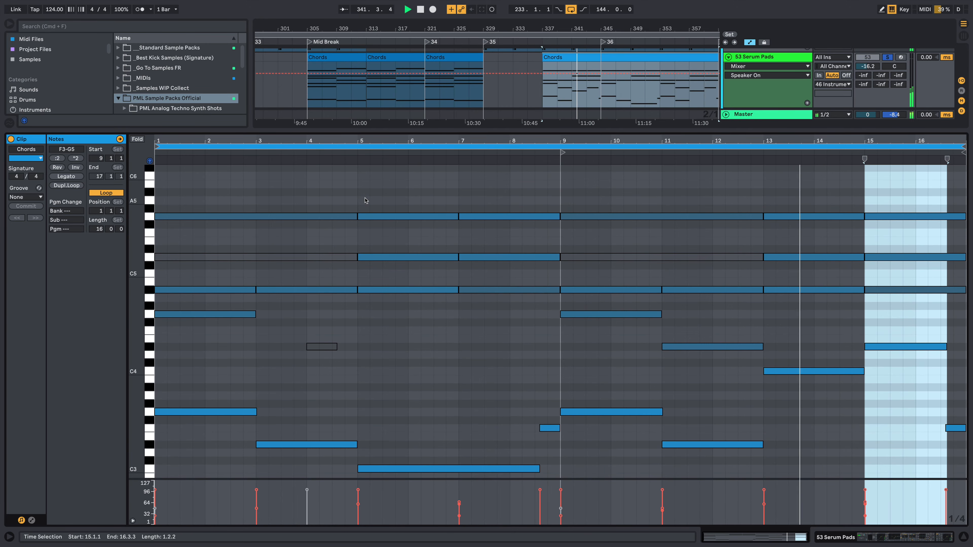
drag(133, 299, 132, 290)
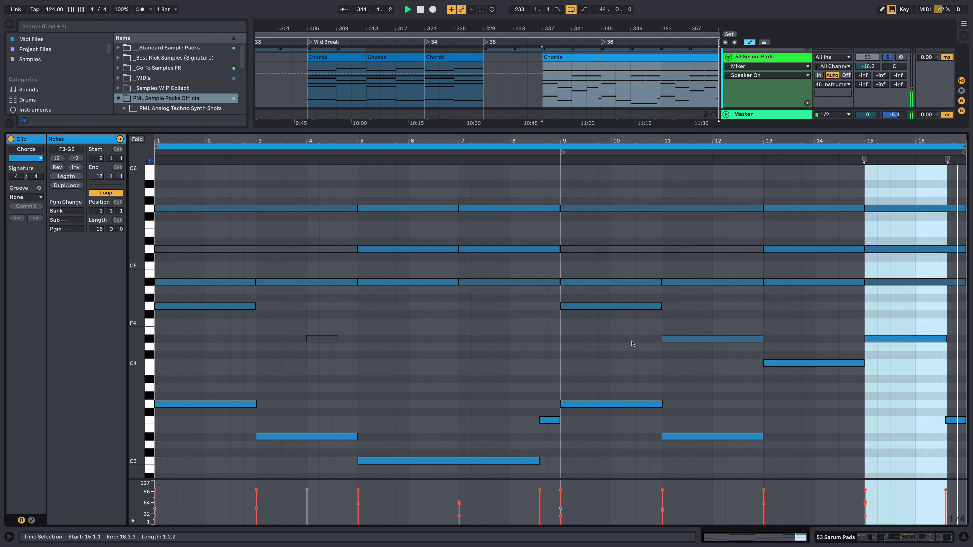
click(912, 536)
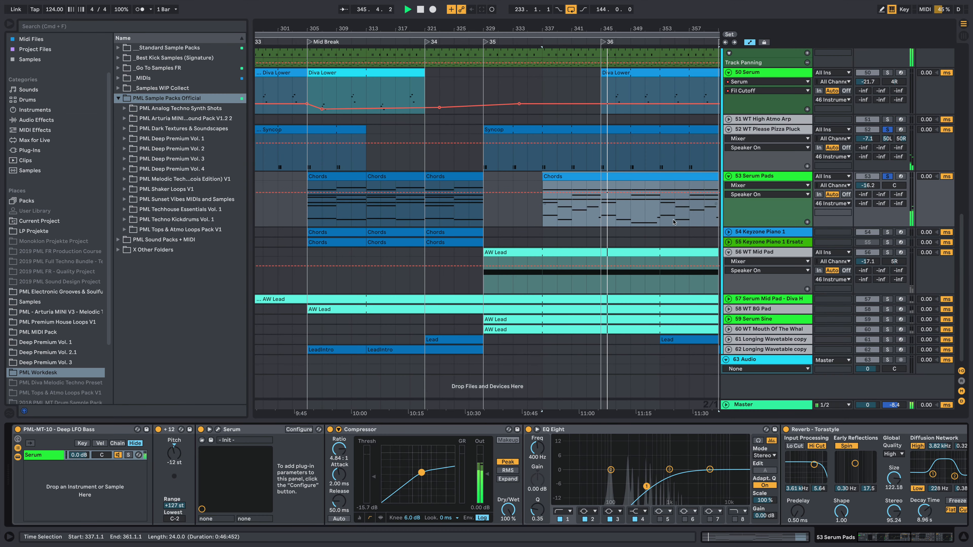
key(space)
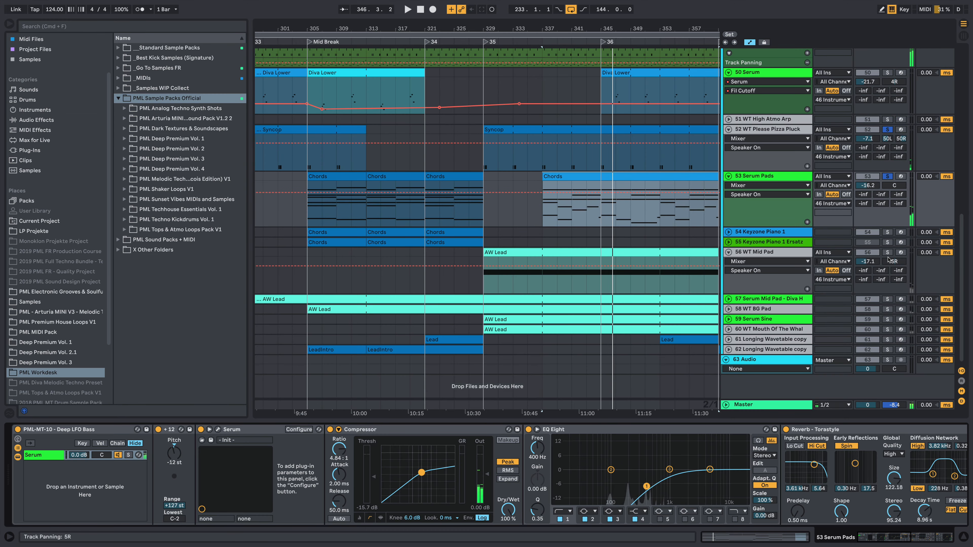
Unfold the 57 Serum Mid Pad track, solo only 56 WT Mid Pad, and audition its AW Lead clip from bar 345.
drag(614, 27, 544, 28)
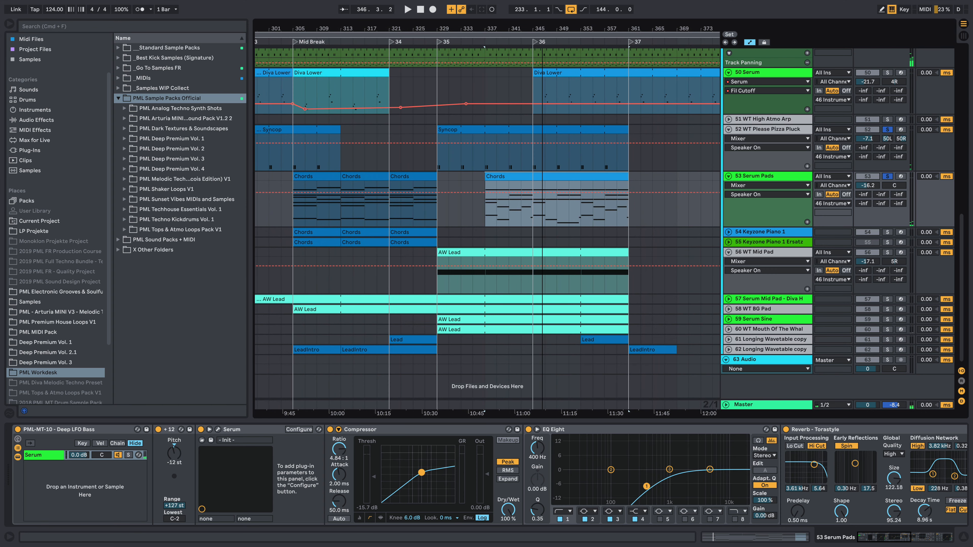
click(728, 299)
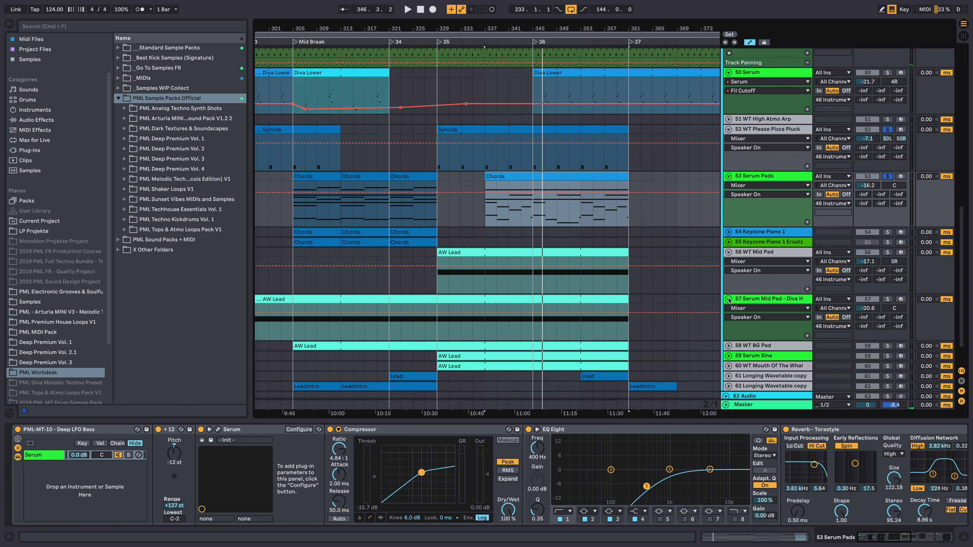
click(888, 254)
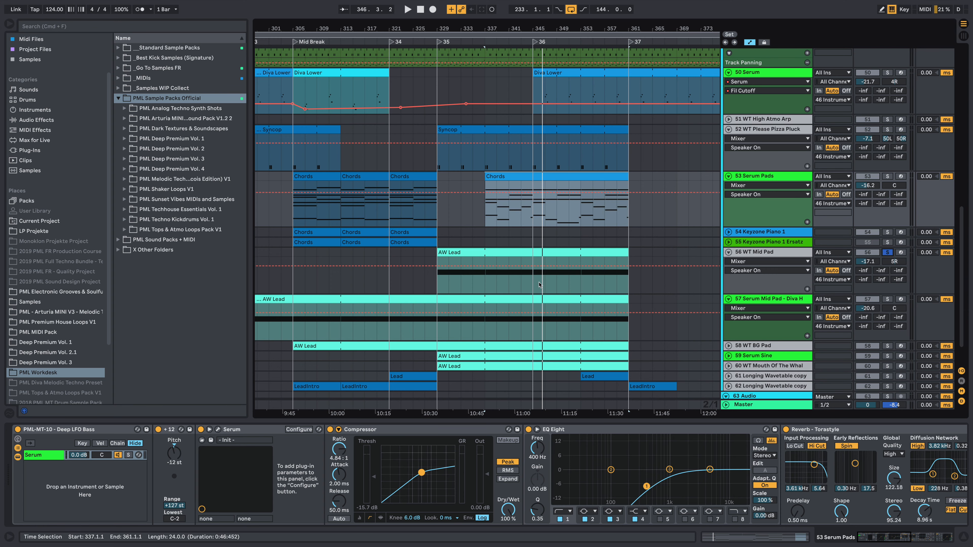
click(548, 286)
key(space)
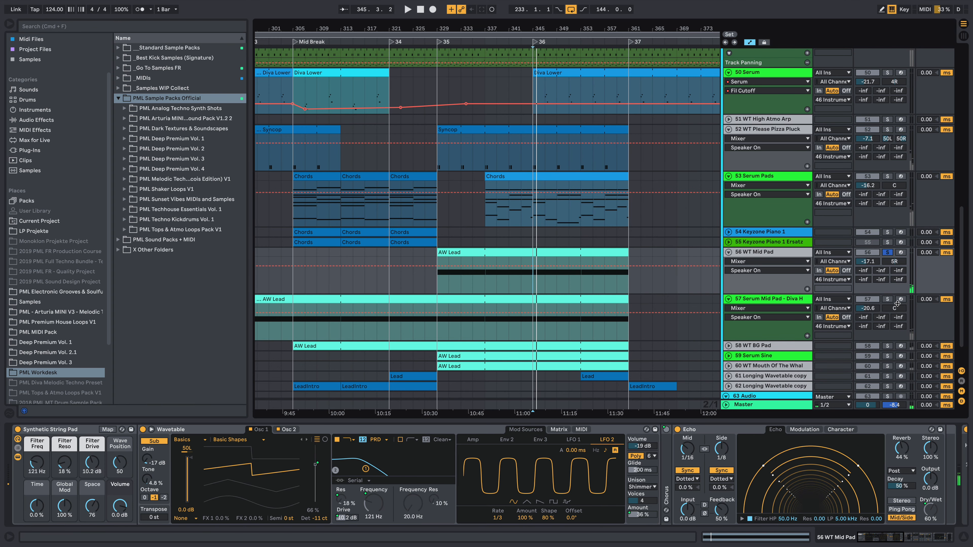
Audition 57 Serum Mid Pad together with 56 WT Mid Pad from bar 345, and solo only the 58 WT BG Pad track.
super+click(887, 299)
key(space)
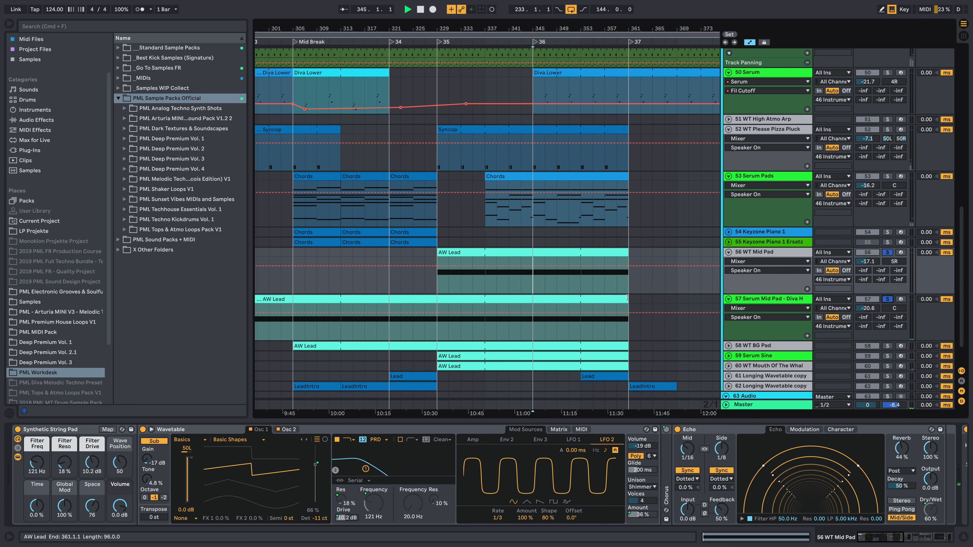
click(887, 345)
key(space)
scroll(859, 289, down, 2)
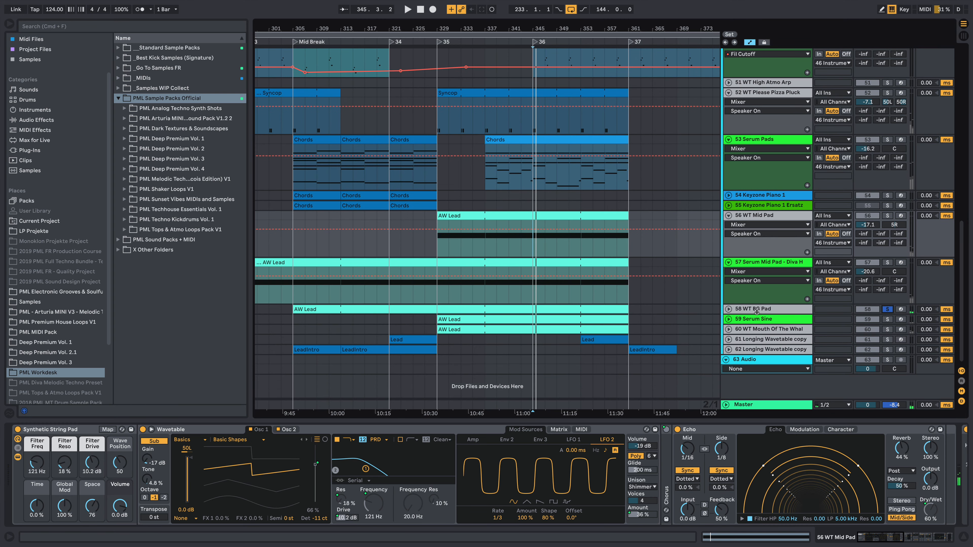
scroll(633, 287, up, 3)
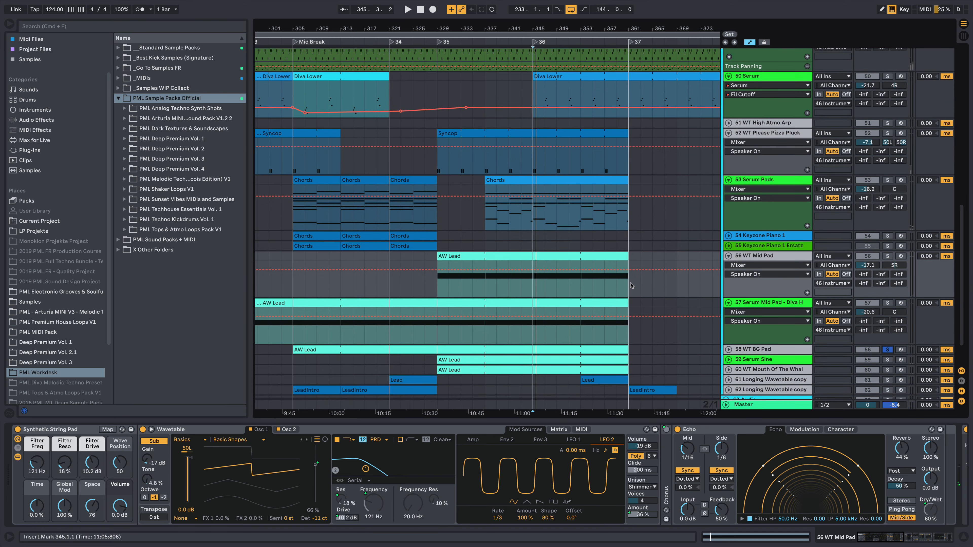
scroll(628, 283, up, 3)
scroll(625, 283, up, 6)
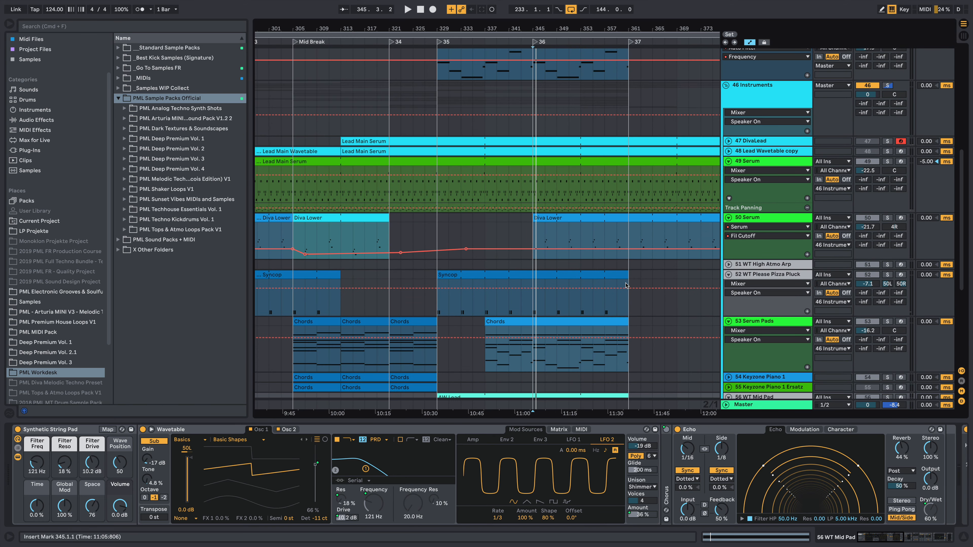
scroll(625, 317, down, 12)
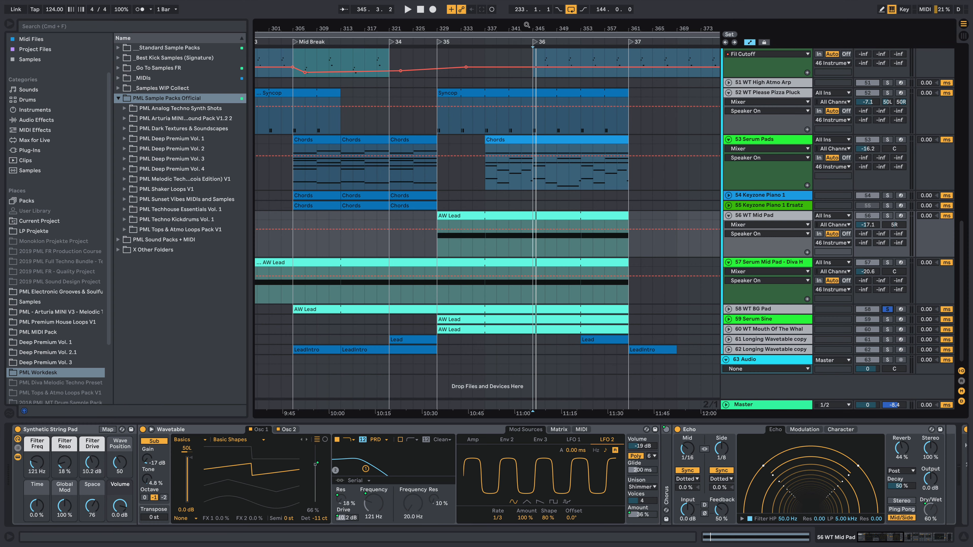
drag(558, 26, 556, 11)
scroll(519, 209, up, 4)
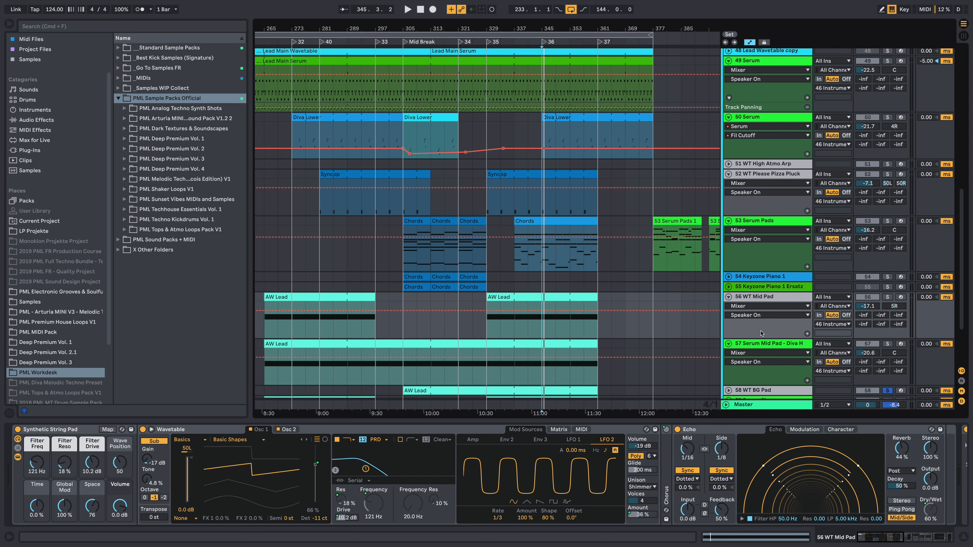
Solo only the 50 Serum track and audition its Diva Lower clip from bar 347.
scroll(761, 333, up, 6)
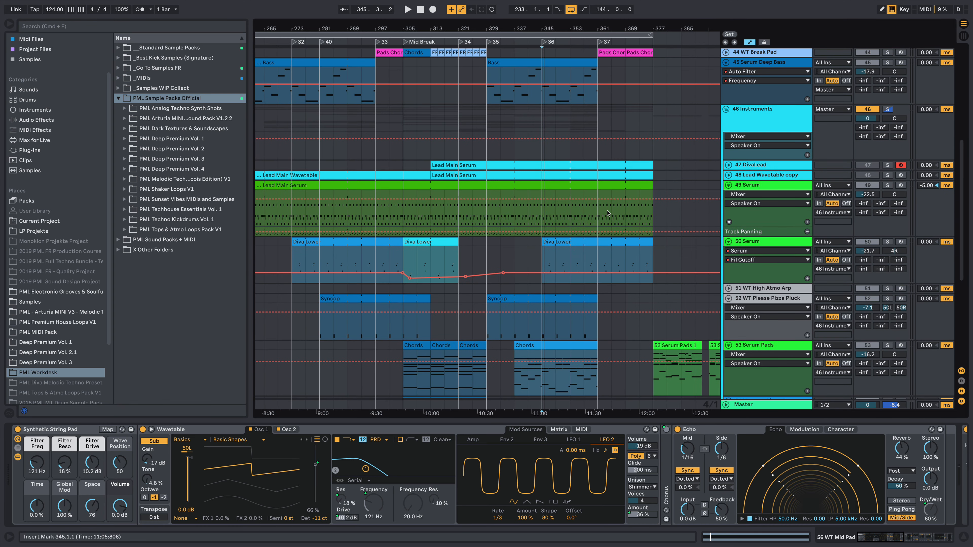
scroll(607, 213, down, 1)
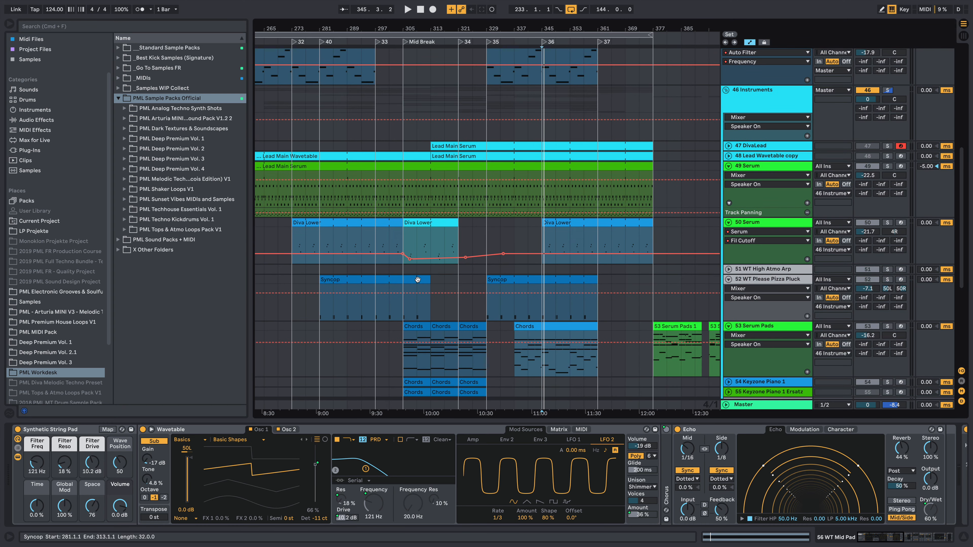
click(546, 243)
drag(552, 26, 552, 92)
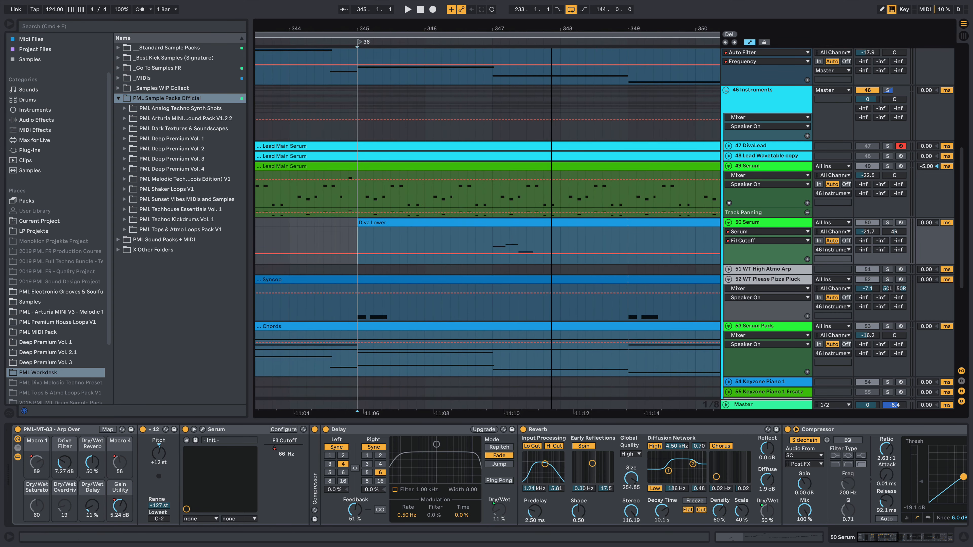
click(491, 237)
click(888, 222)
key(space)
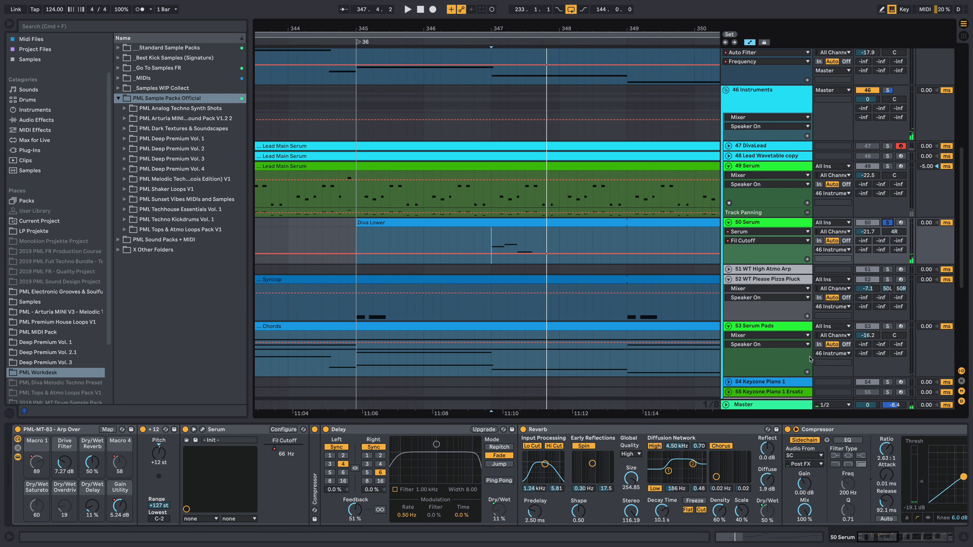
Inspect the 50 Serum effect chain through to Auto Pan, folding the Chorus and the first EQ Eight.
click(776, 223)
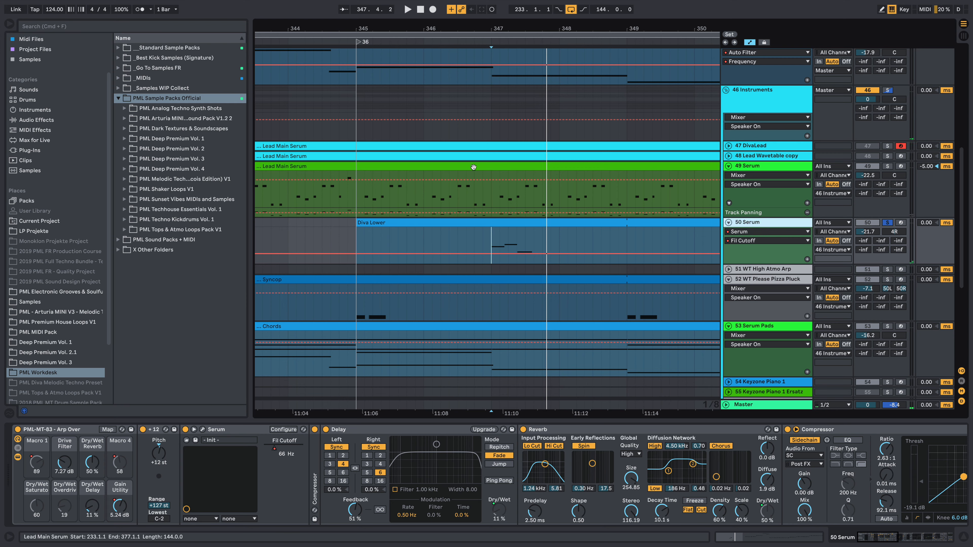
click(888, 538)
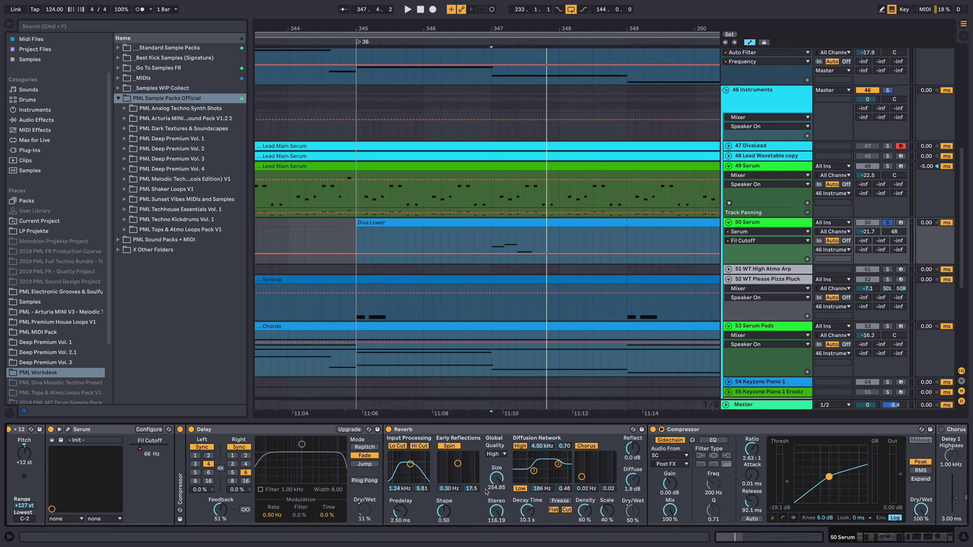
drag(894, 540, 923, 542)
double_click(234, 429)
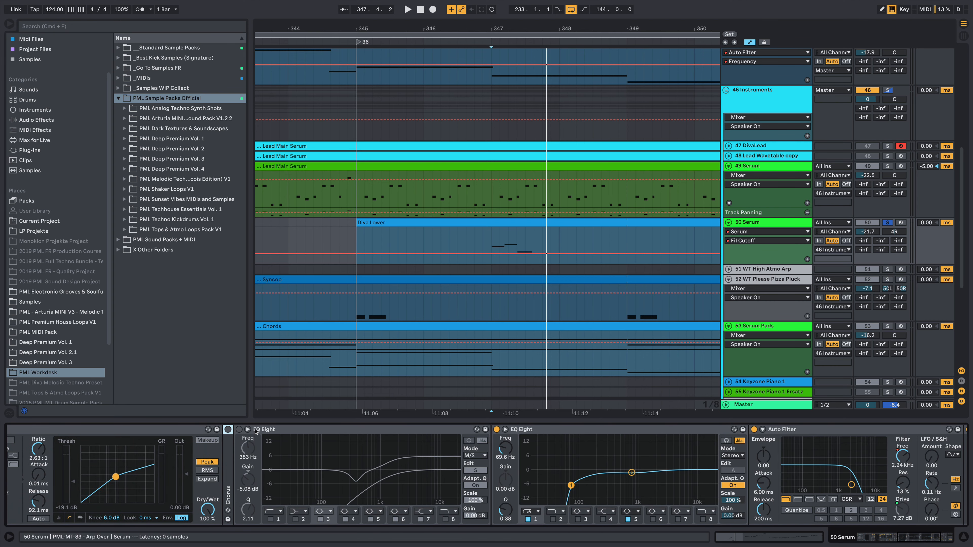
double_click(267, 431)
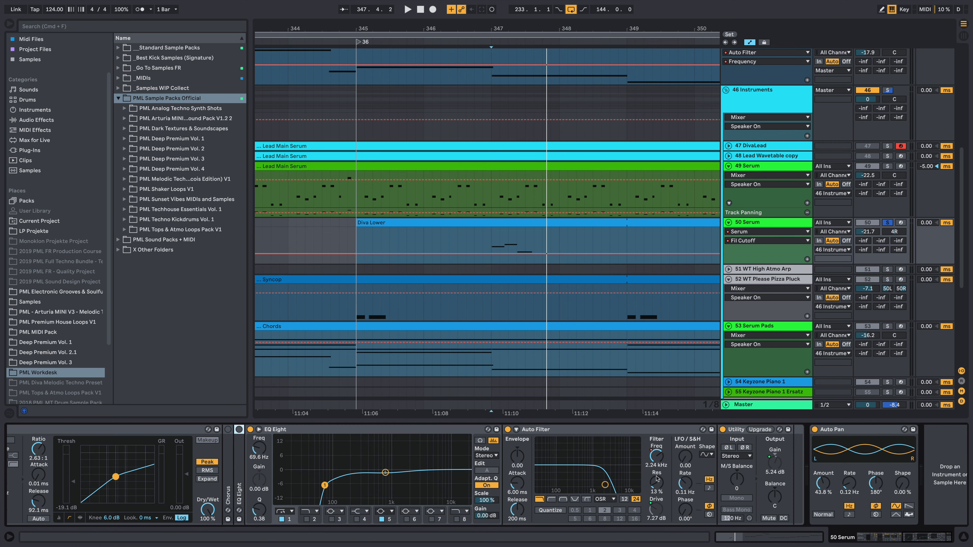
drag(922, 541, 919, 541)
Add 49 Serum and 45 Serum Deep Bass to the soloed 50 Serum and audition them together from bar 345.
scroll(667, 180, up, 3)
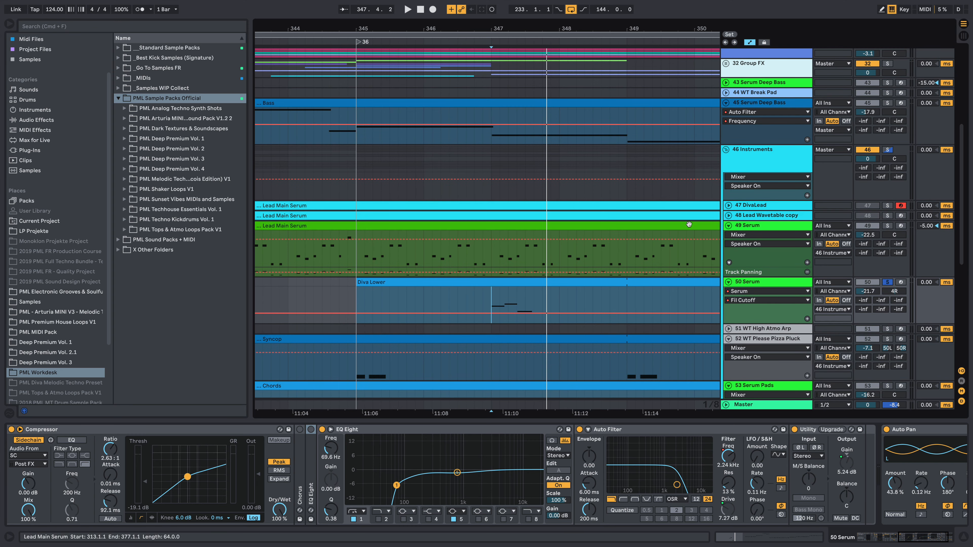
key(space)
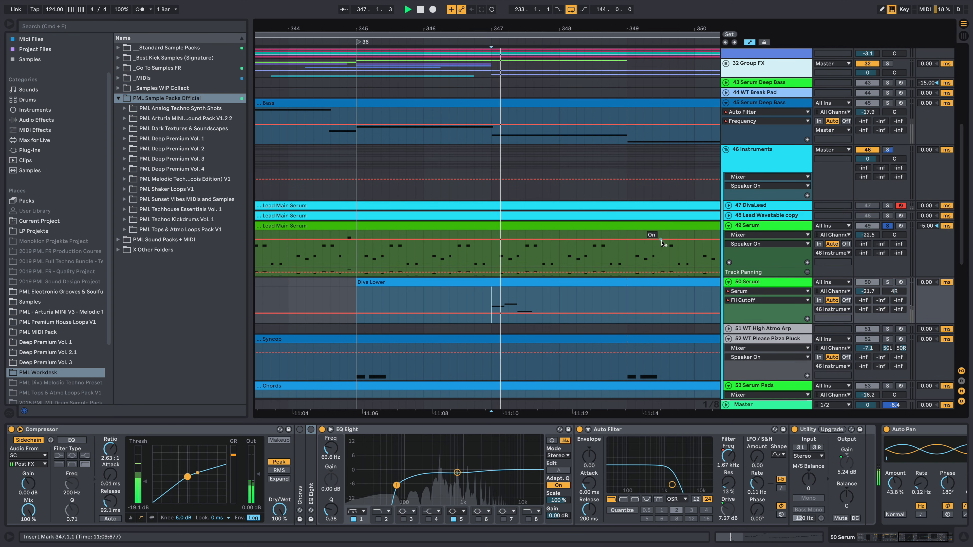
click(370, 253)
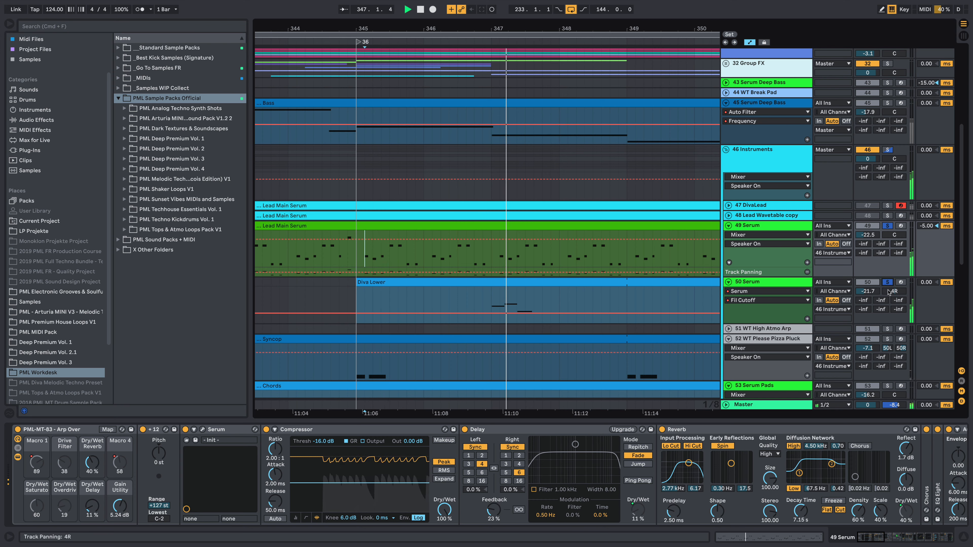
drag(488, 28, 467, 7)
key(space)
super+click(890, 103)
key(space)
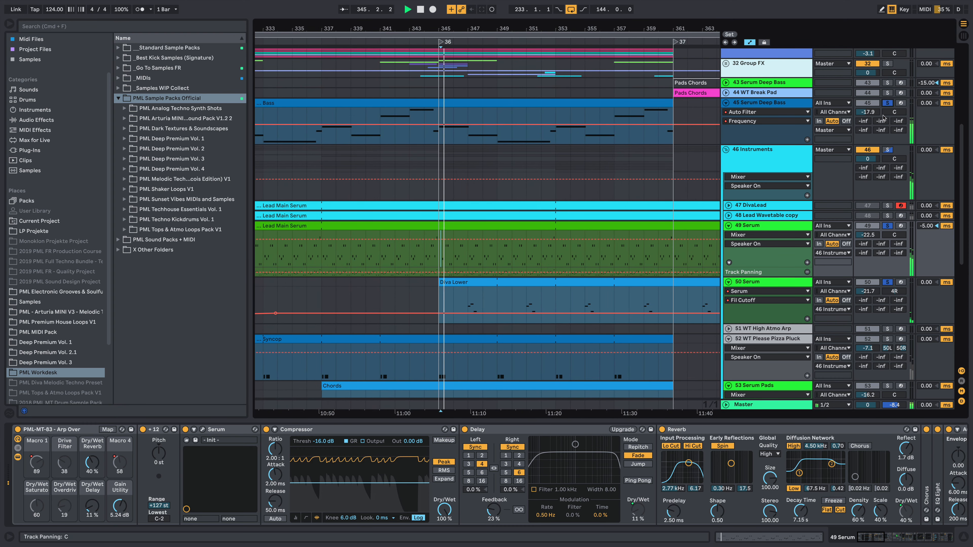
Add 53 Serum Pads and 52 WT Please Pizza Pluck to the soloed tracks during playback.
scroll(698, 309, down, 5)
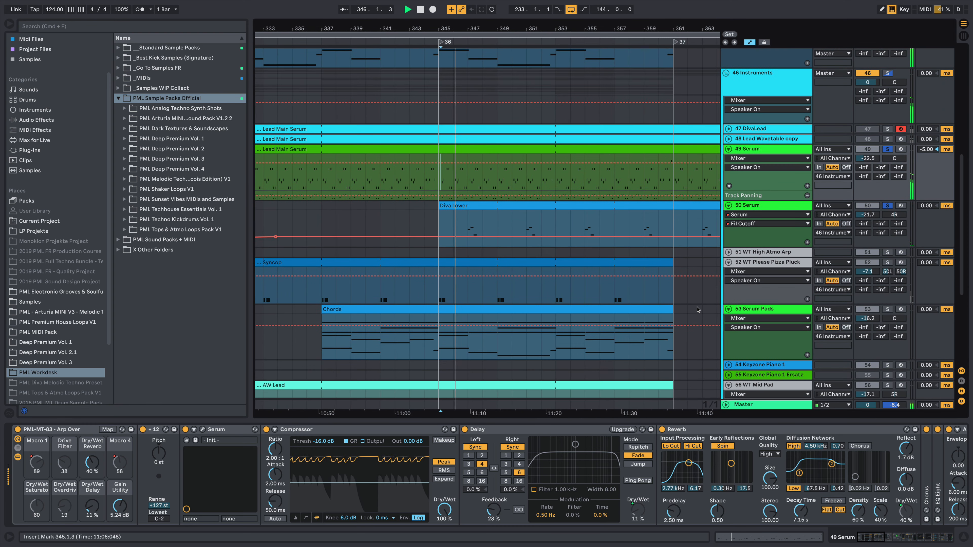
super+click(888, 309)
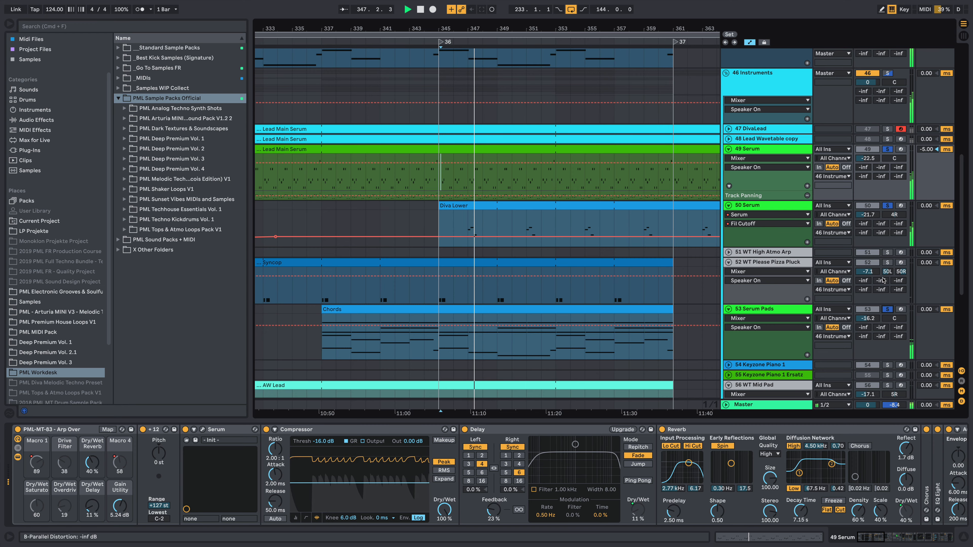
super+click(888, 263)
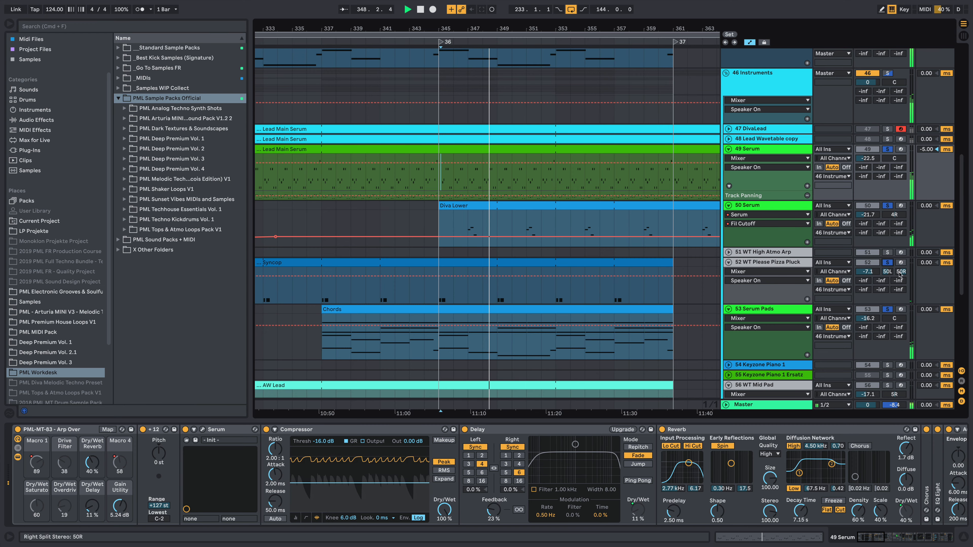
Add 56 WT Mid Pad and 57 Serum Mid Pad to the soloed layers while playback continues.
scroll(873, 279, down, 5)
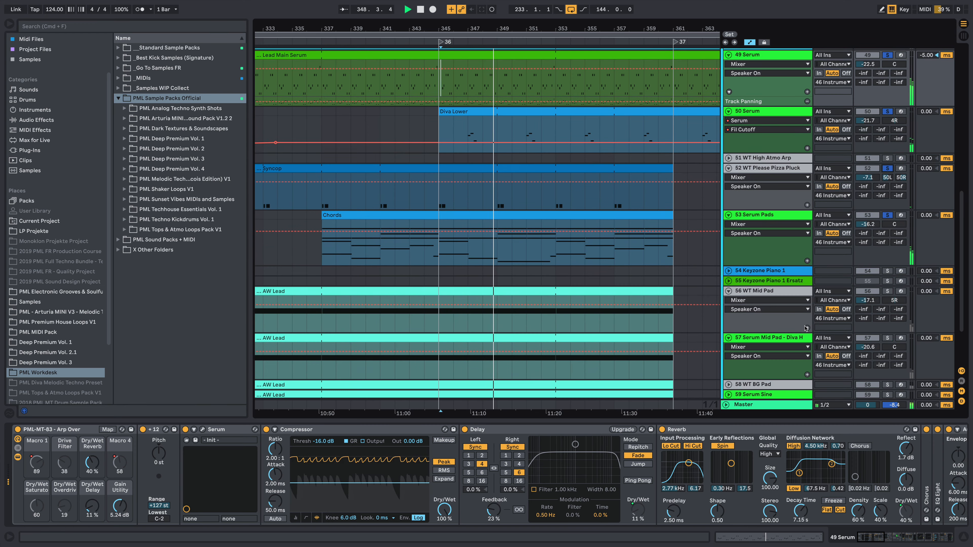
super+click(888, 291)
scroll(850, 306, down, 2)
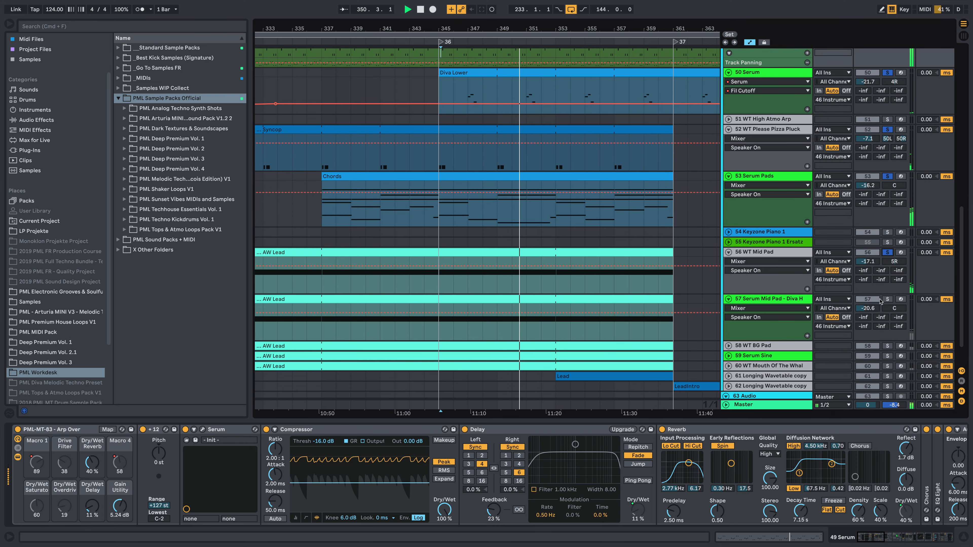
super+click(888, 300)
Add 59 Serum Sine and 60 WT Mouth Of The Whal to the soloed layers, and unfold both tracks.
scroll(893, 318, down, 2)
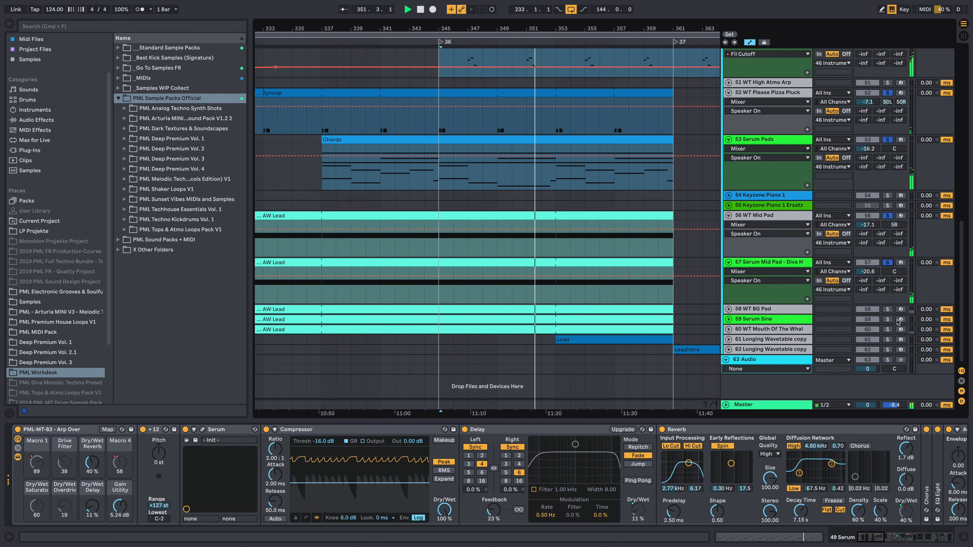
super+click(887, 320)
click(728, 320)
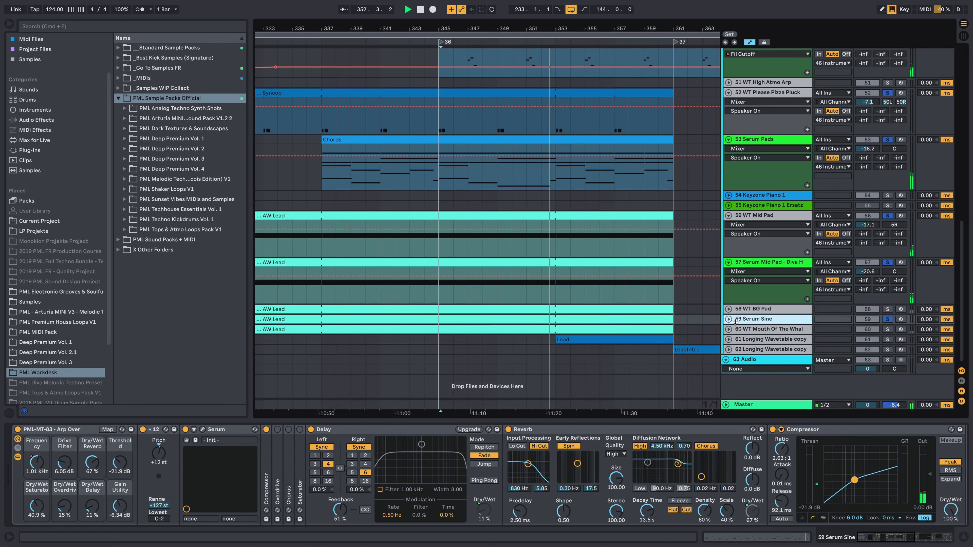
click(732, 319)
scroll(732, 320, down, 2)
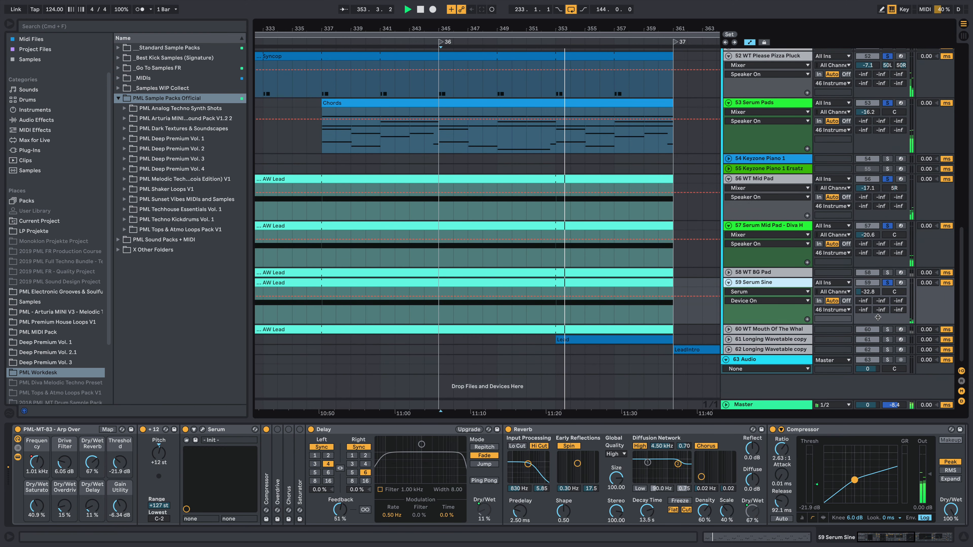
super+click(887, 330)
click(728, 330)
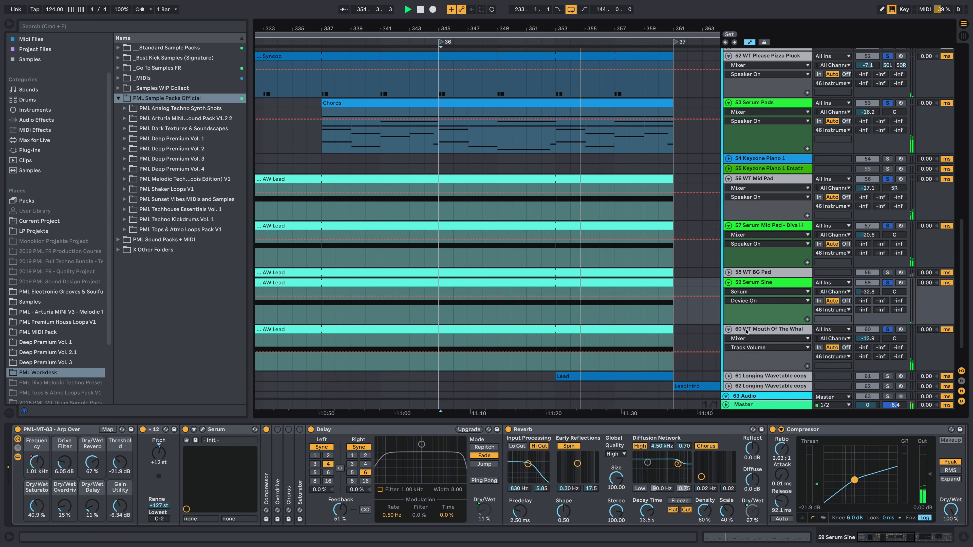
Solo only the 5 PML - Kick - Anj BB track, unfold it, and briefly audition the kick from bar 345.
scroll(716, 341, down, 2)
scroll(709, 348, up, 15)
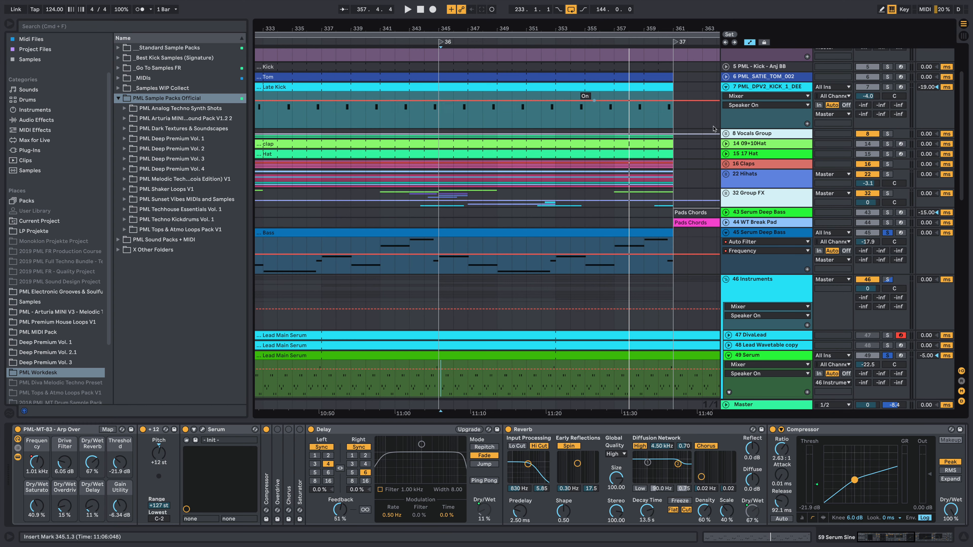
scroll(819, 275, up, 3)
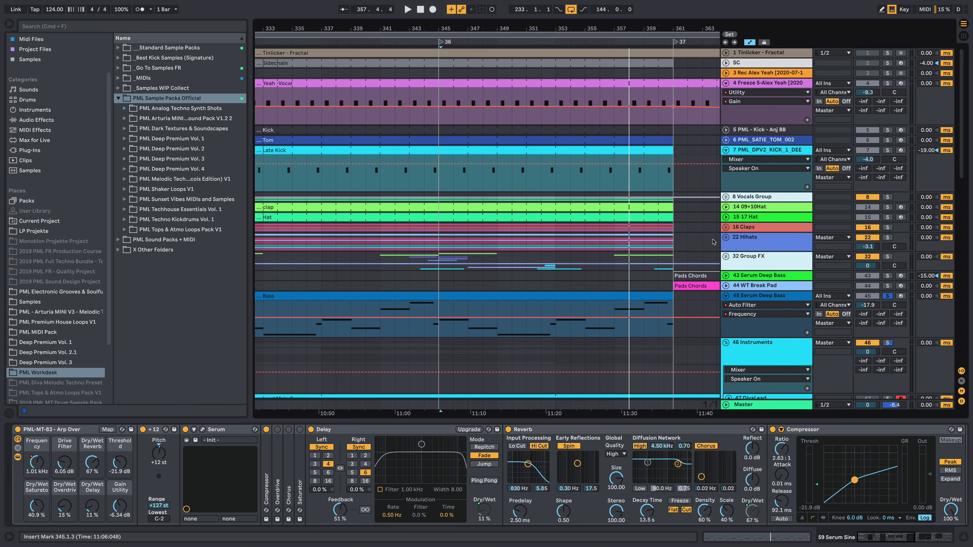
scroll(542, 267, down, 3)
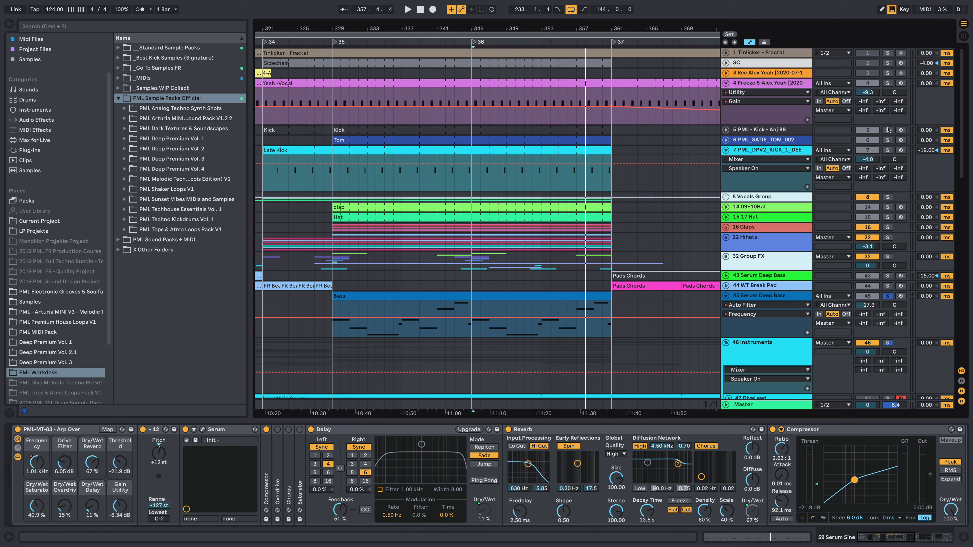
click(751, 133)
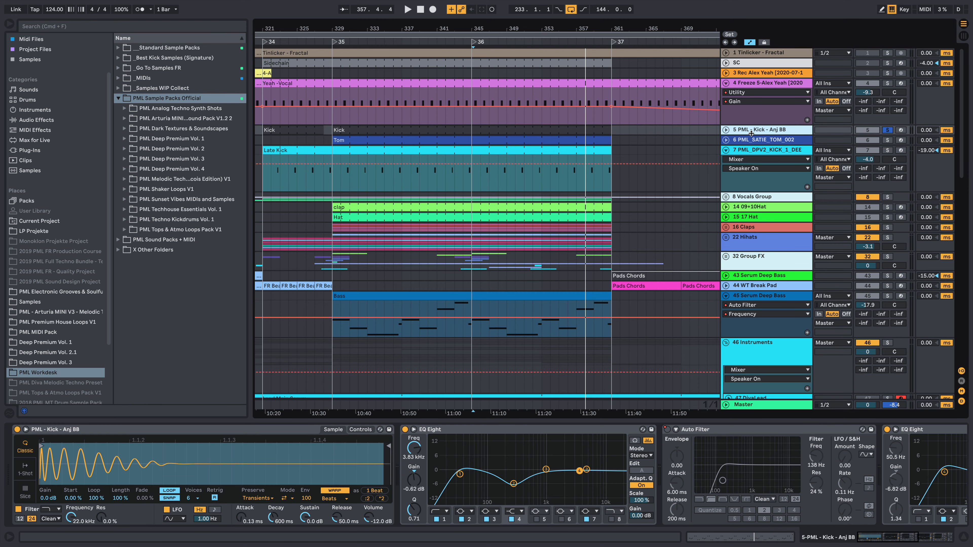
click(726, 131)
key(space)
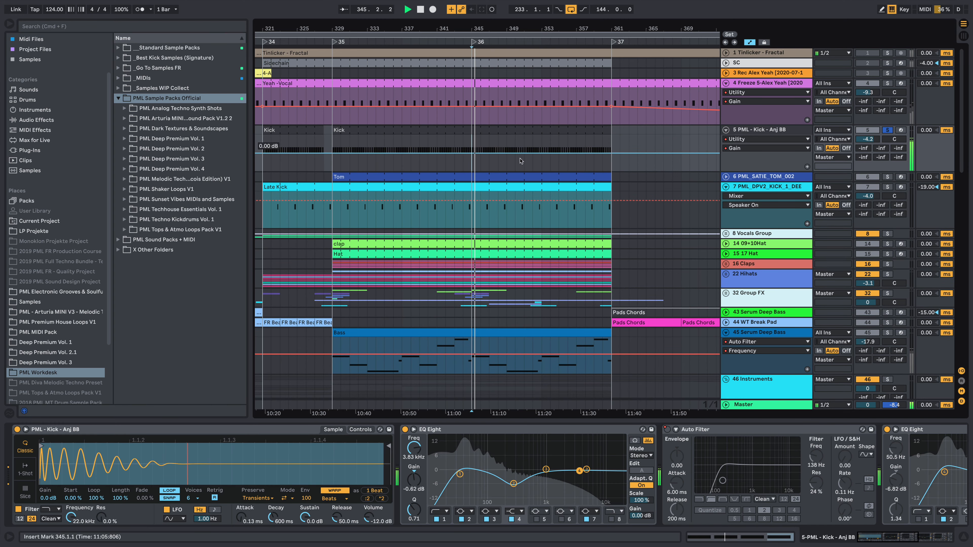
key(space)
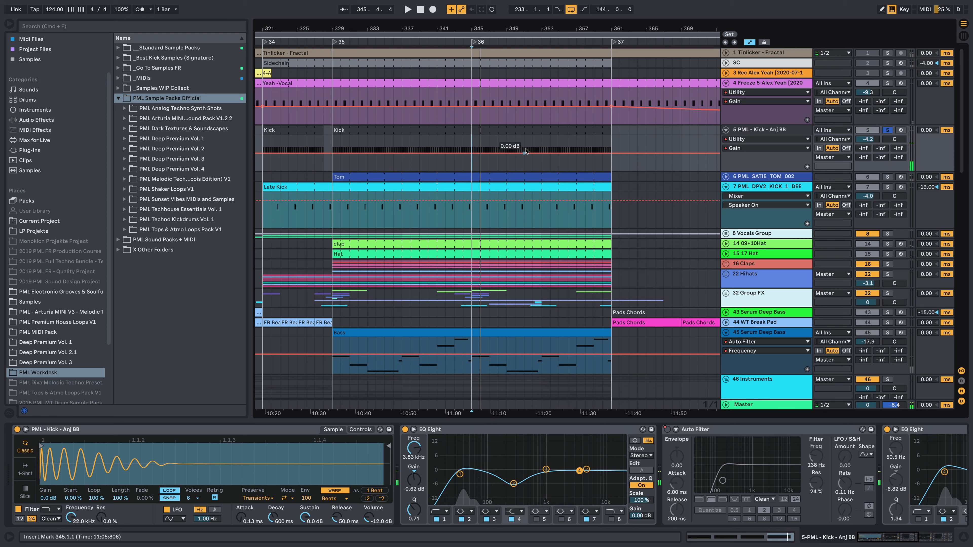
click(526, 150)
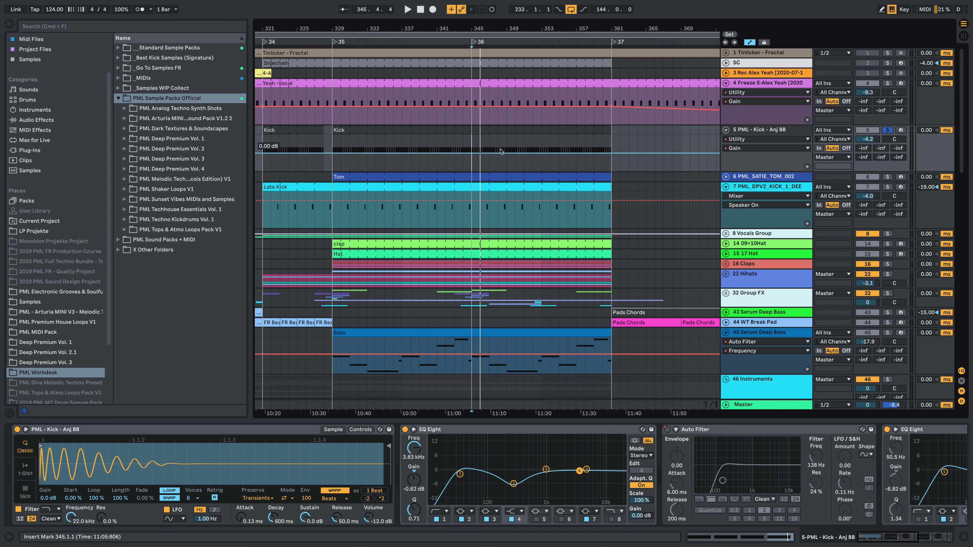
Expand the _Samples WIP Collect folder down through Böhmer Pack V1 and Loops to the Hat Loops files.
click(119, 88)
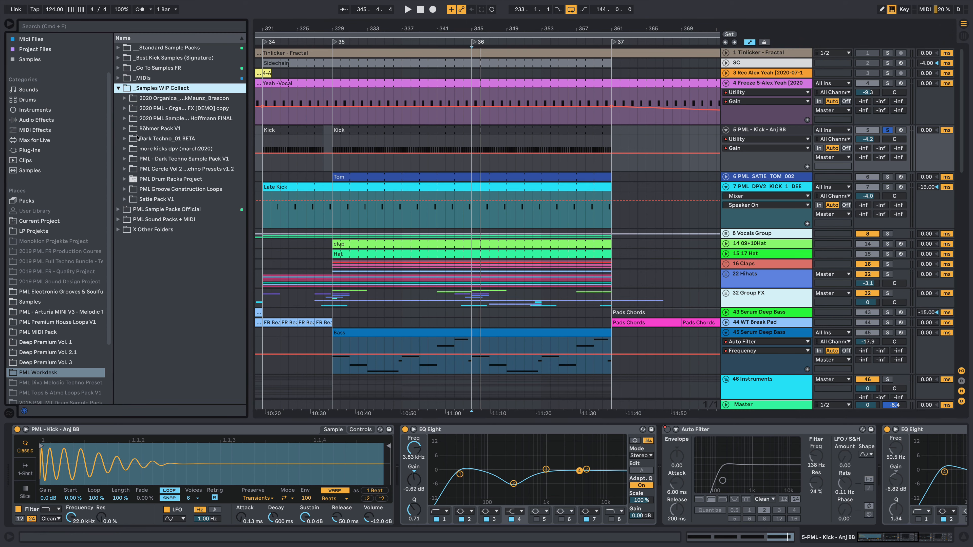
click(124, 129)
click(131, 139)
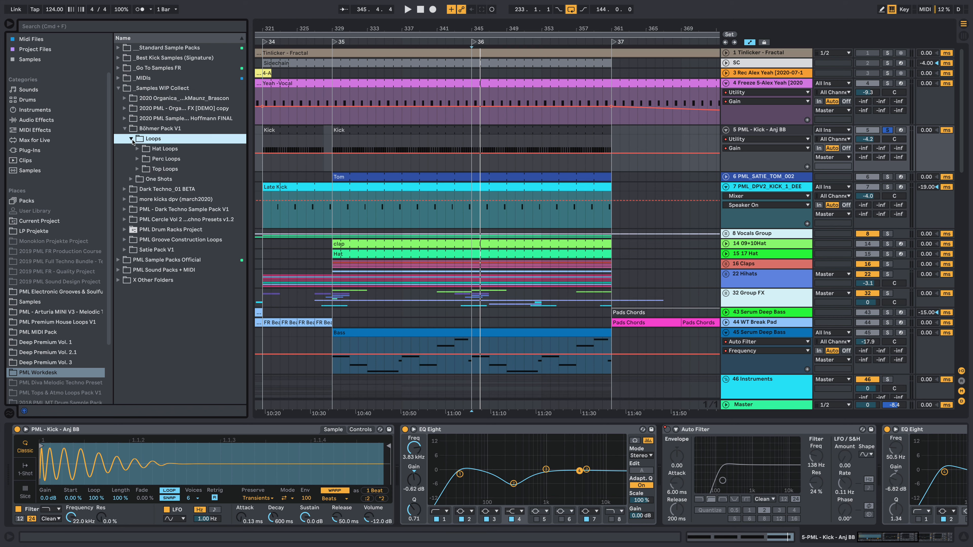
click(137, 149)
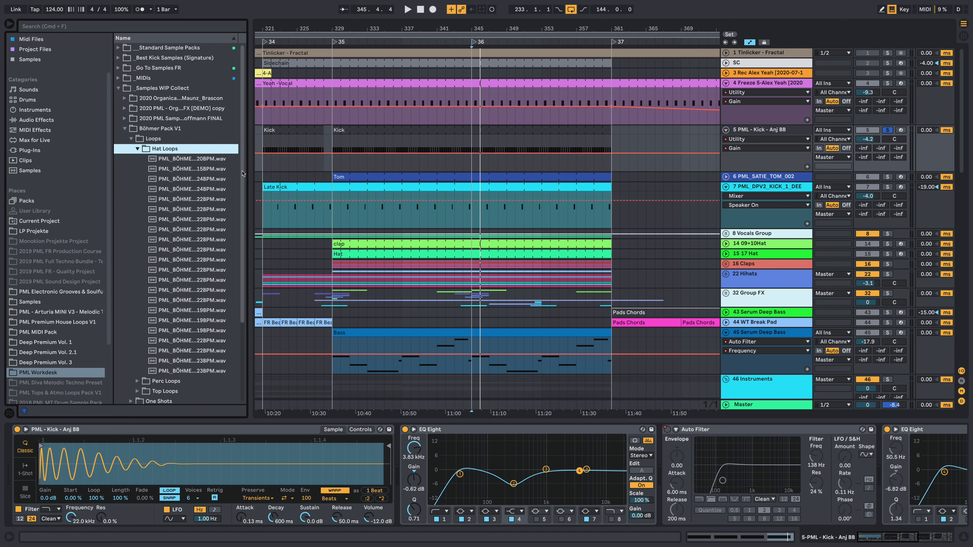
Widen the browser to show full file names, preview PML_BÖHMER_HATLOOP_002_115BPM.wav, and collapse the Hat Loops folder.
drag(249, 171, 255, 173)
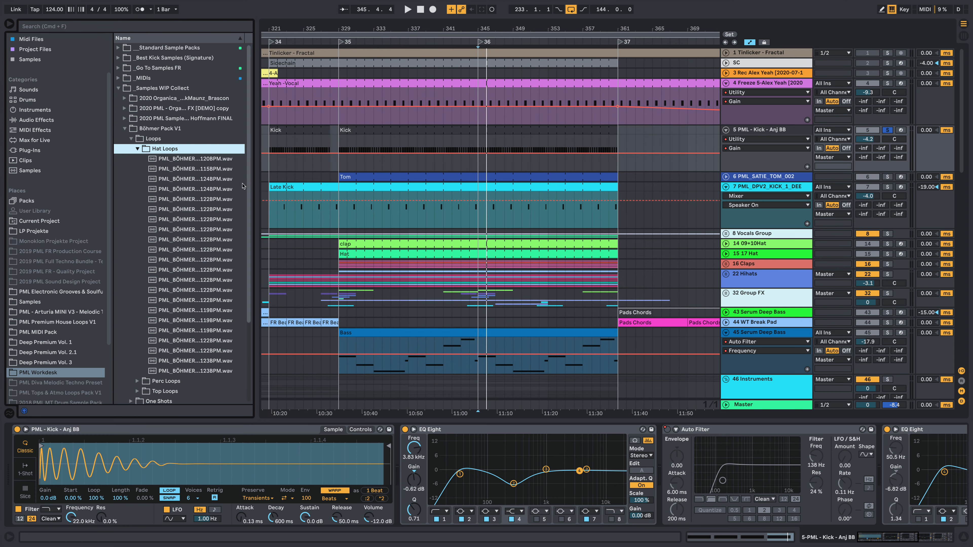
click(218, 170)
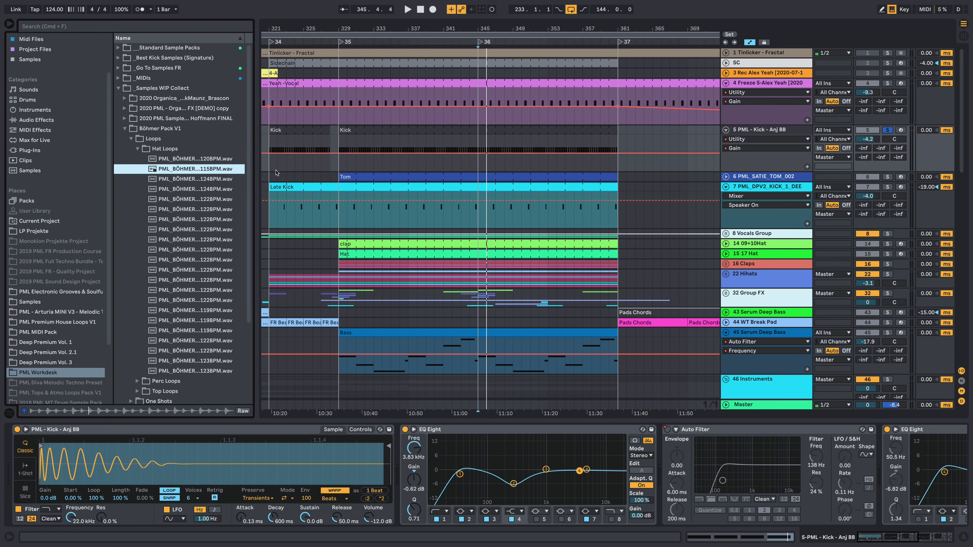
drag(256, 169, 304, 167)
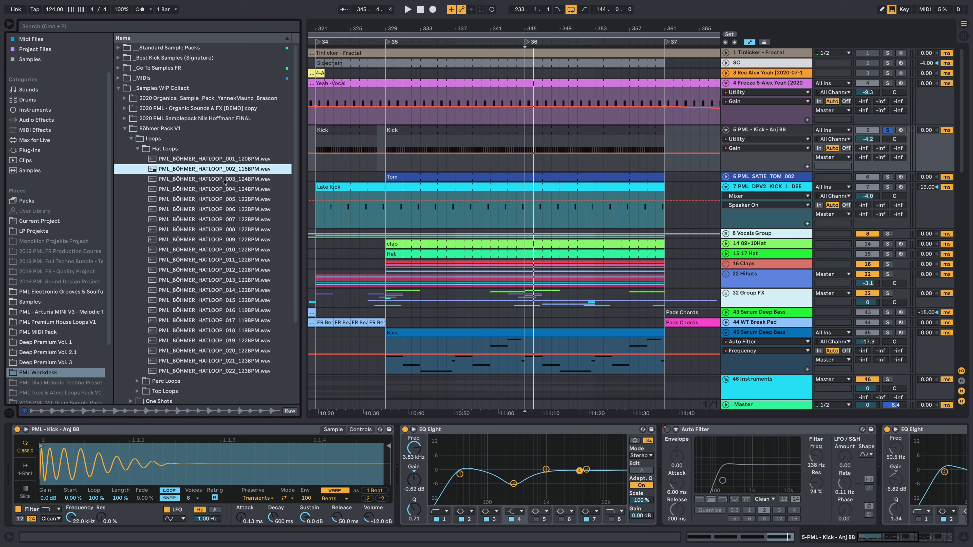
click(138, 149)
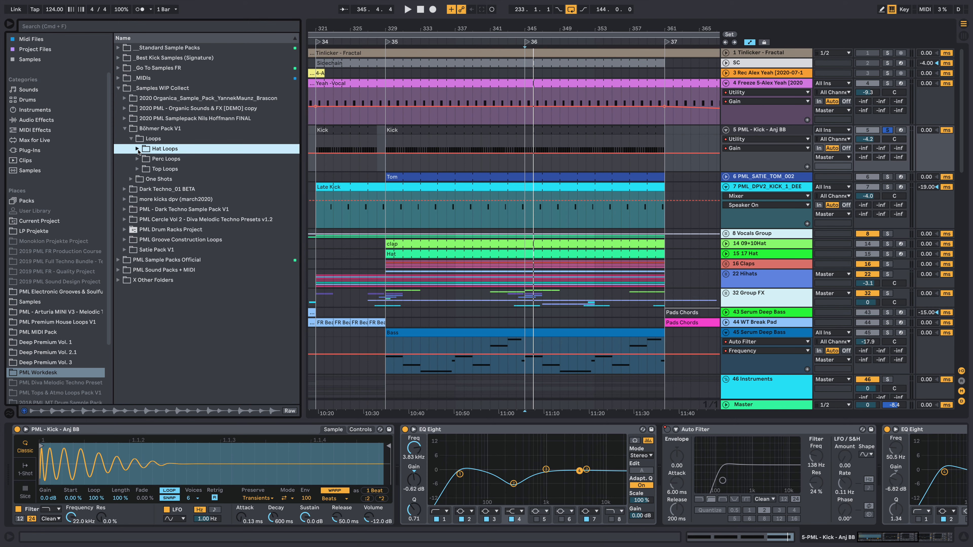
Preview Böhmer perc loops 005, 011 and 009 from the Perc Loops folder, and collapse the folder.
click(138, 160)
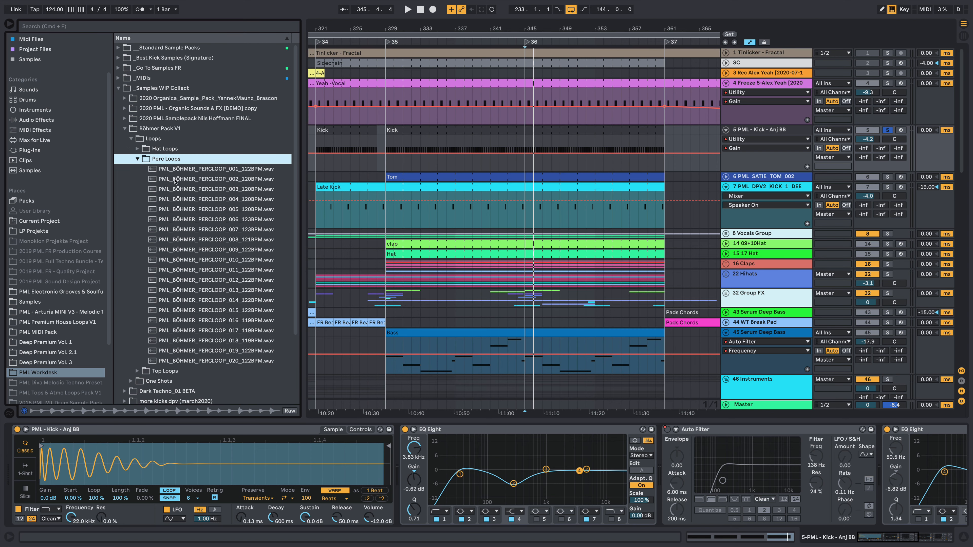
click(236, 214)
click(236, 213)
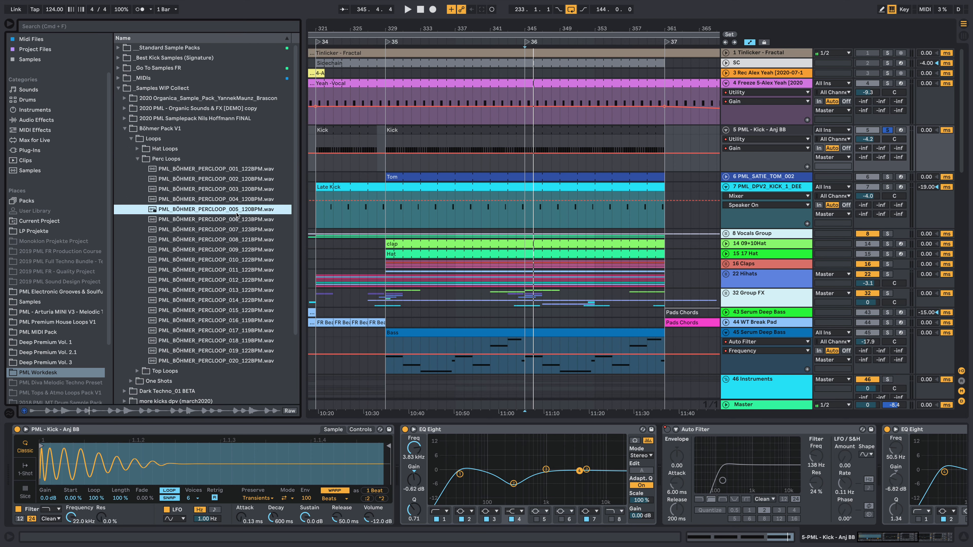
click(236, 270)
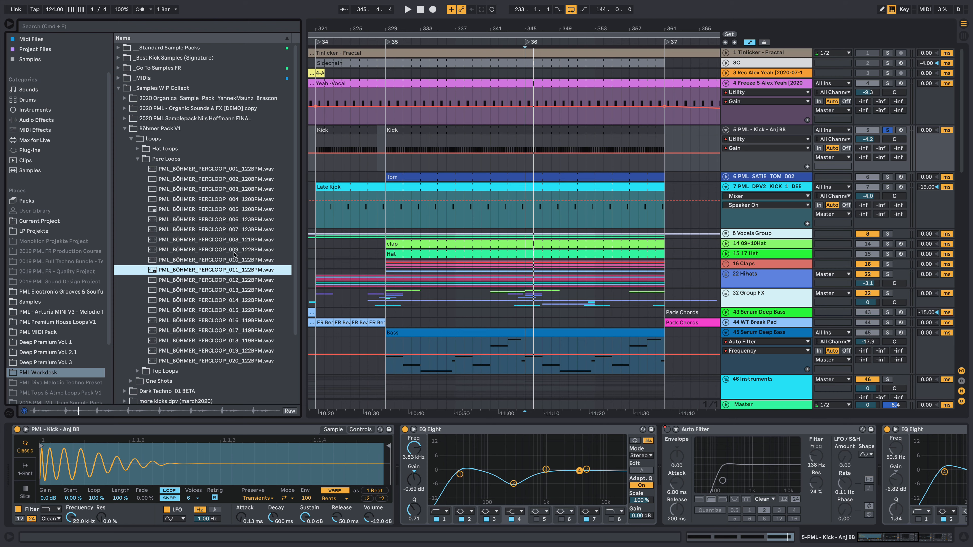
click(234, 251)
click(137, 159)
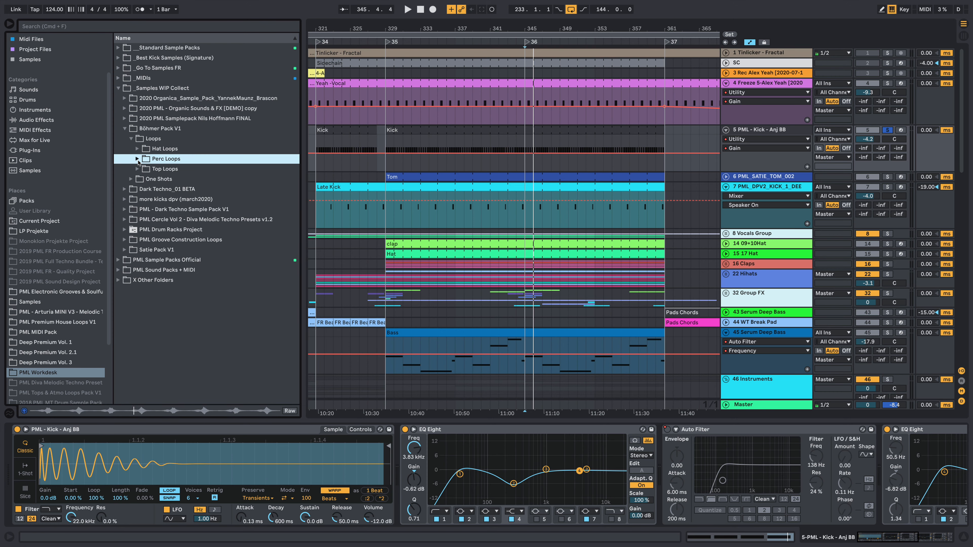
Preview Böhmer top loops 007, 005 and 010 from the Top Loops folder, and collapse the folder.
click(137, 169)
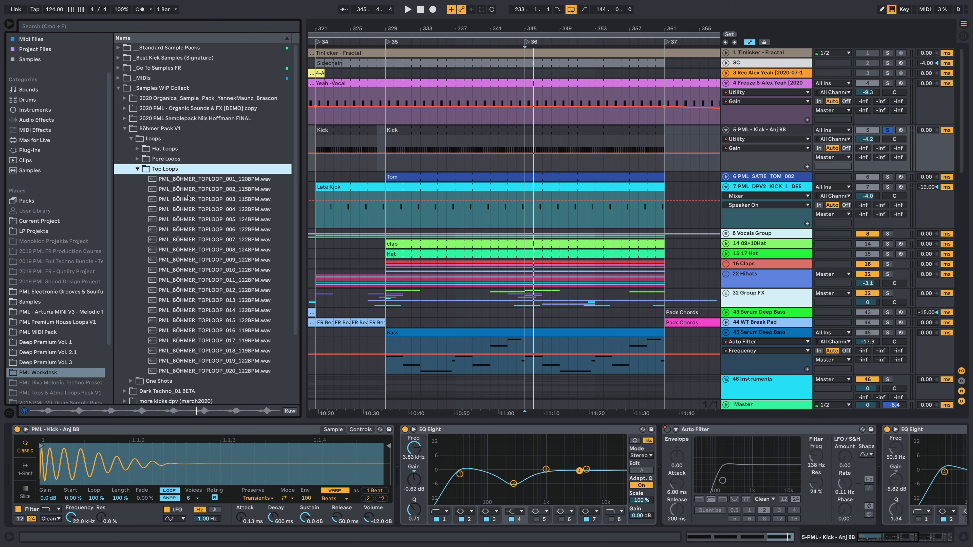
click(224, 241)
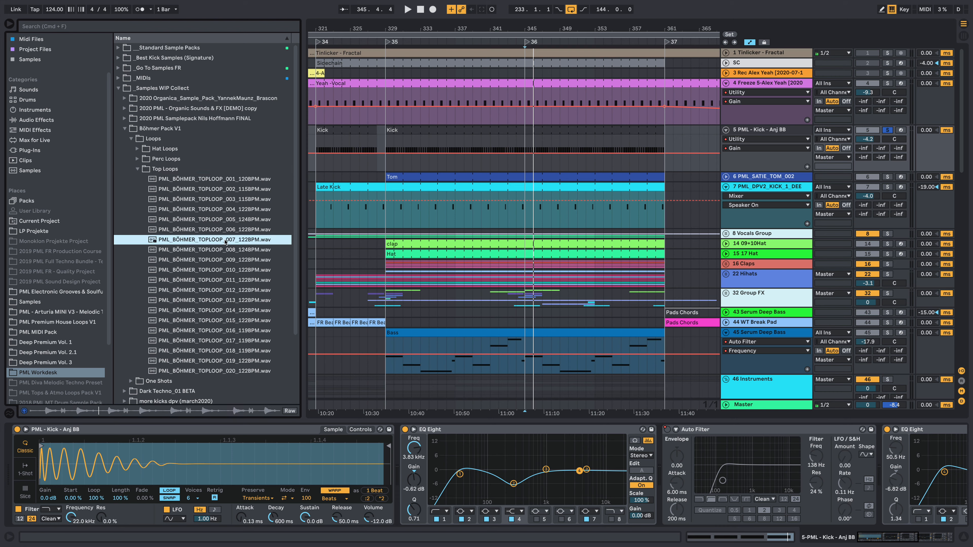
click(217, 221)
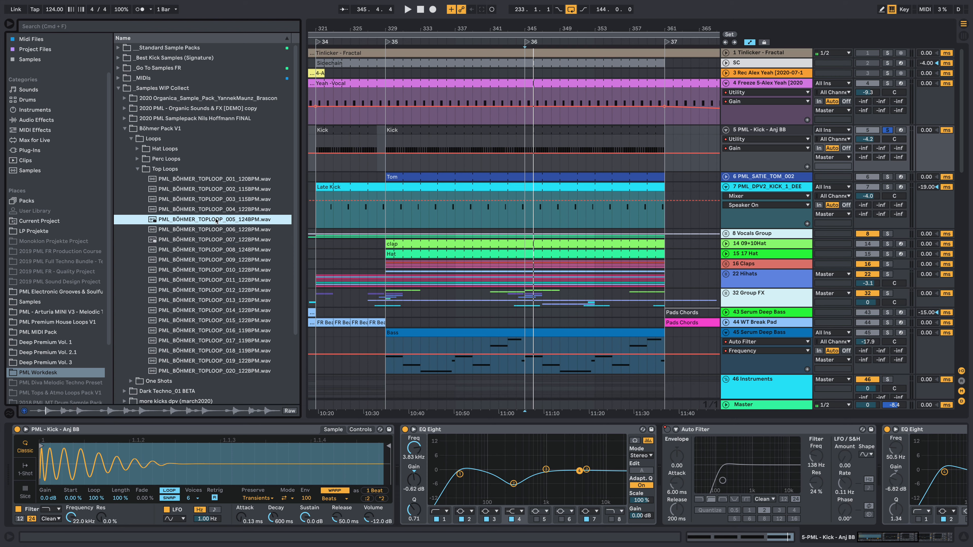
click(226, 270)
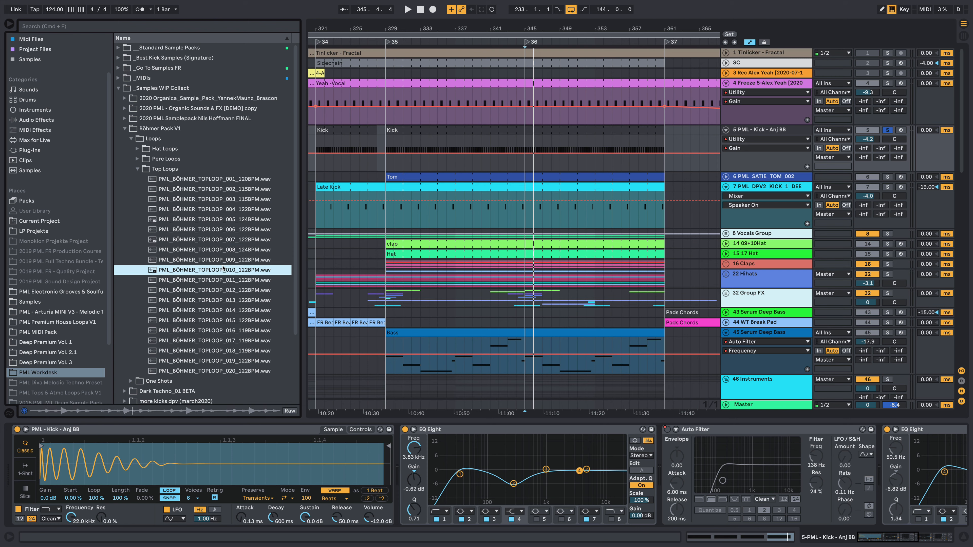
click(138, 169)
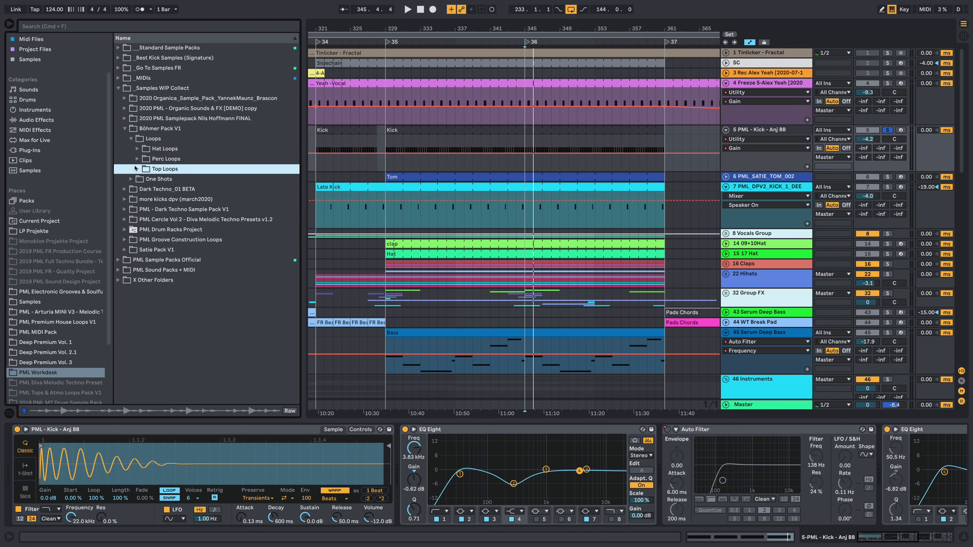
Collapse Loops, expand the One Shots folder of Böhmer Pack V1, and narrow the browser to enlarge the arrangement.
click(133, 180)
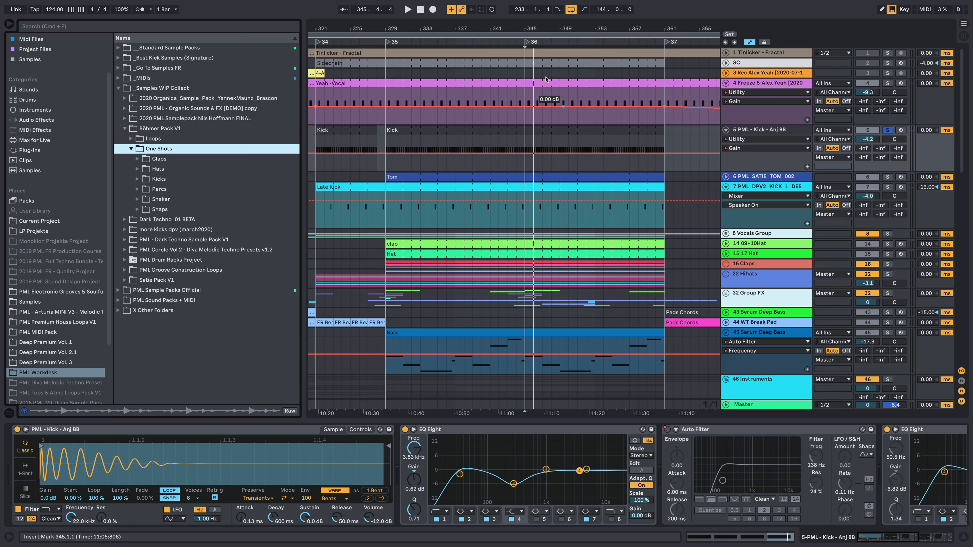
drag(294, 147, 278, 147)
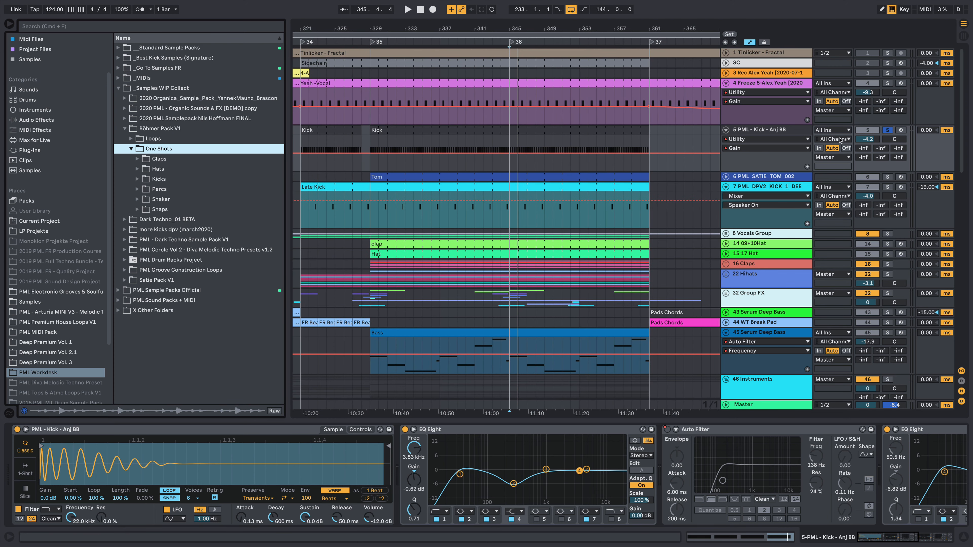
drag(546, 31, 540, 25)
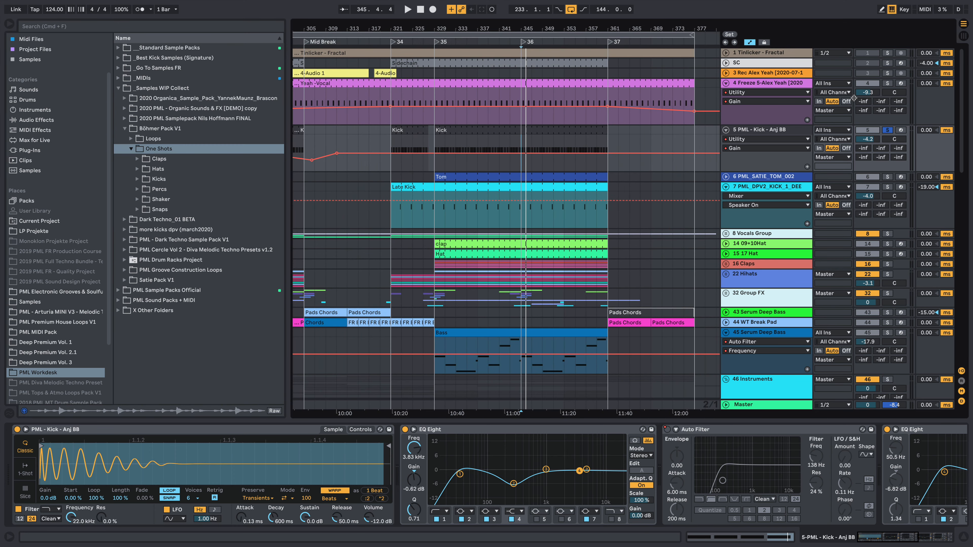
Unfold the 8 Vocals Group, solo the Yeah -Vocal track (track 4), and audition it from bar 321.
click(726, 233)
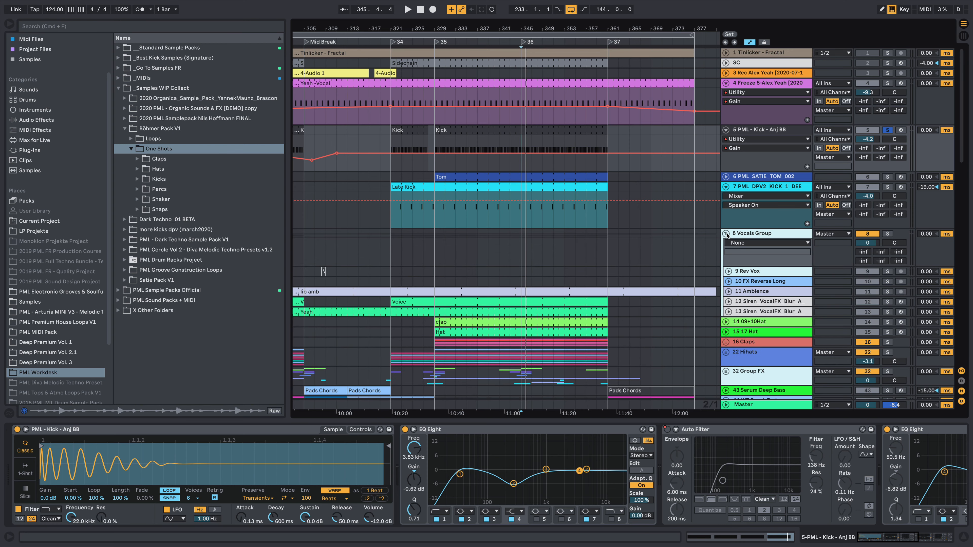
click(888, 84)
click(405, 44)
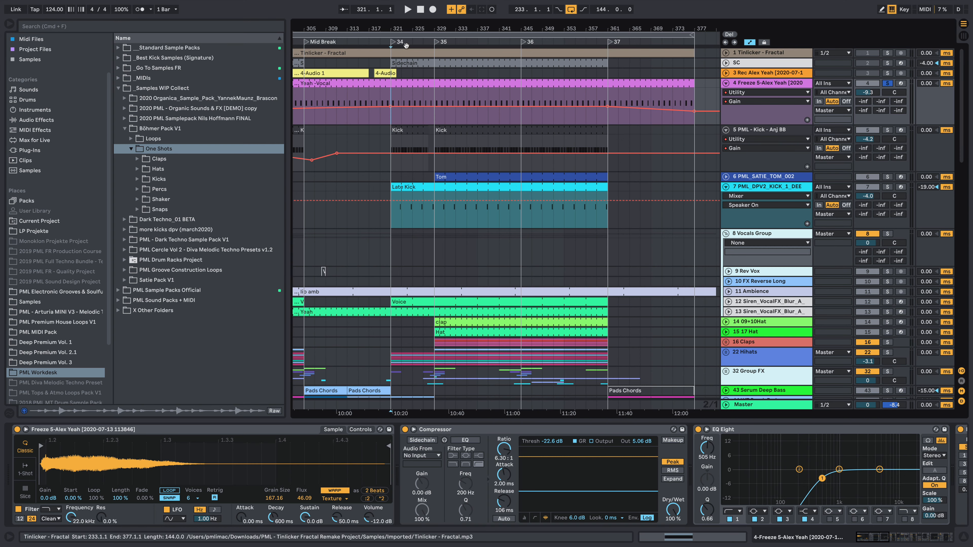
drag(392, 29, 379, 98)
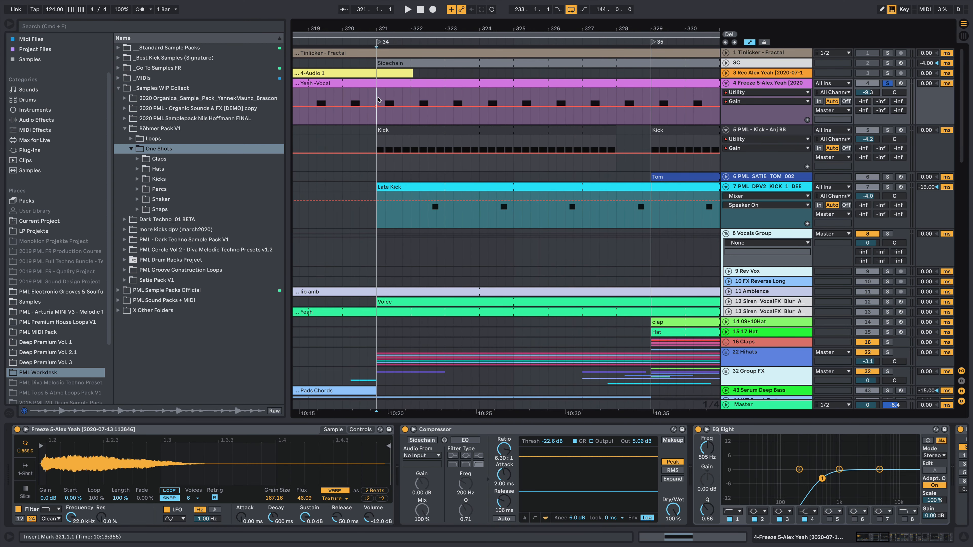
key(space)
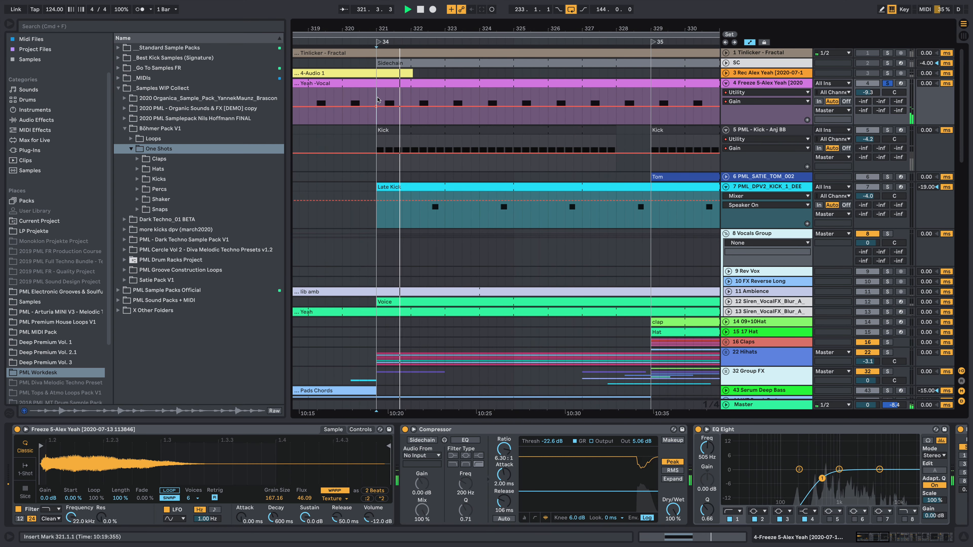
key(space)
Replay the Yeah -Vocal track from bar 321, and unsolo it to hear it within the full mix.
click(775, 83)
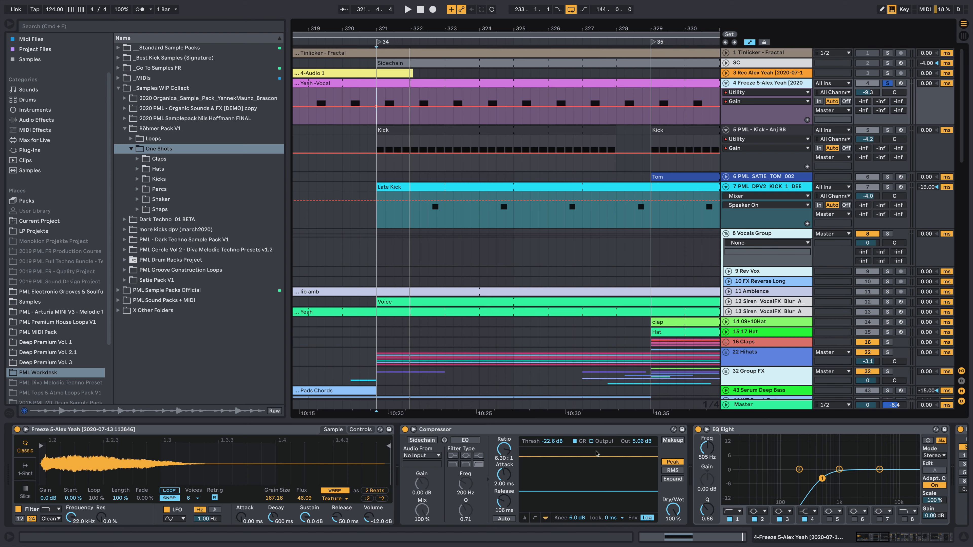
key(space)
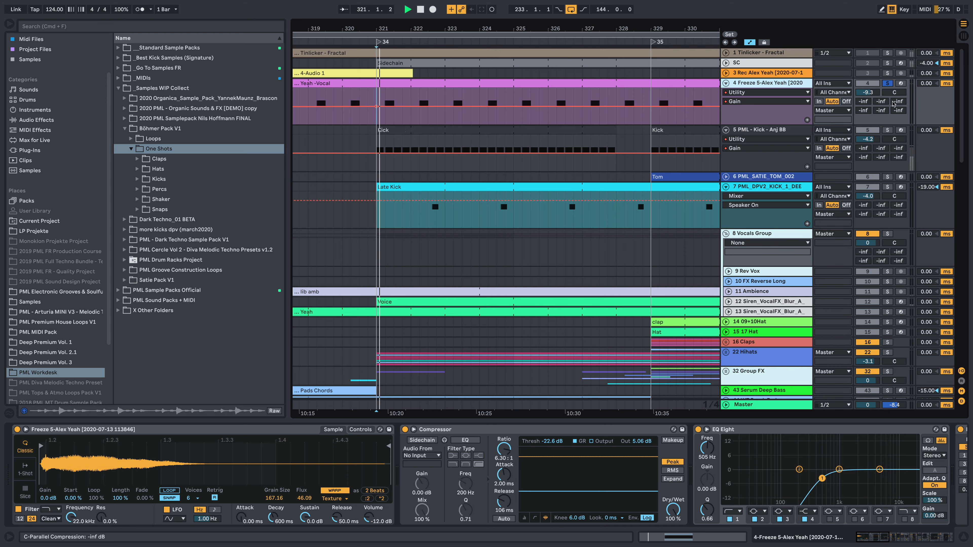
click(888, 84)
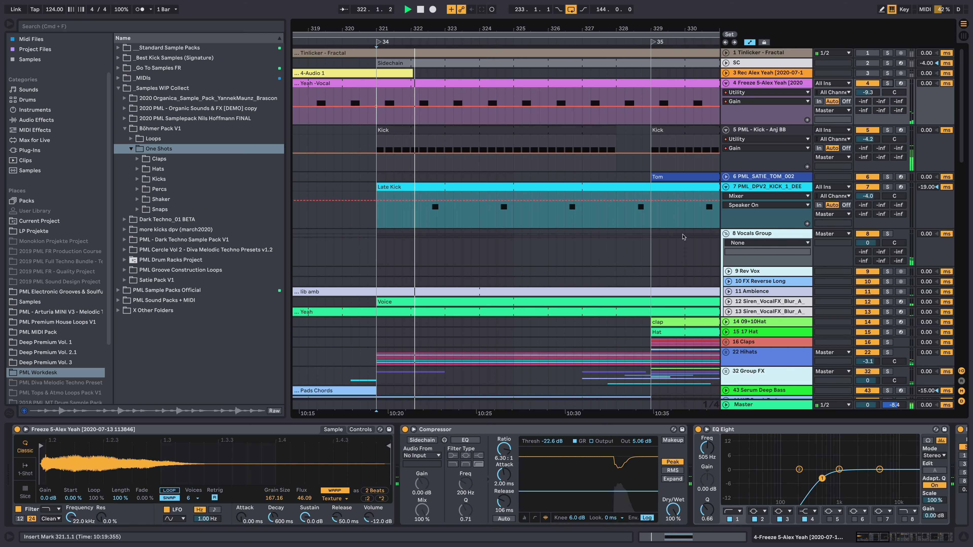
Unfold vocal tracks 12 and 13 (Siren_VocalFX_Blur_A_) and 11 Ambience to show their clips and automation.
drag(441, 29, 441, 14)
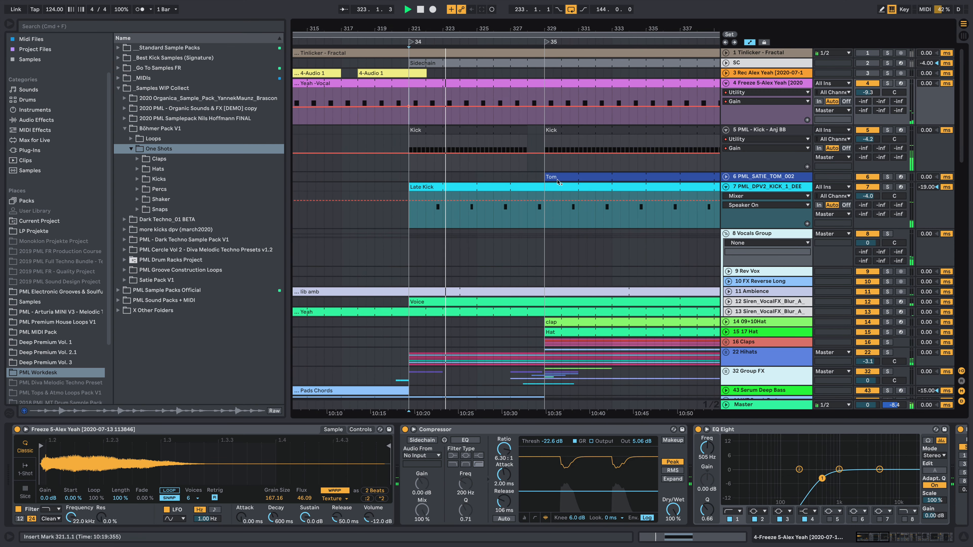
click(729, 301)
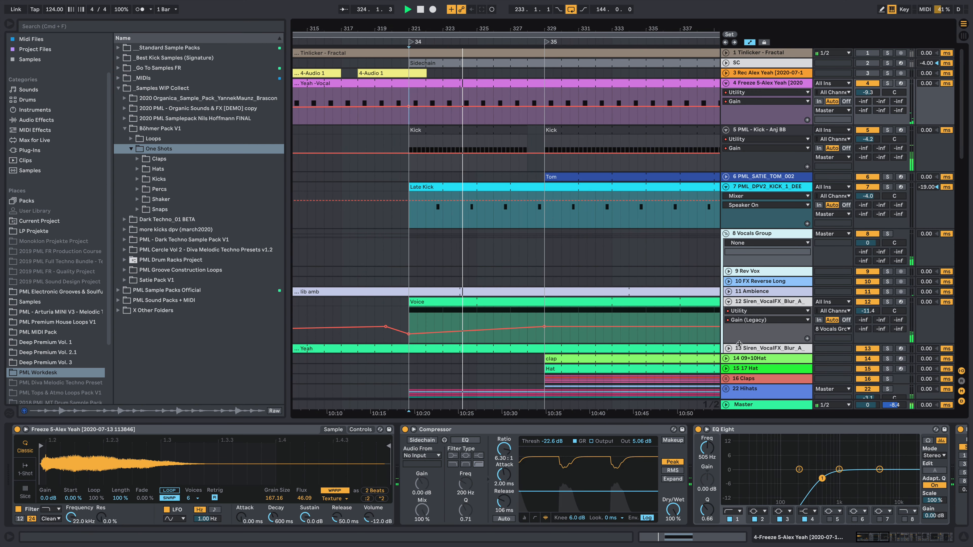
click(729, 348)
click(728, 292)
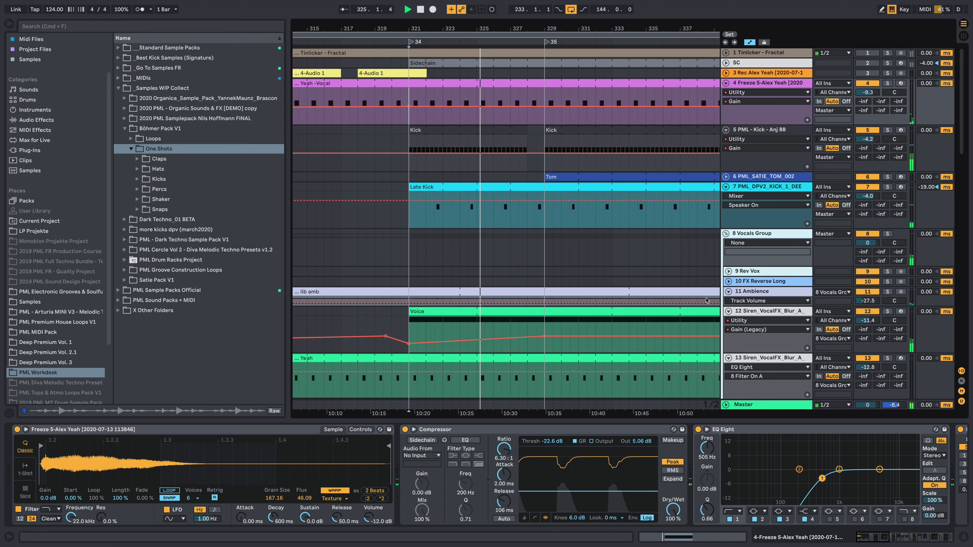
Solo track 12 Siren_VocalFX_Blur_A_ and audition its Voice clip from bar 321.
scroll(707, 303, down, 3)
drag(436, 28, 436, 4)
scroll(561, 273, down, 3)
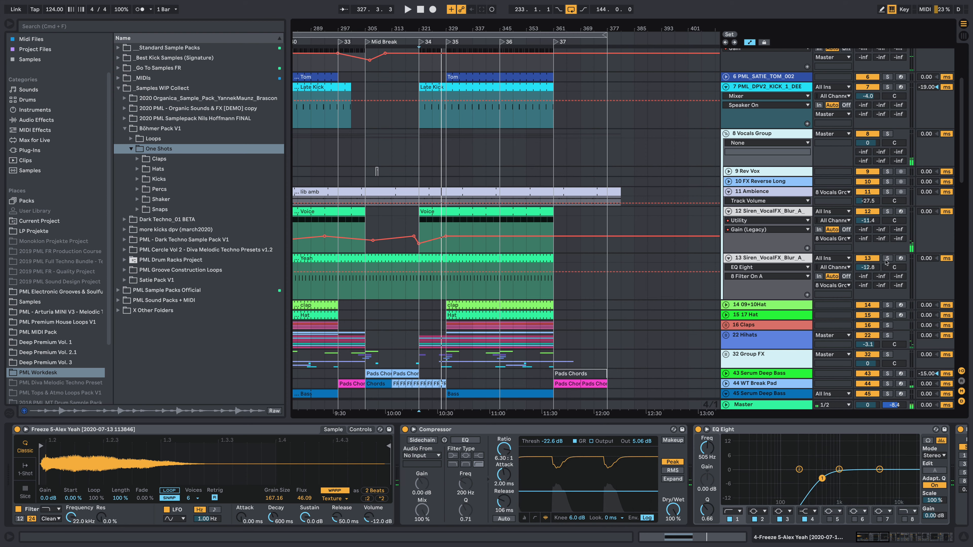
click(887, 211)
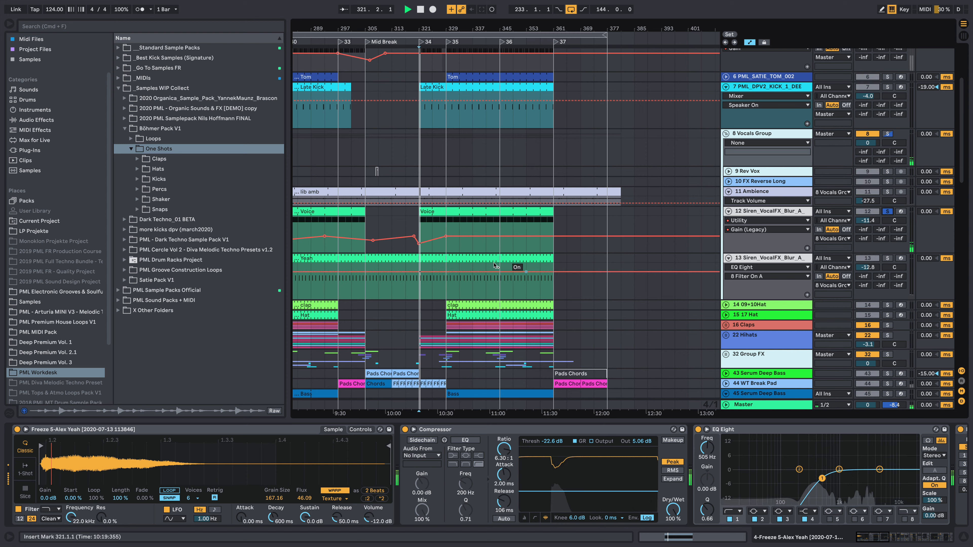
key(space)
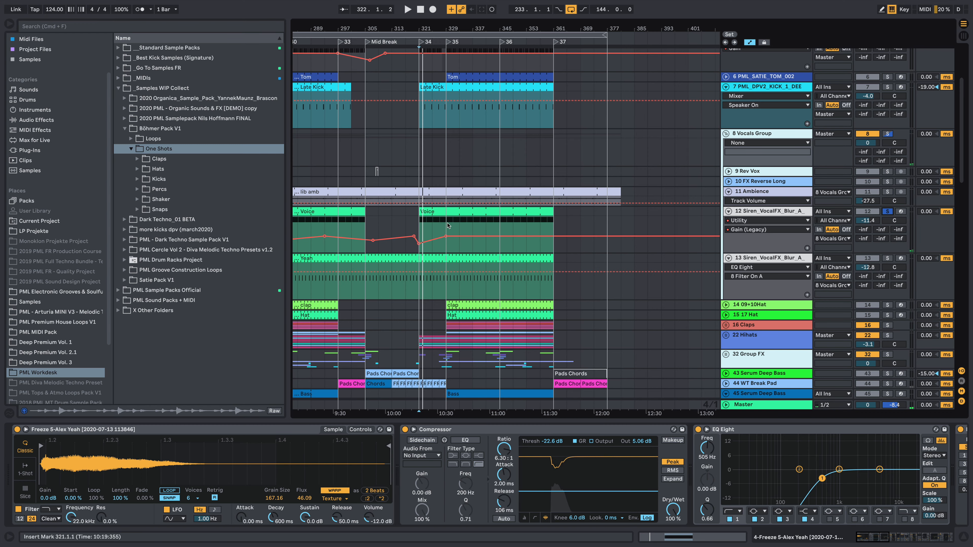
Examine the MIDI notes of the Voice clip at bar 321 on track 12, and return to the track's device chain.
double_click(449, 226)
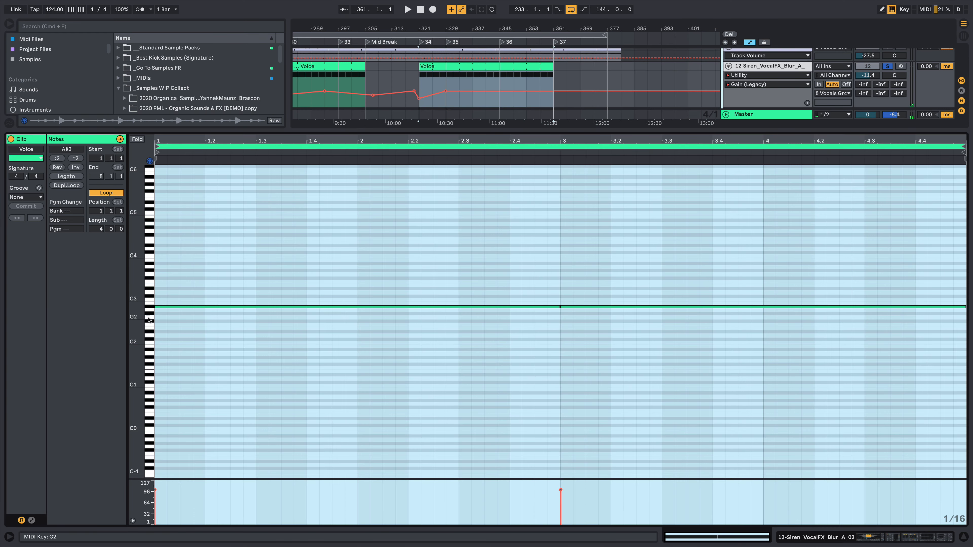
drag(137, 315, 198, 306)
drag(434, 139, 433, 128)
drag(139, 337, 188, 339)
drag(429, 230, 413, 468)
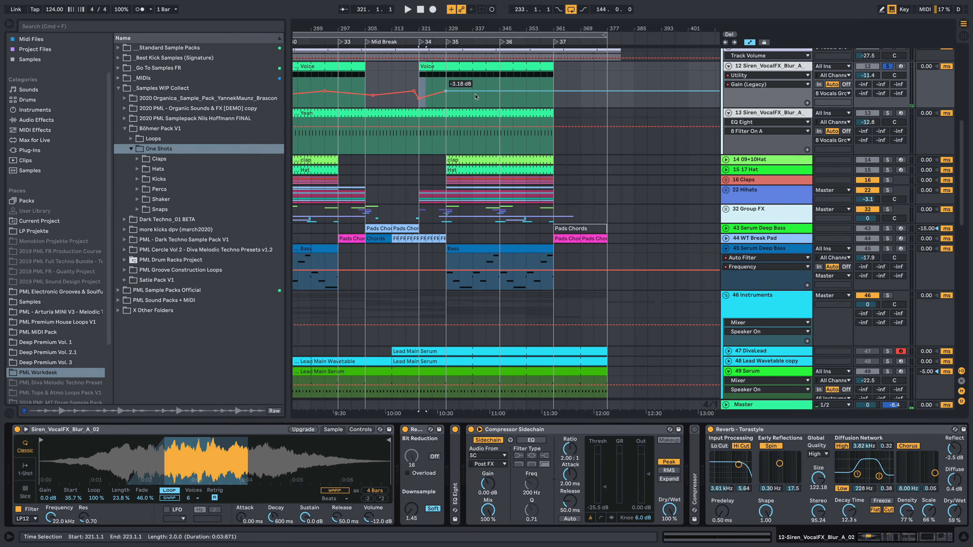
Solo only track 13 Siren_VocalFX_Blur_A_ and audition its Yeah clip from bar 337.
scroll(467, 100, up, 2)
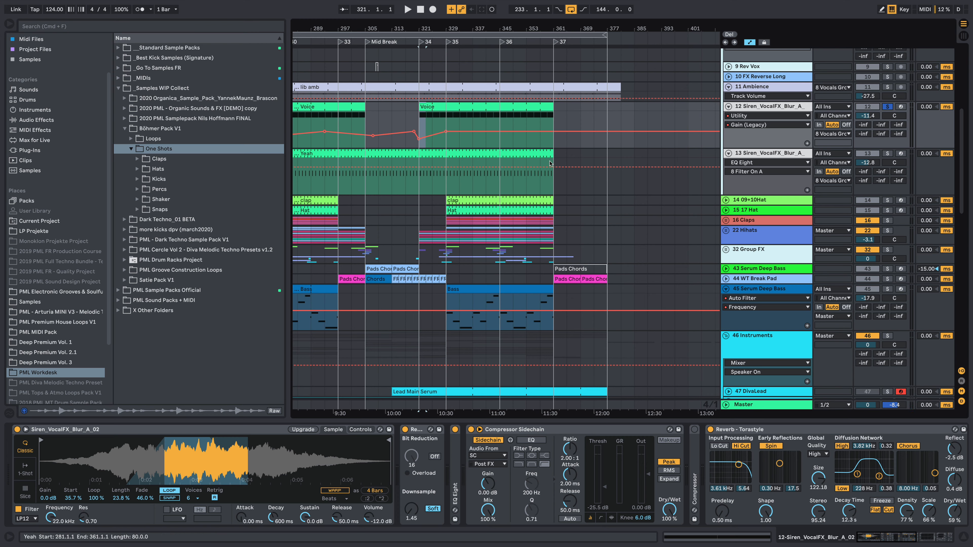
click(887, 154)
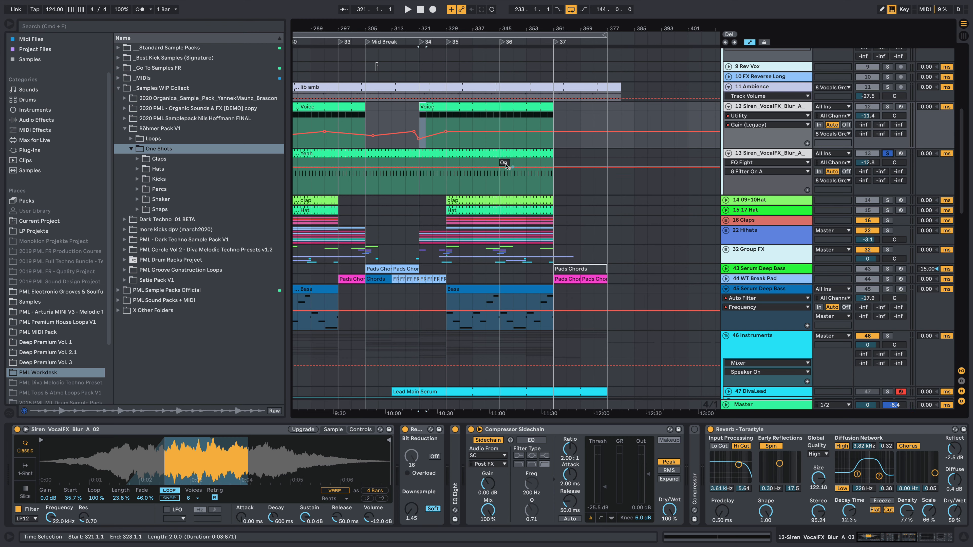
click(474, 163)
key(space)
key(space)
Add the Yeah -Vocal track (track 4) to the solo and audition it together with track 13 from bar 337.
scroll(686, 208, up, 8)
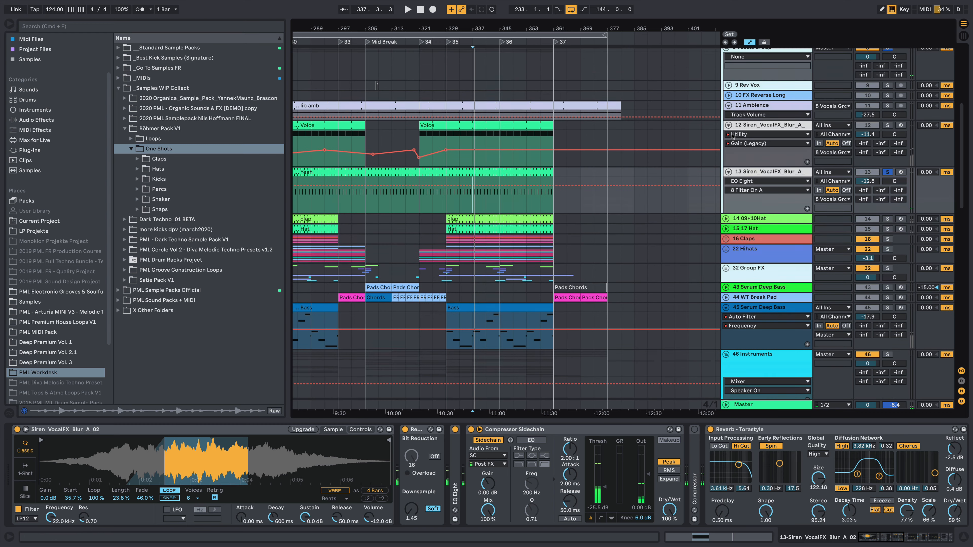
scroll(823, 72, up, 2)
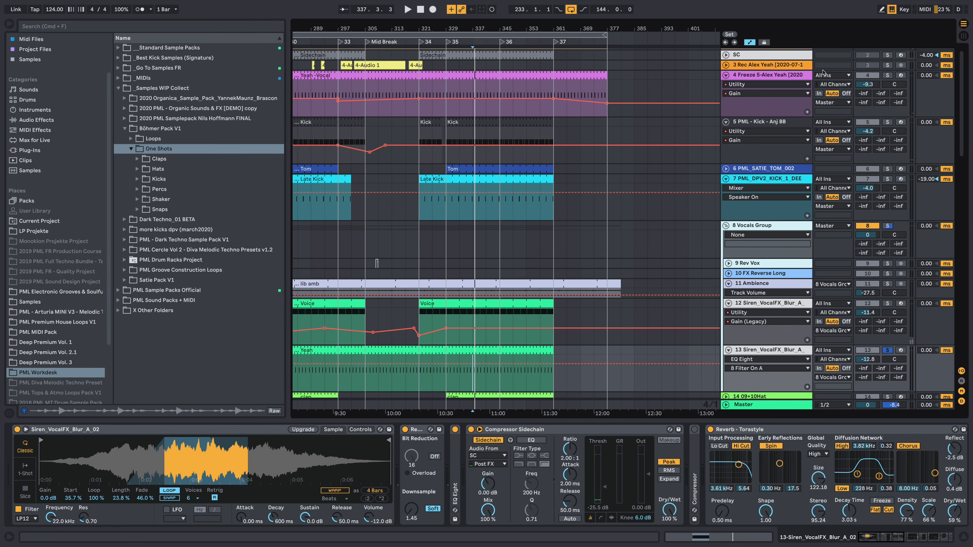
click(888, 76)
key(space)
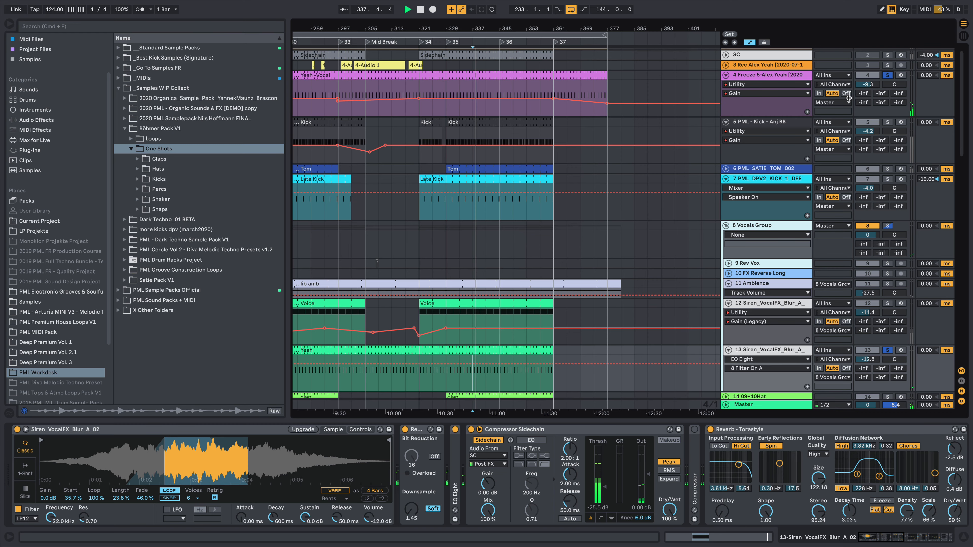
key(space)
Clear the solos and play the full mix from bar 337 while looking over the vocal, drum and bass tracks.
key(space)
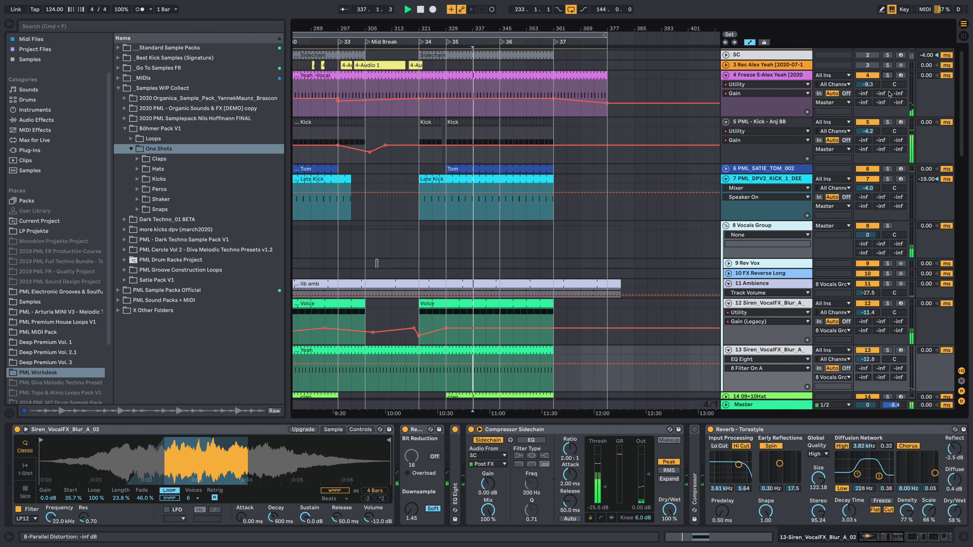
scroll(659, 308, down, 8)
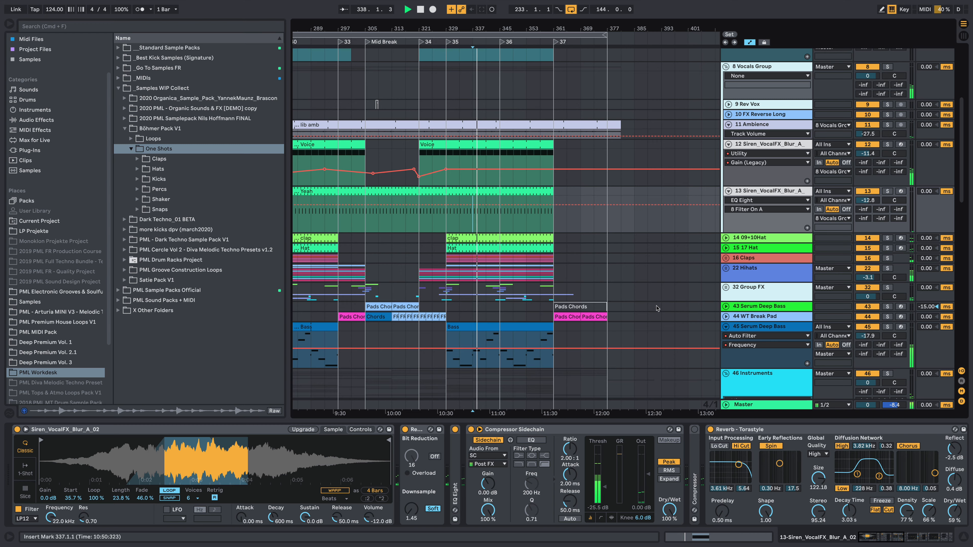
scroll(652, 309, up, 1)
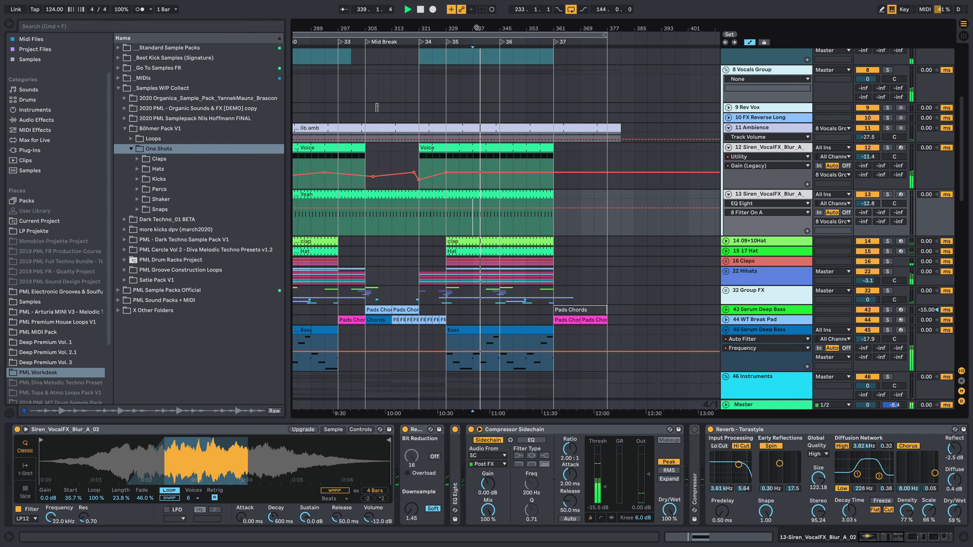
Stop playback and look over the drum and vocal tracks up to the first track of the arrangement.
drag(424, 30, 560, 18)
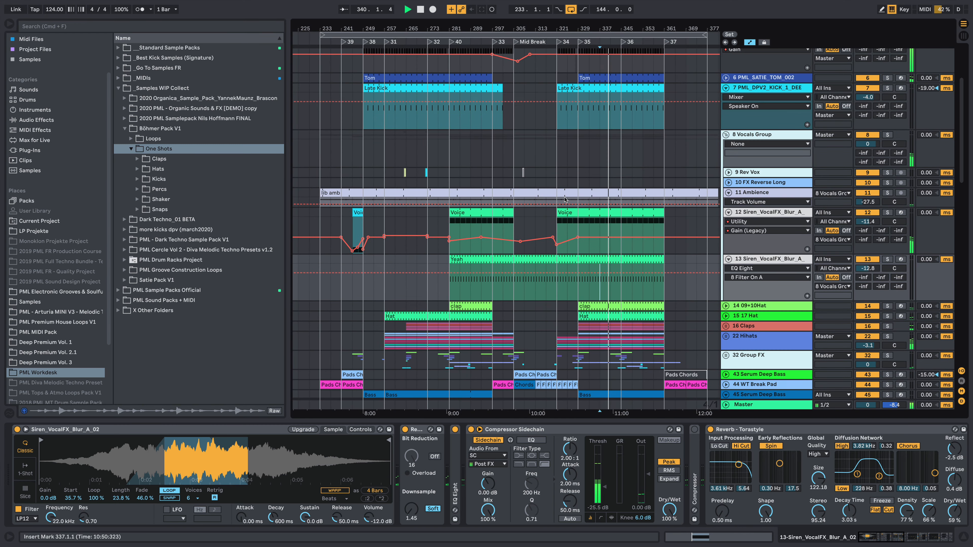
scroll(565, 200, up, 3)
key(space)
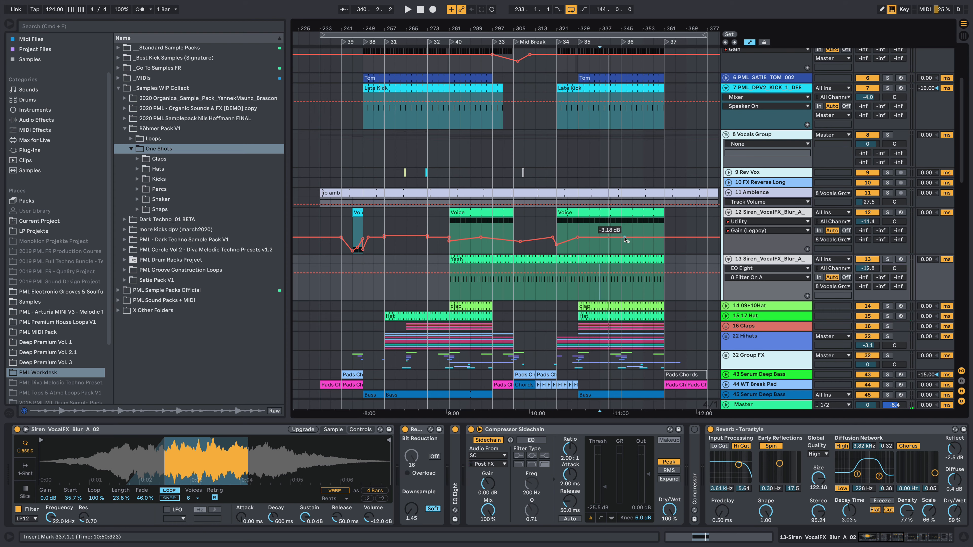
scroll(556, 235, up, 4)
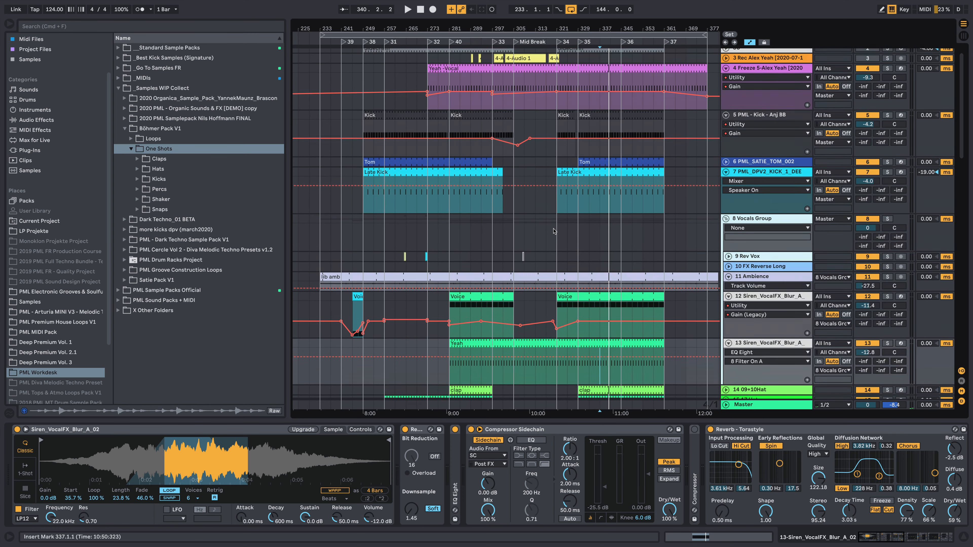
scroll(555, 231, up, 1)
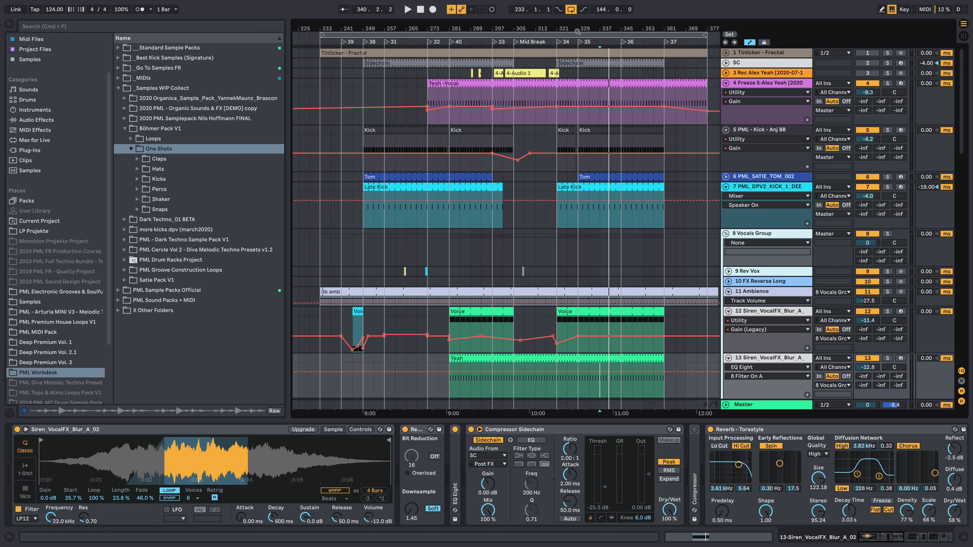
Play the full mix from bar 321 and hide the device view to enlarge the arrangement.
drag(580, 28, 580, 37)
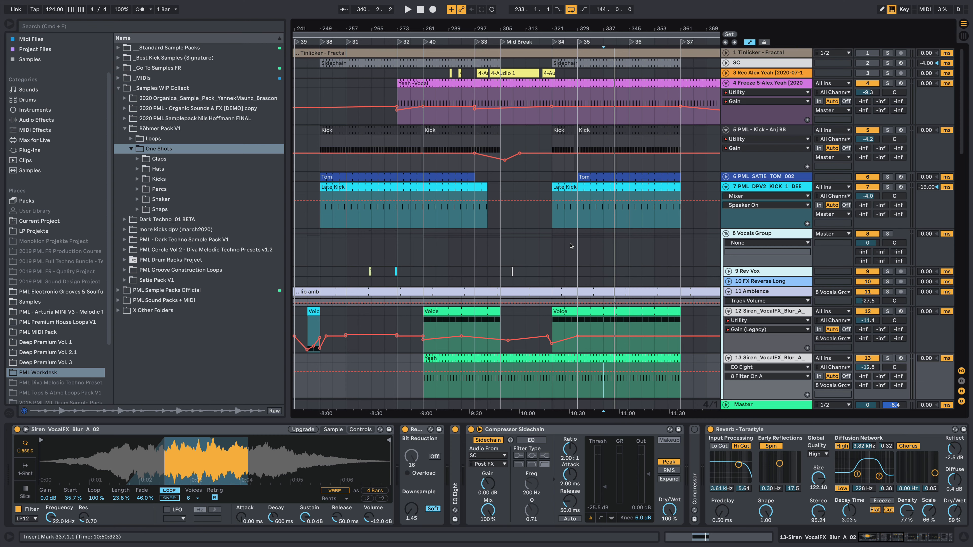
click(553, 252)
key(space)
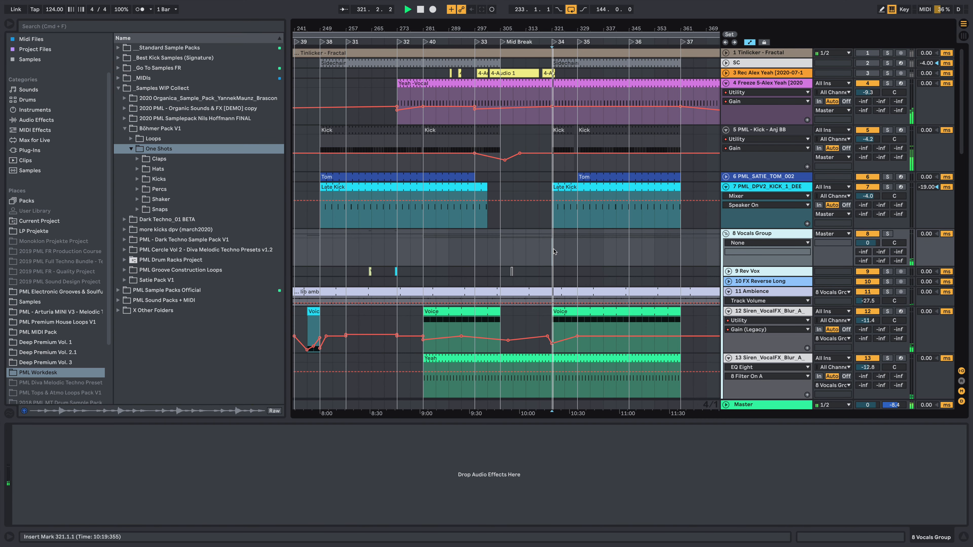
key(super+alt+l)
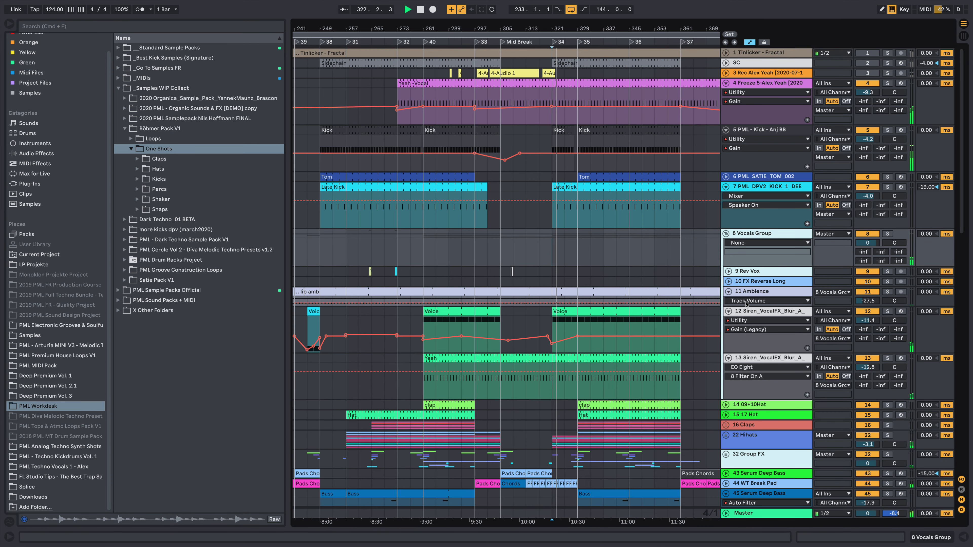
drag(544, 35, 542, 28)
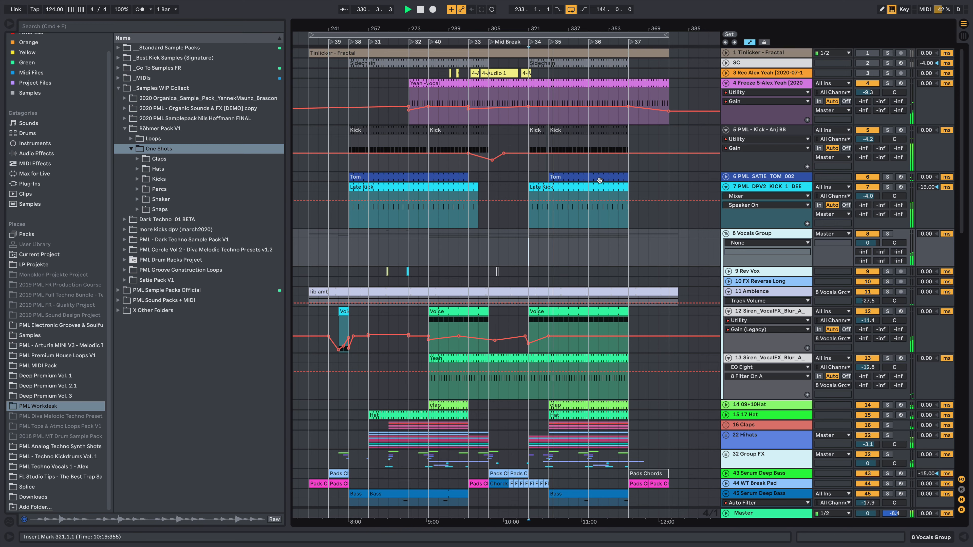
Fold the expanded instrument tracks 49, 50, 52, 53, 56, 57, 59 and 60 in the 46 Instruments group.
scroll(591, 240, down, 15)
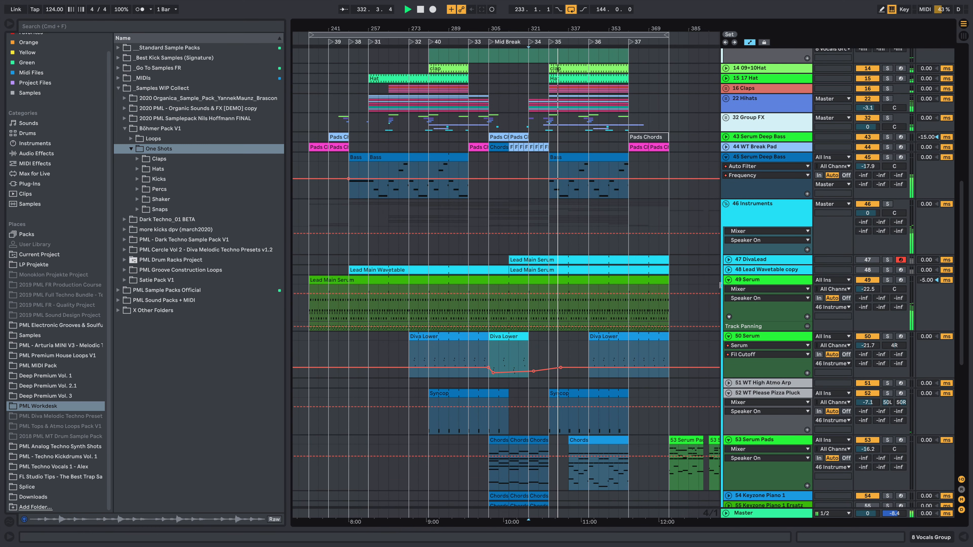
click(728, 280)
click(729, 290)
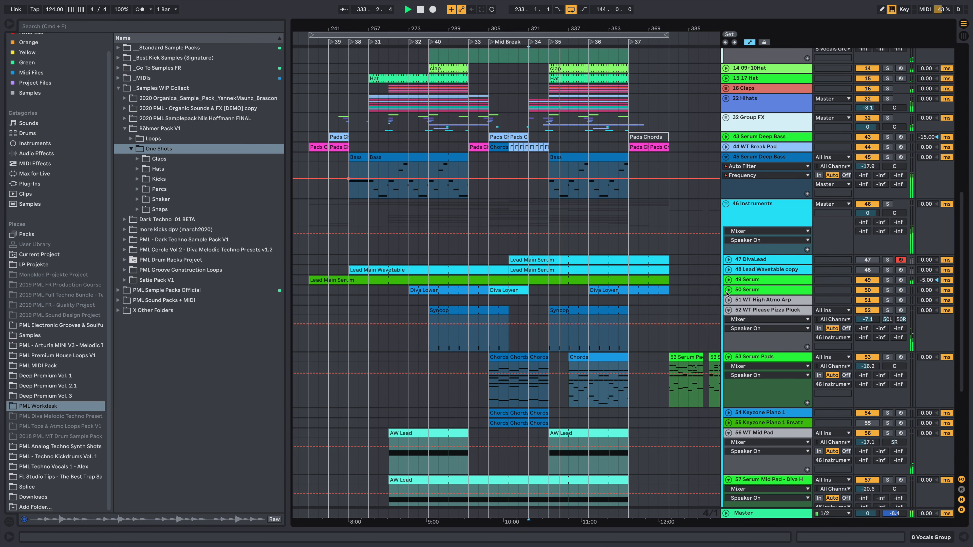
click(729, 310)
click(729, 320)
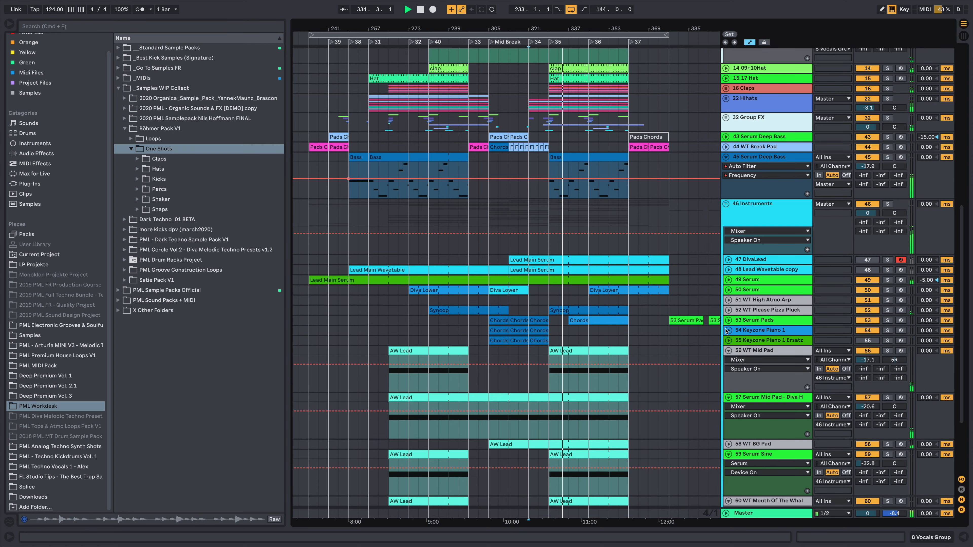
click(728, 351)
click(728, 360)
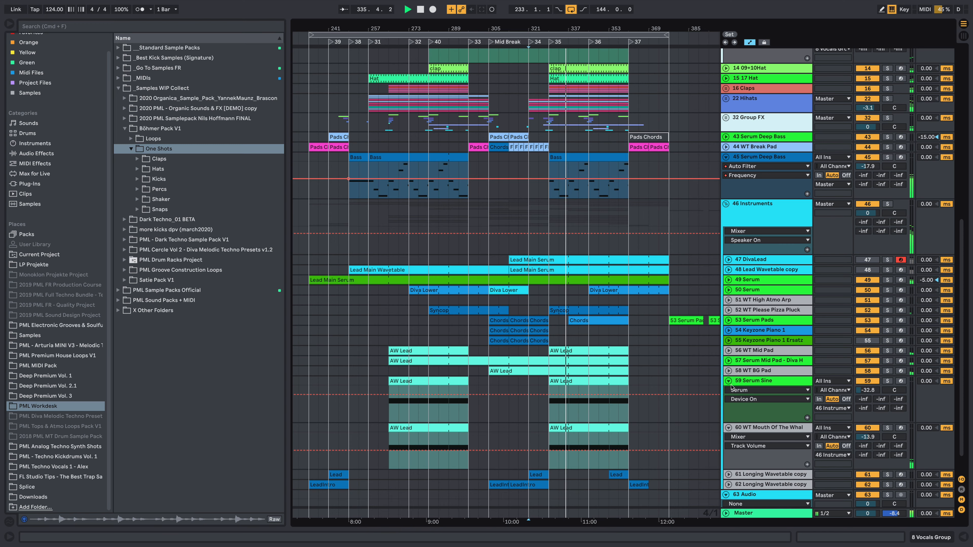
click(729, 380)
click(728, 391)
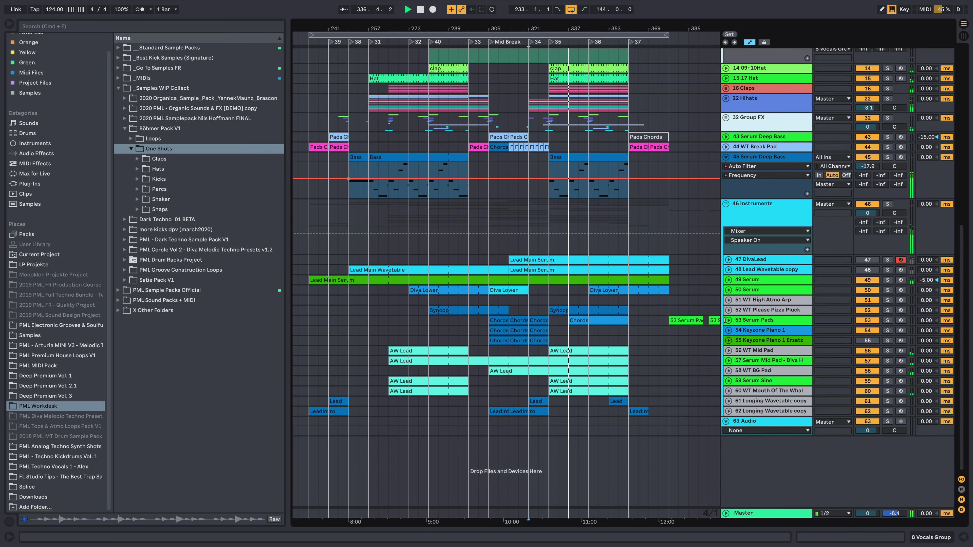
Fold track 45 Serum Deep Bass and the two Siren_VocalFX_Blur_A_ tracks, 13 and 12.
scroll(751, 220, up, 3)
click(726, 227)
scroll(726, 226, up, 3)
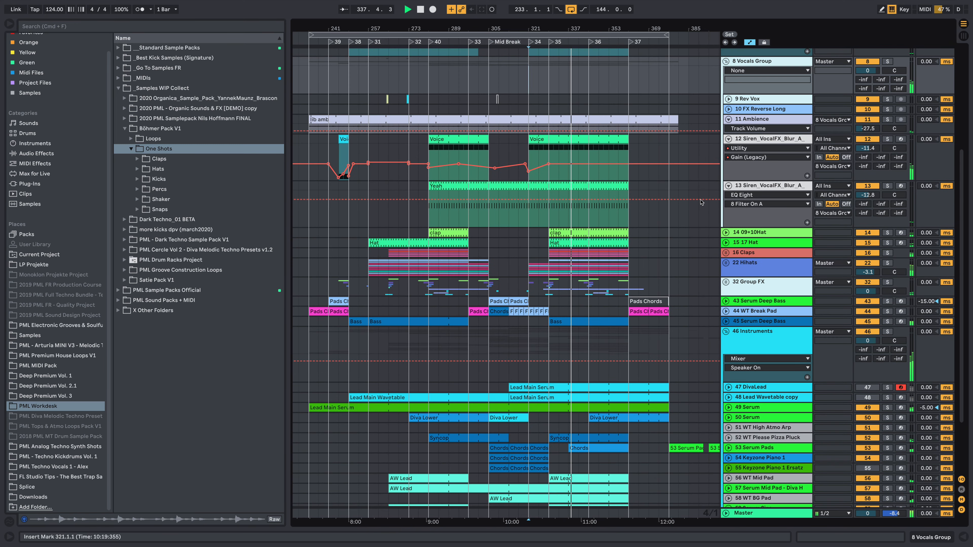
click(729, 186)
click(729, 138)
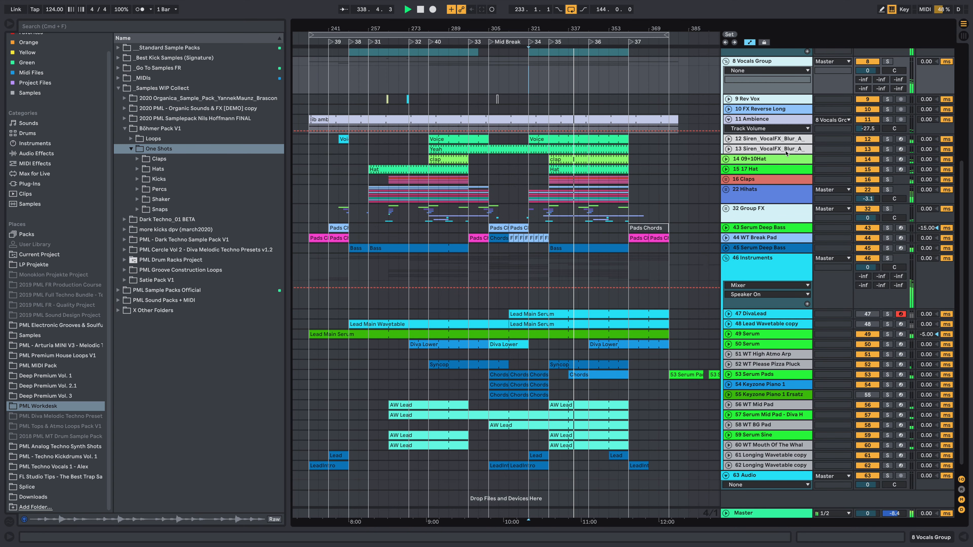
Unfold the 32 Group FX group to show its effect tracks, and hide the automation throughout the arrangement.
click(726, 209)
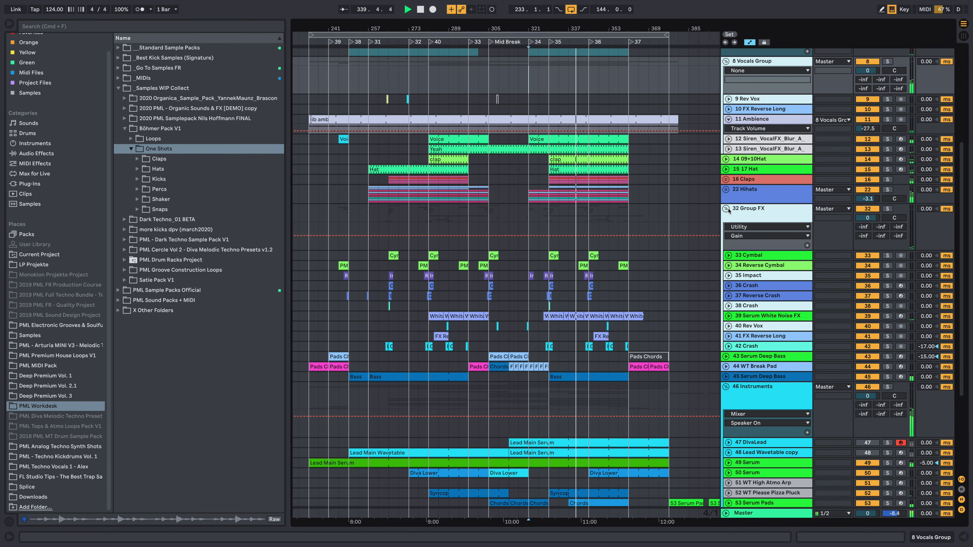
drag(598, 30, 598, 72)
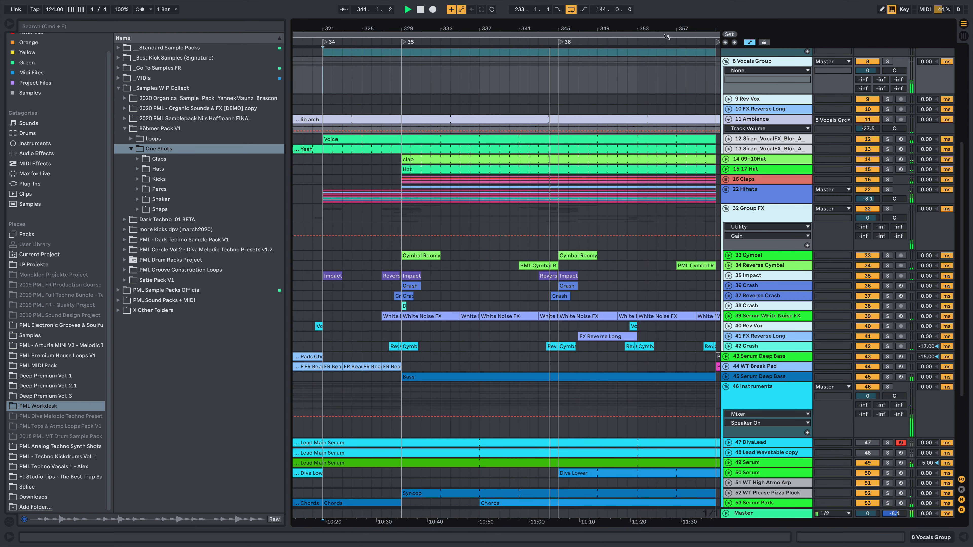
click(751, 42)
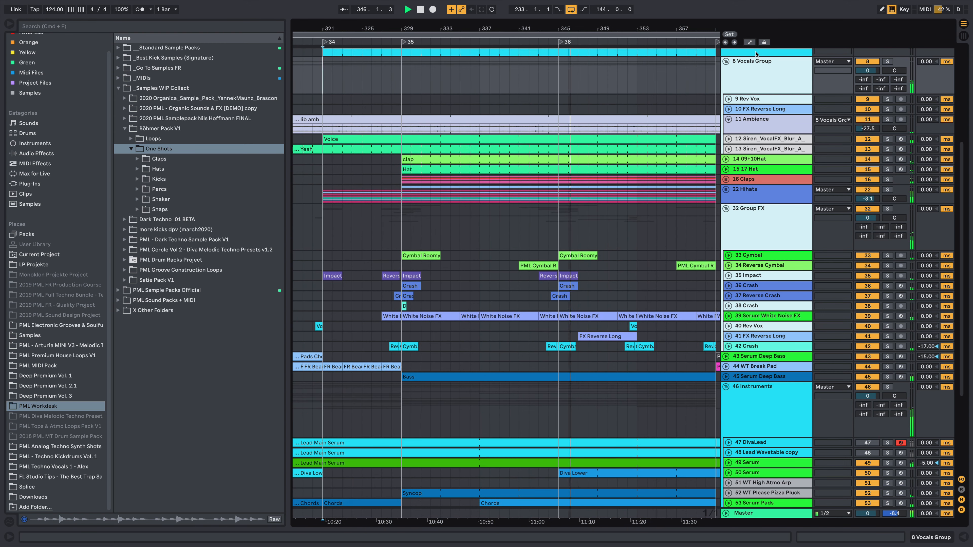
drag(571, 33, 572, 30)
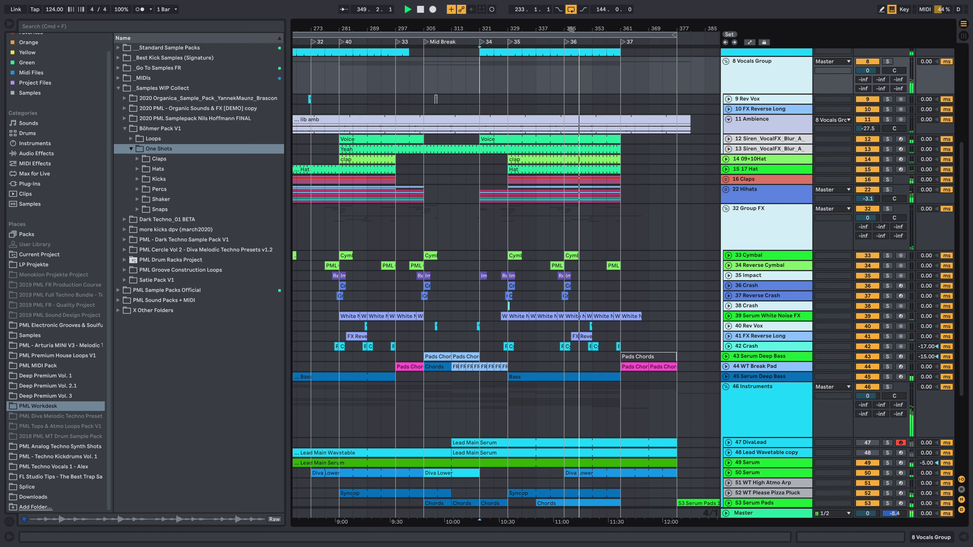